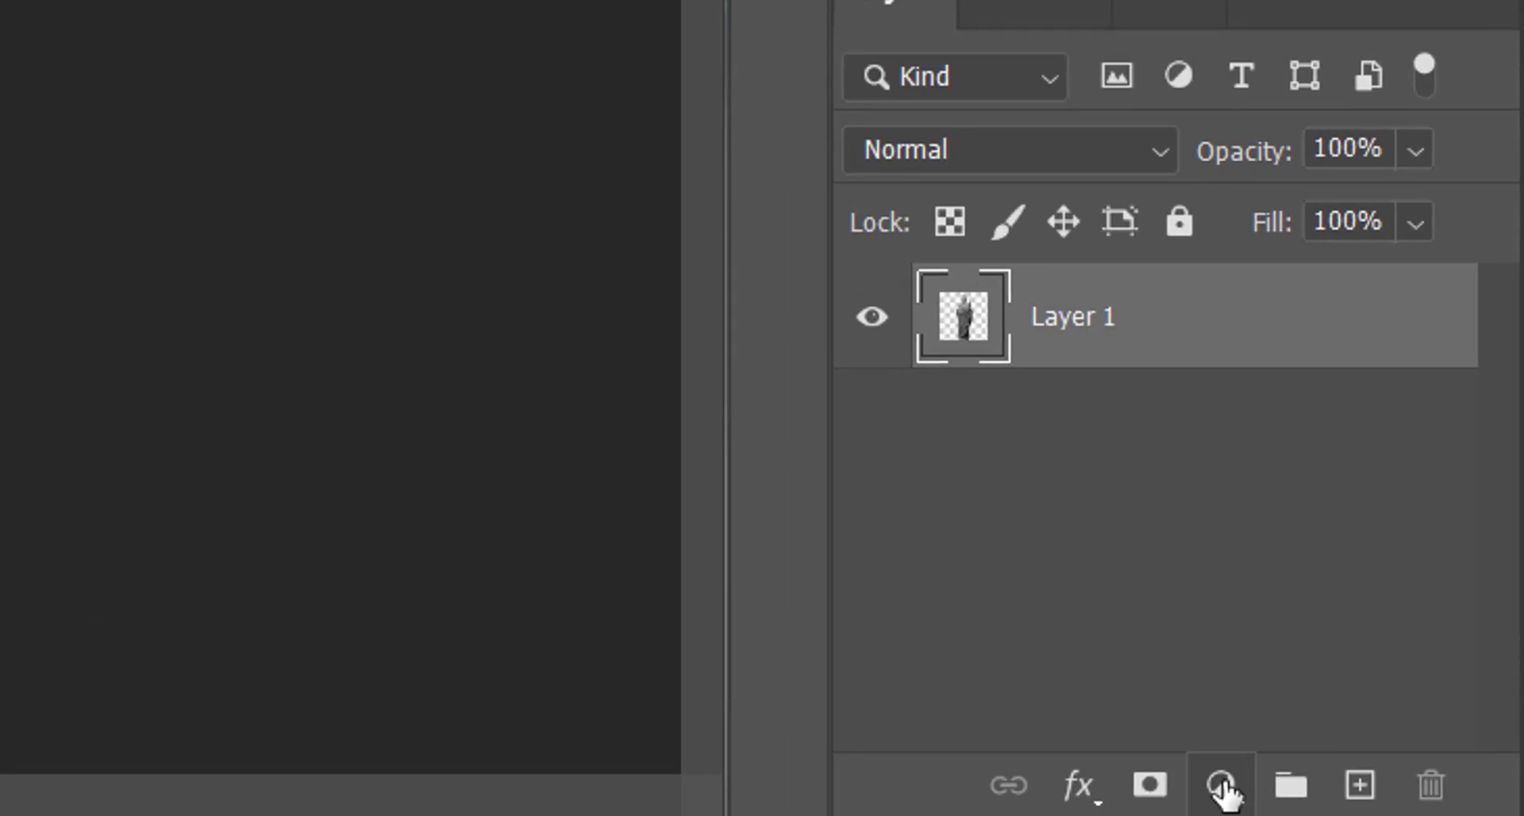
Step: Try a Threshold adjustment layer with a lowered level above the statue's Layer 1 and delete that adjustment layer
{"action": "left_click", "coordinate": [1220, 786]}
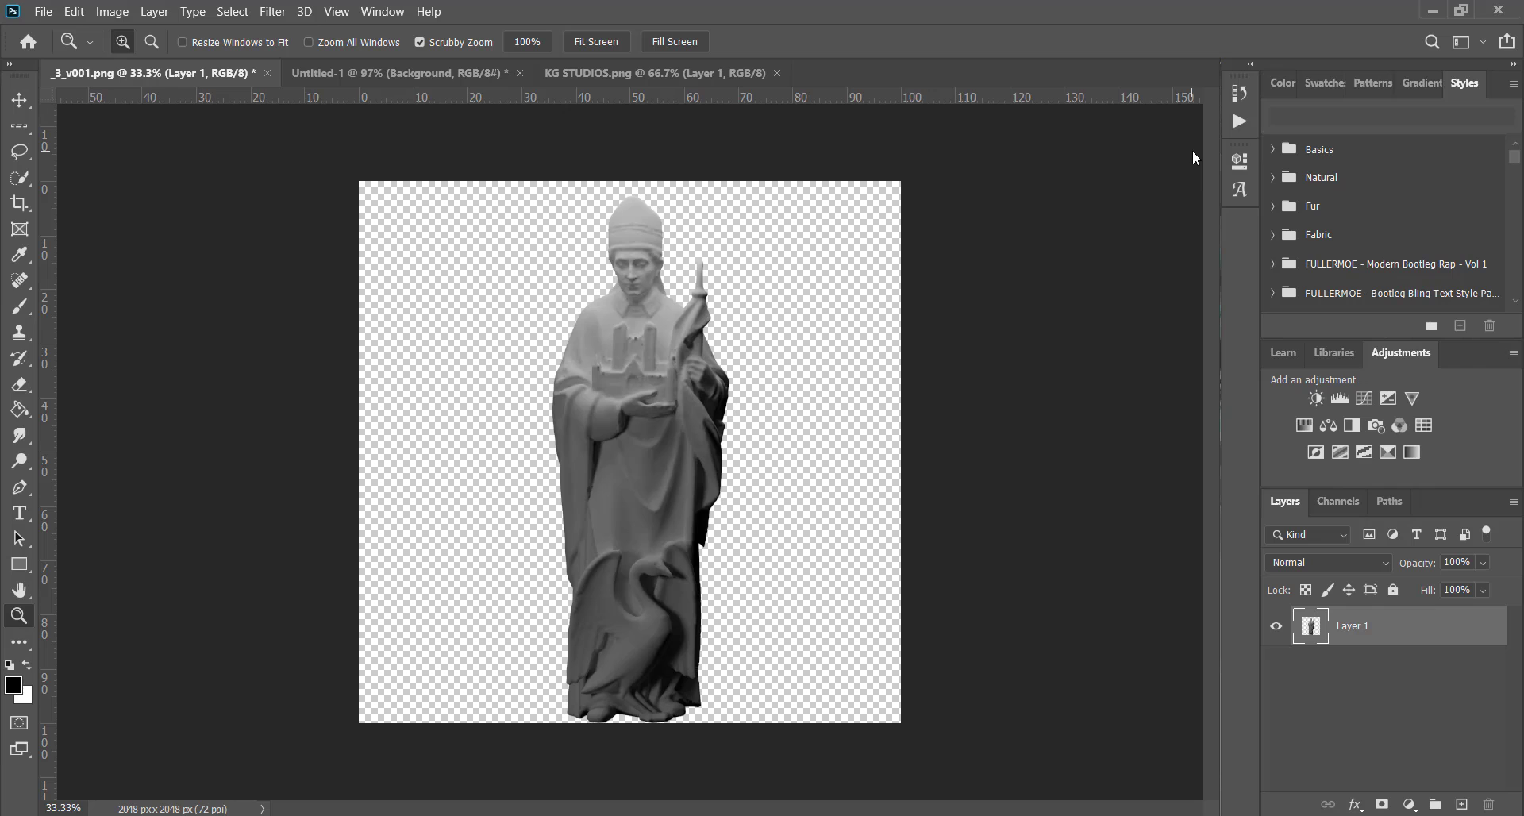
{"action": "left_click", "coordinate": [606, 46]}
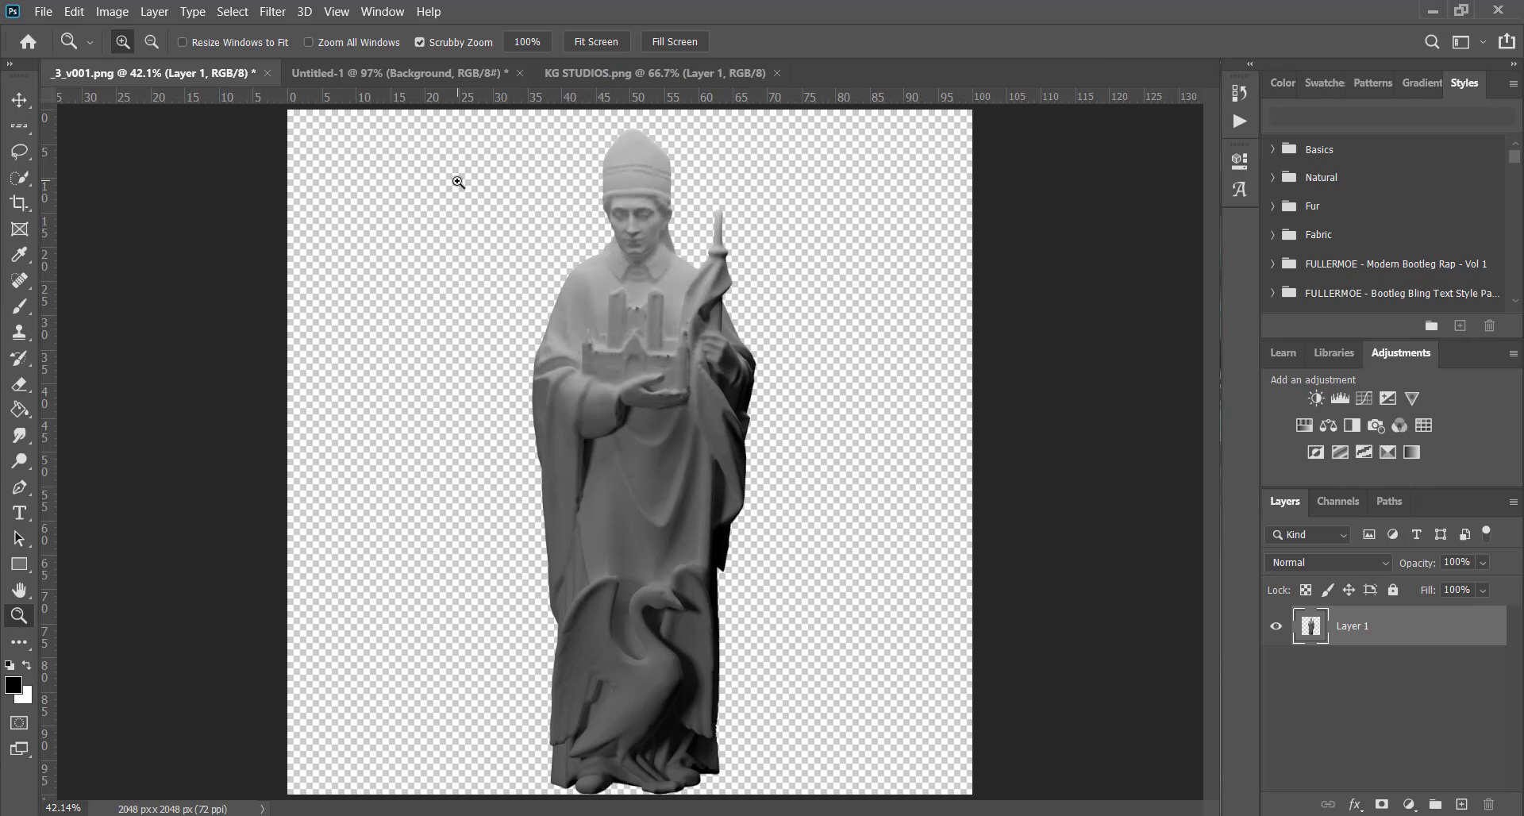
{"action": "left_click", "coordinate": [1409, 804]}
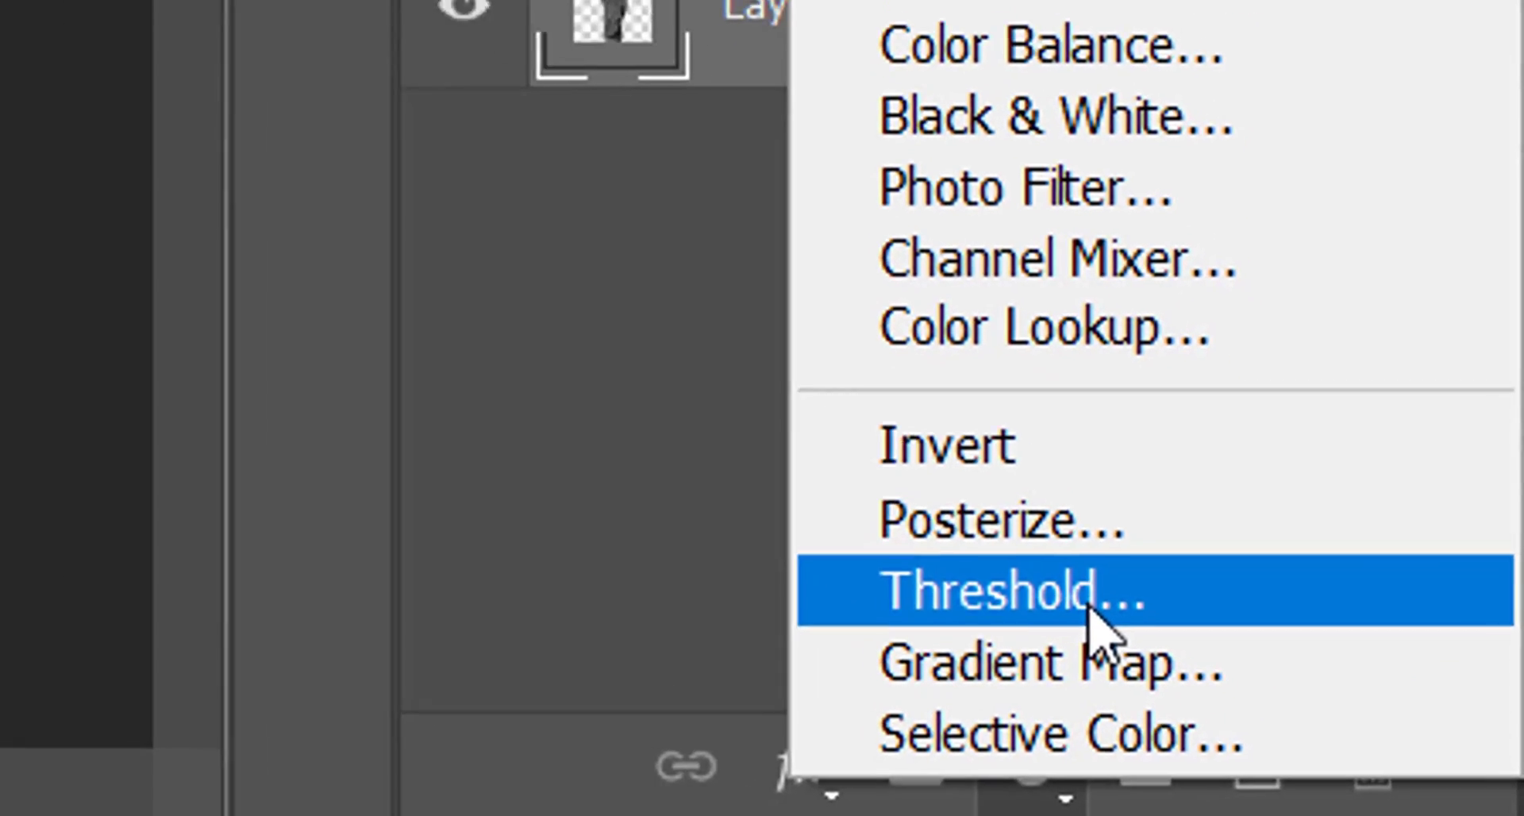
{"action": "left_click", "coordinate": [1030, 579]}
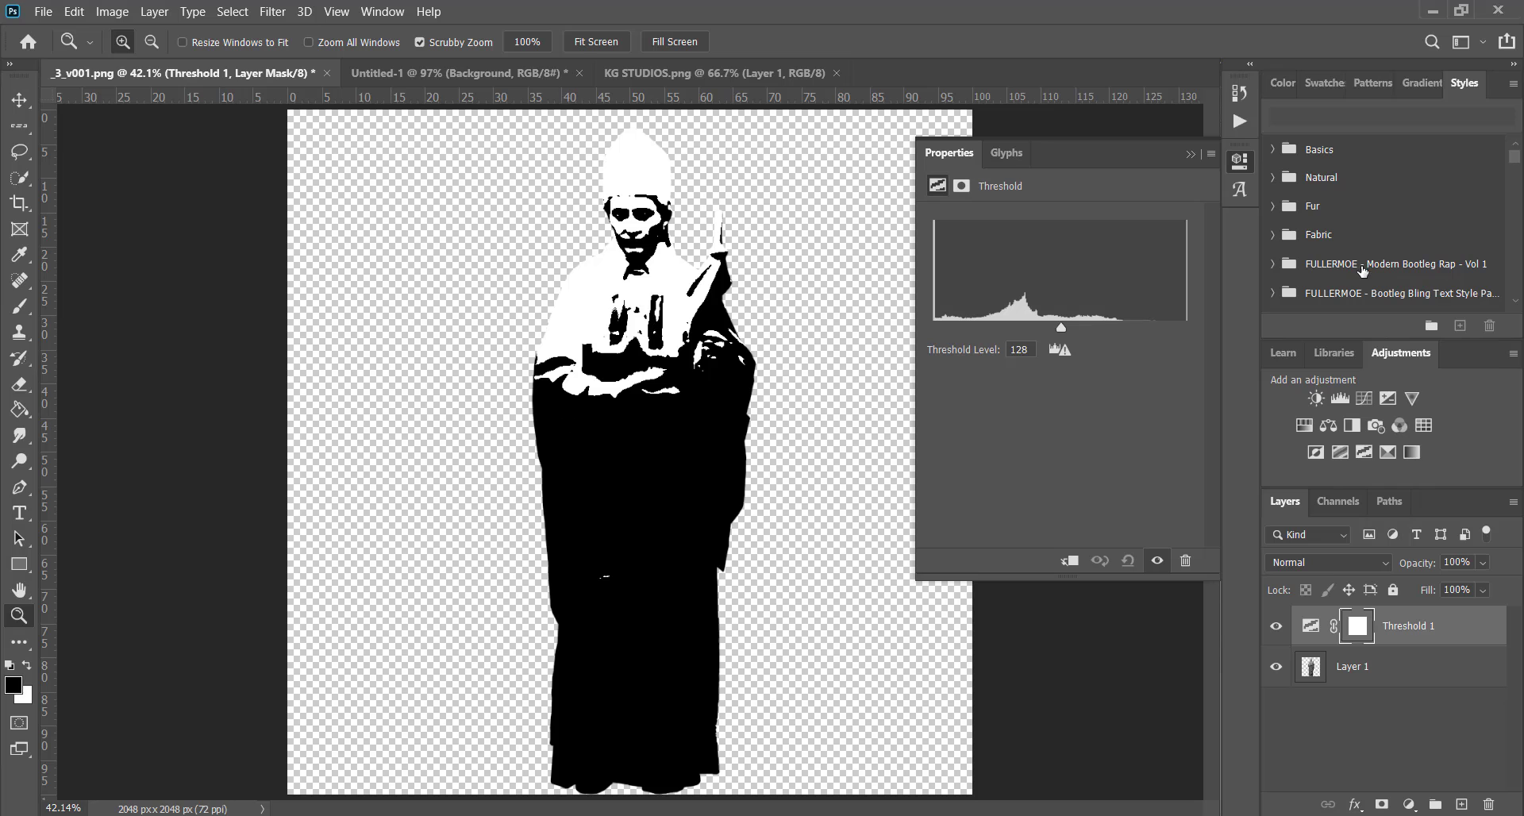
{"action": "left_click_drag", "start_coordinate": [1061, 327], "coordinate": [1044, 381]}
{"action": "left_click", "coordinate": [1189, 153]}
{"action": "key", "text": "Delete"}
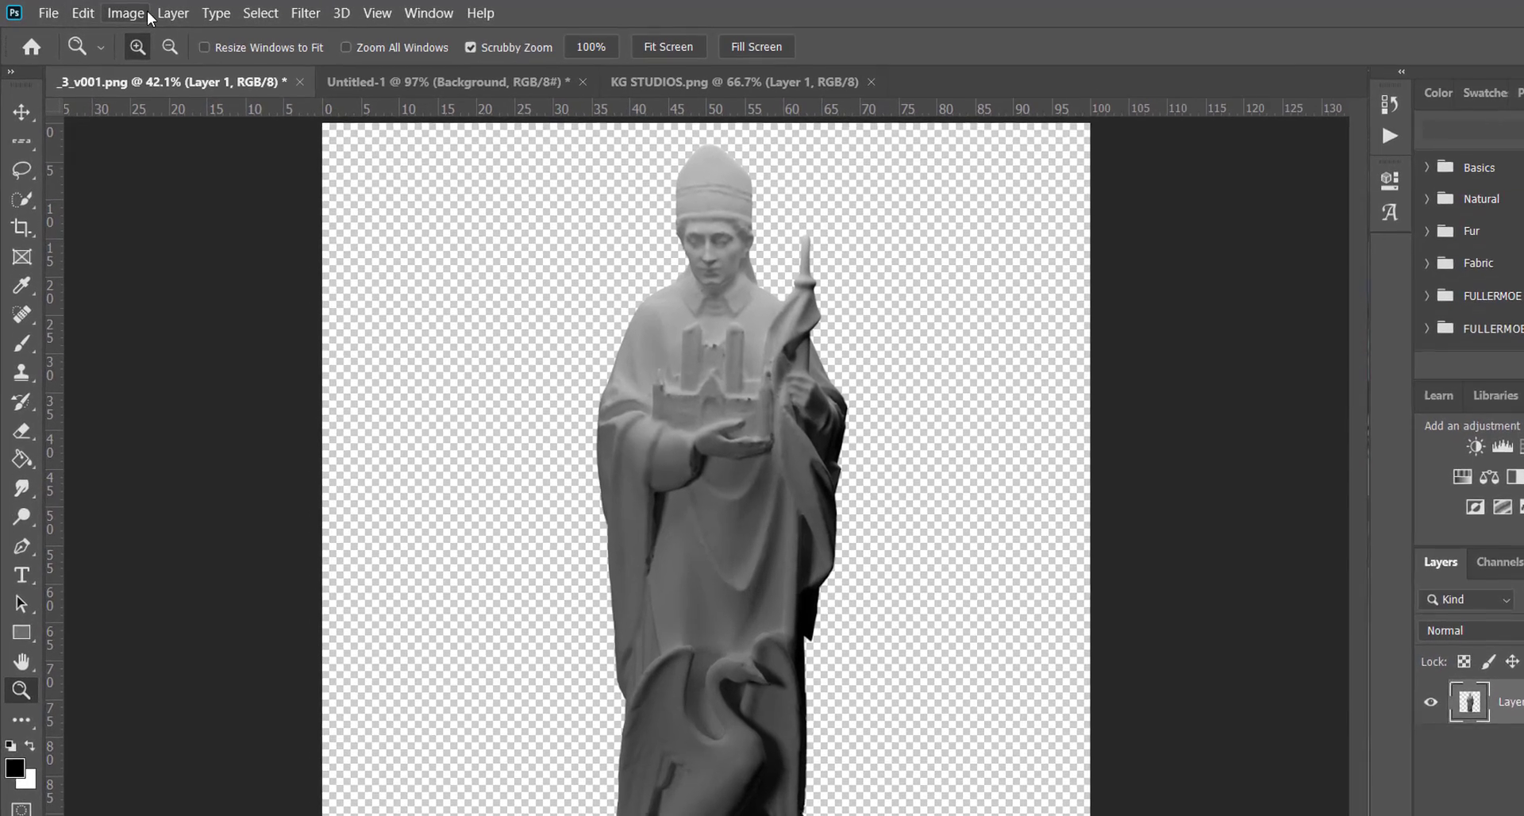
{"action": "left_click", "coordinate": [123, 12]}
{"action": "mouse_move", "coordinate": [188, 76]}
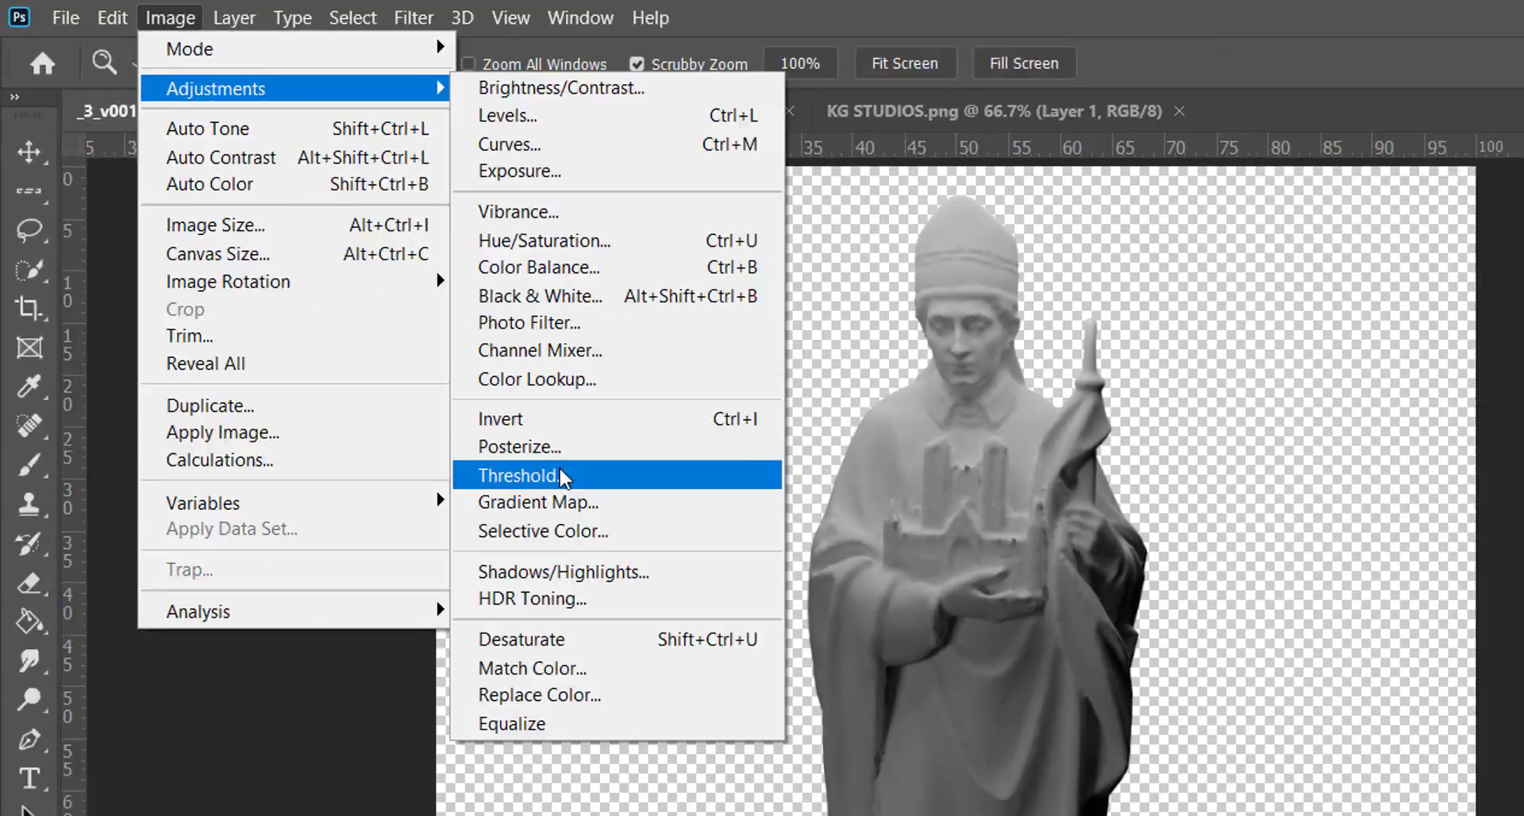
{"action": "left_click", "coordinate": [559, 474]}
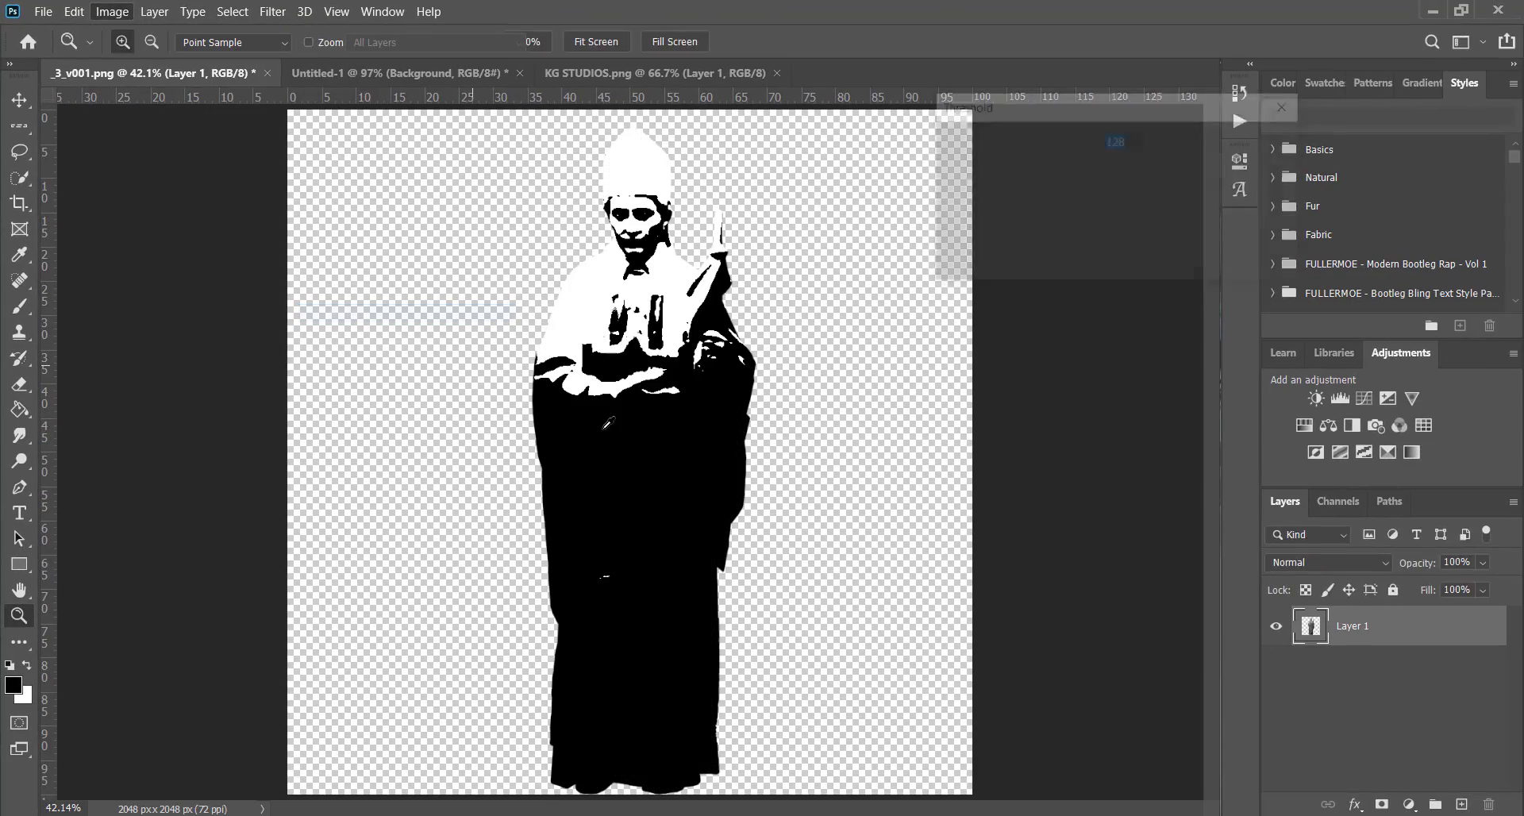
{"action": "left_click_drag", "start_coordinate": [1072, 270], "coordinate": [1060, 284]}
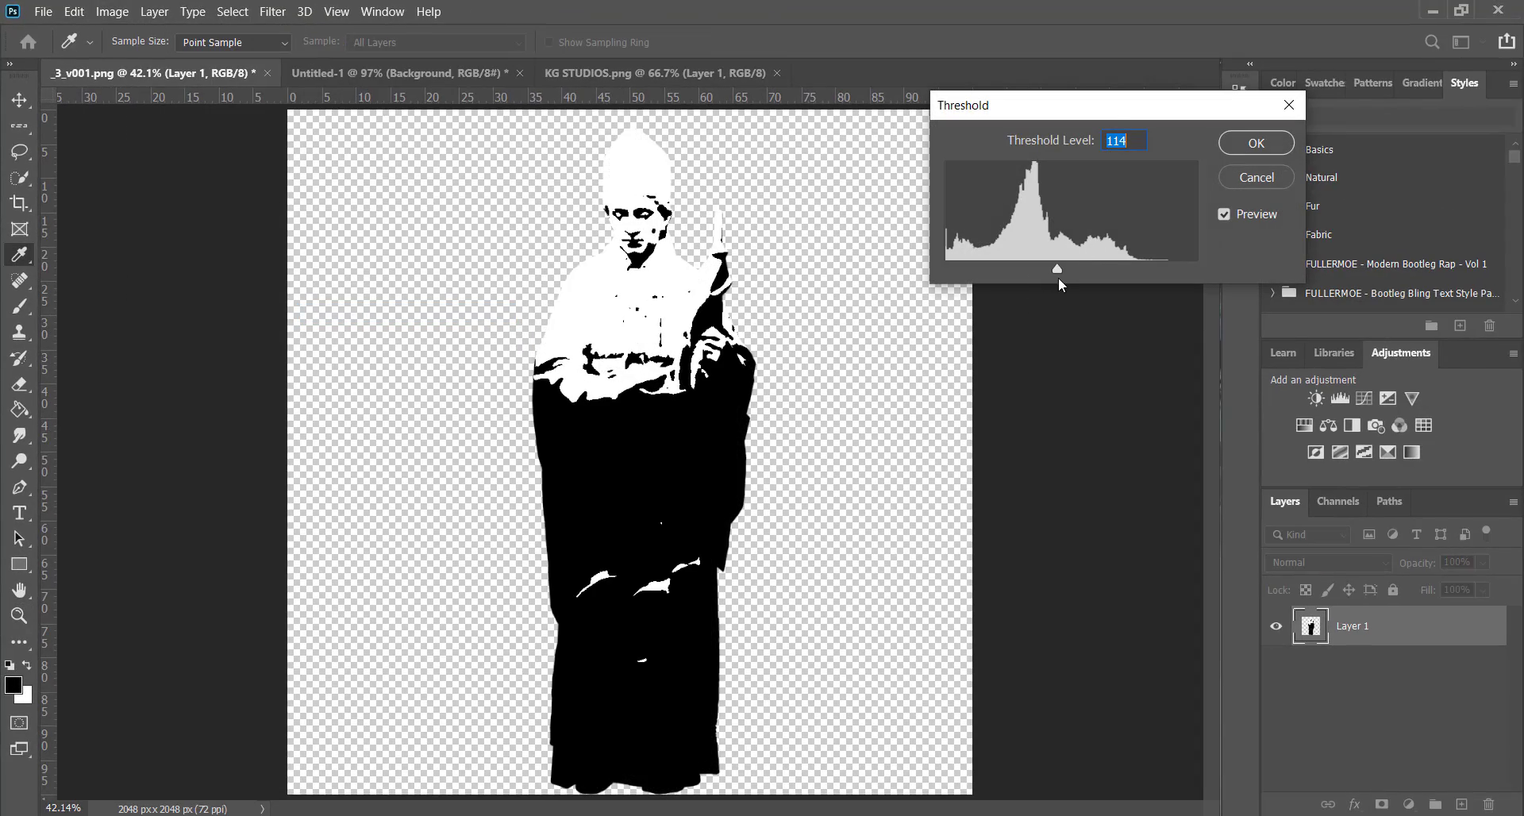
{"action": "left_click", "coordinate": [1268, 185]}
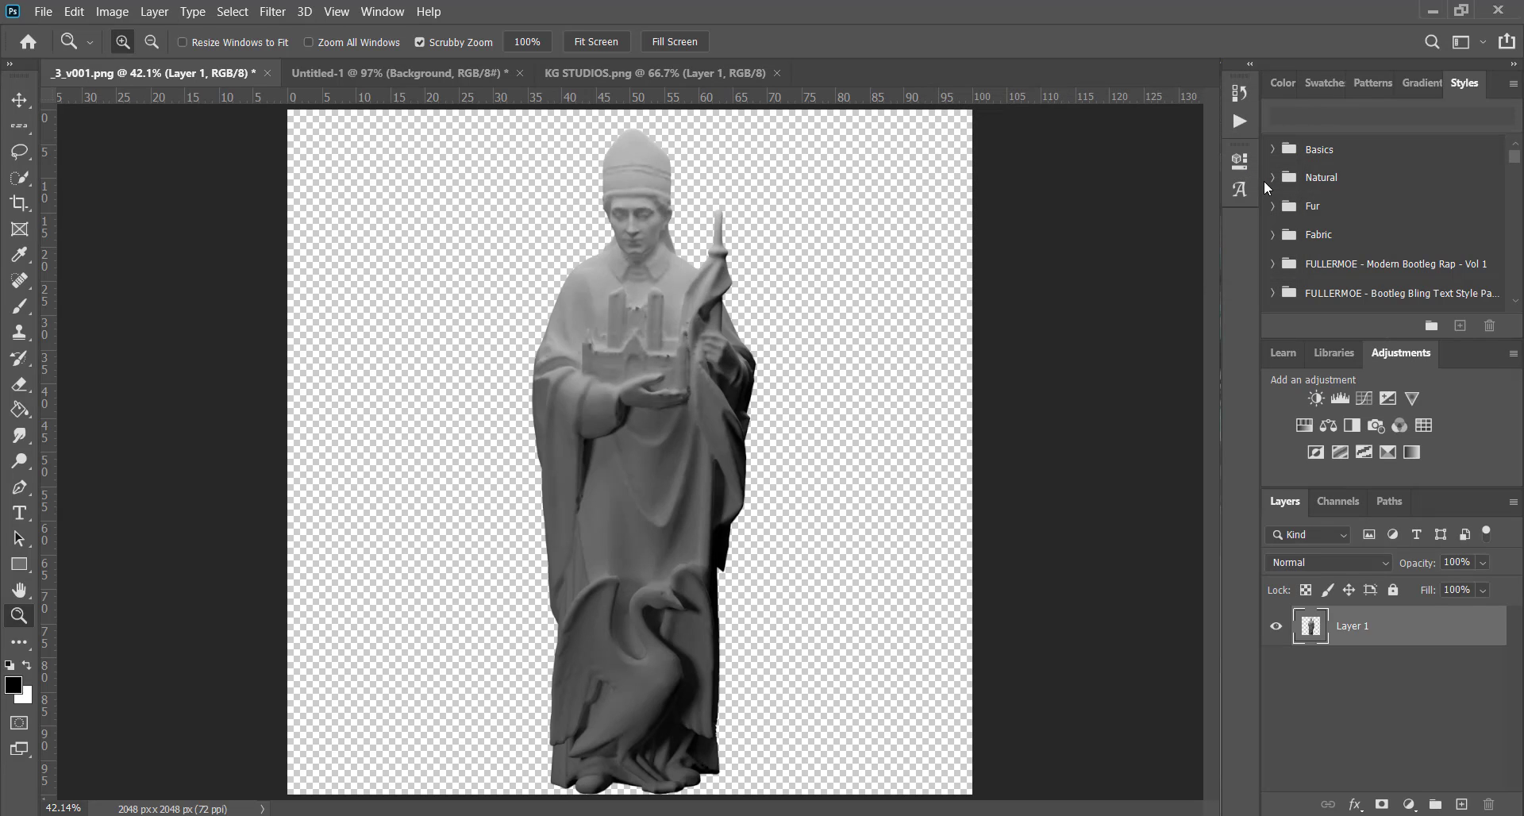
Step: Duplicate the statue layer twice, hide the copies and apply a Threshold adjustment with a lowered level to Layer 1
{"action": "key", "text": "ctrl+j"}
{"action": "key", "text": "ctrl+j"}
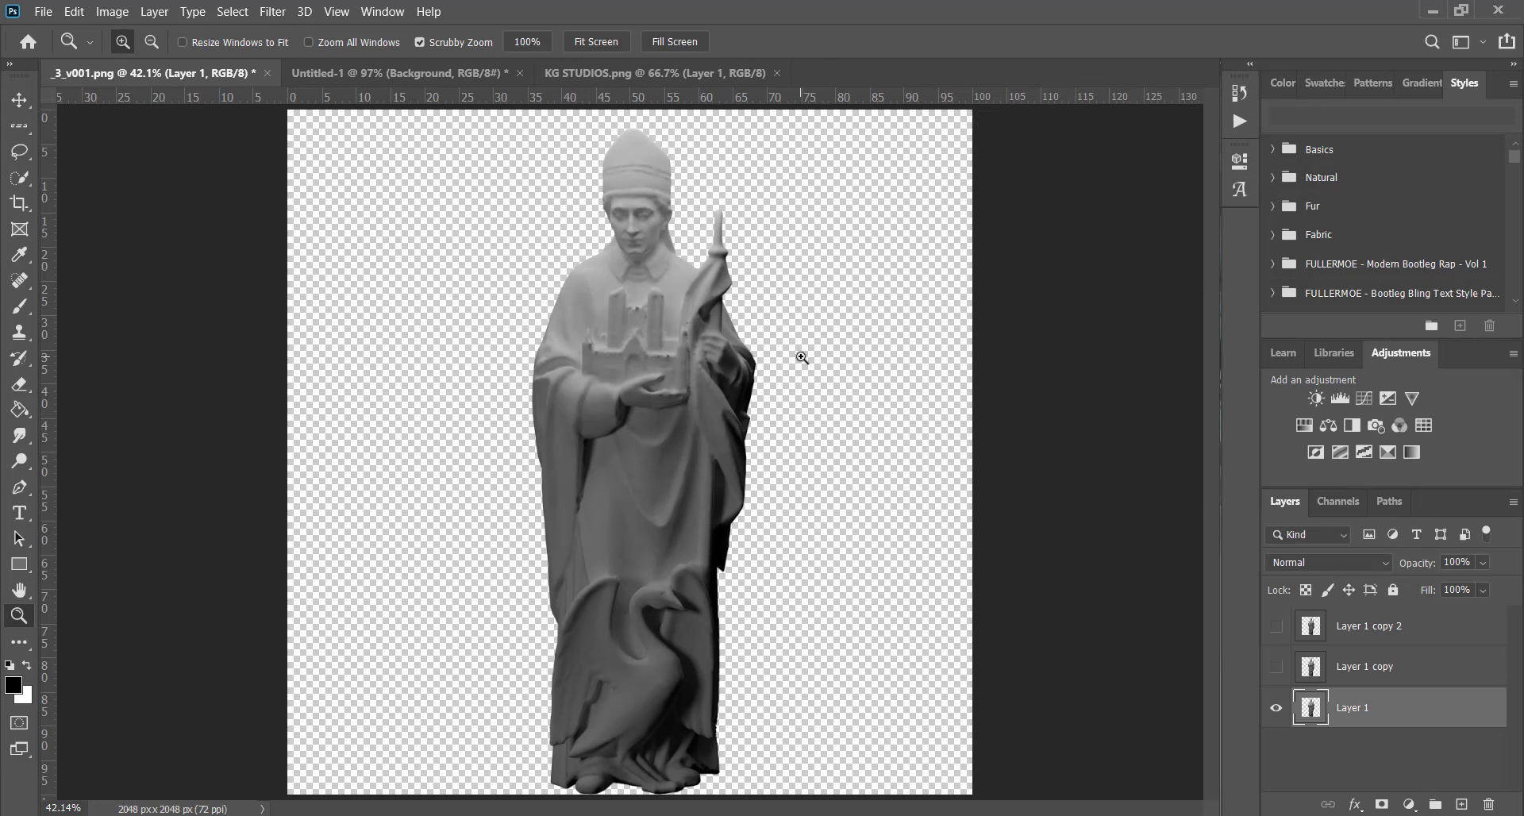
{"action": "left_click", "coordinate": [112, 11]}
{"action": "mouse_move", "coordinate": [220, 57]}
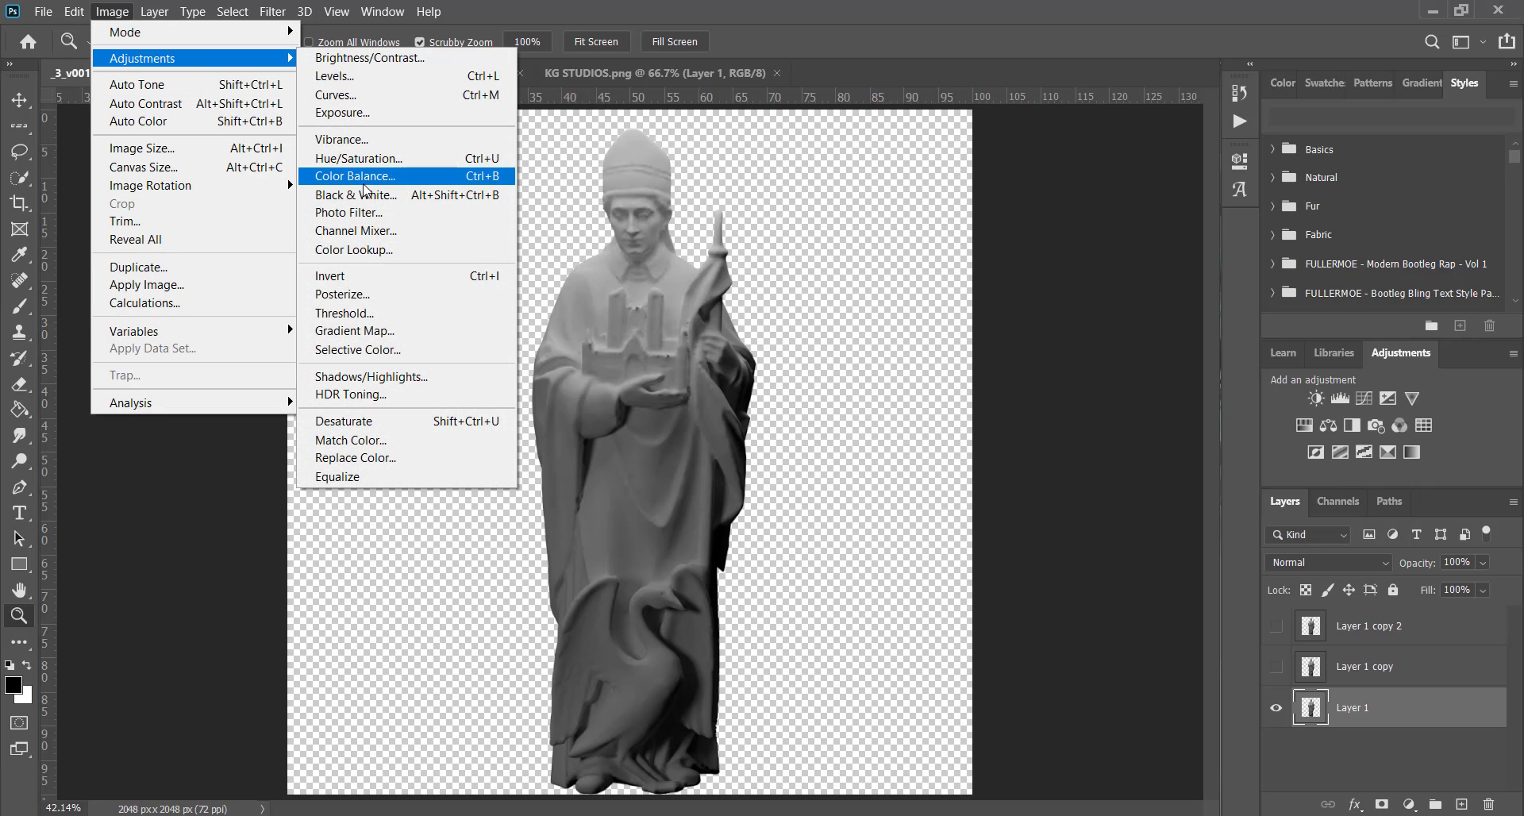
{"action": "left_click", "coordinate": [376, 320]}
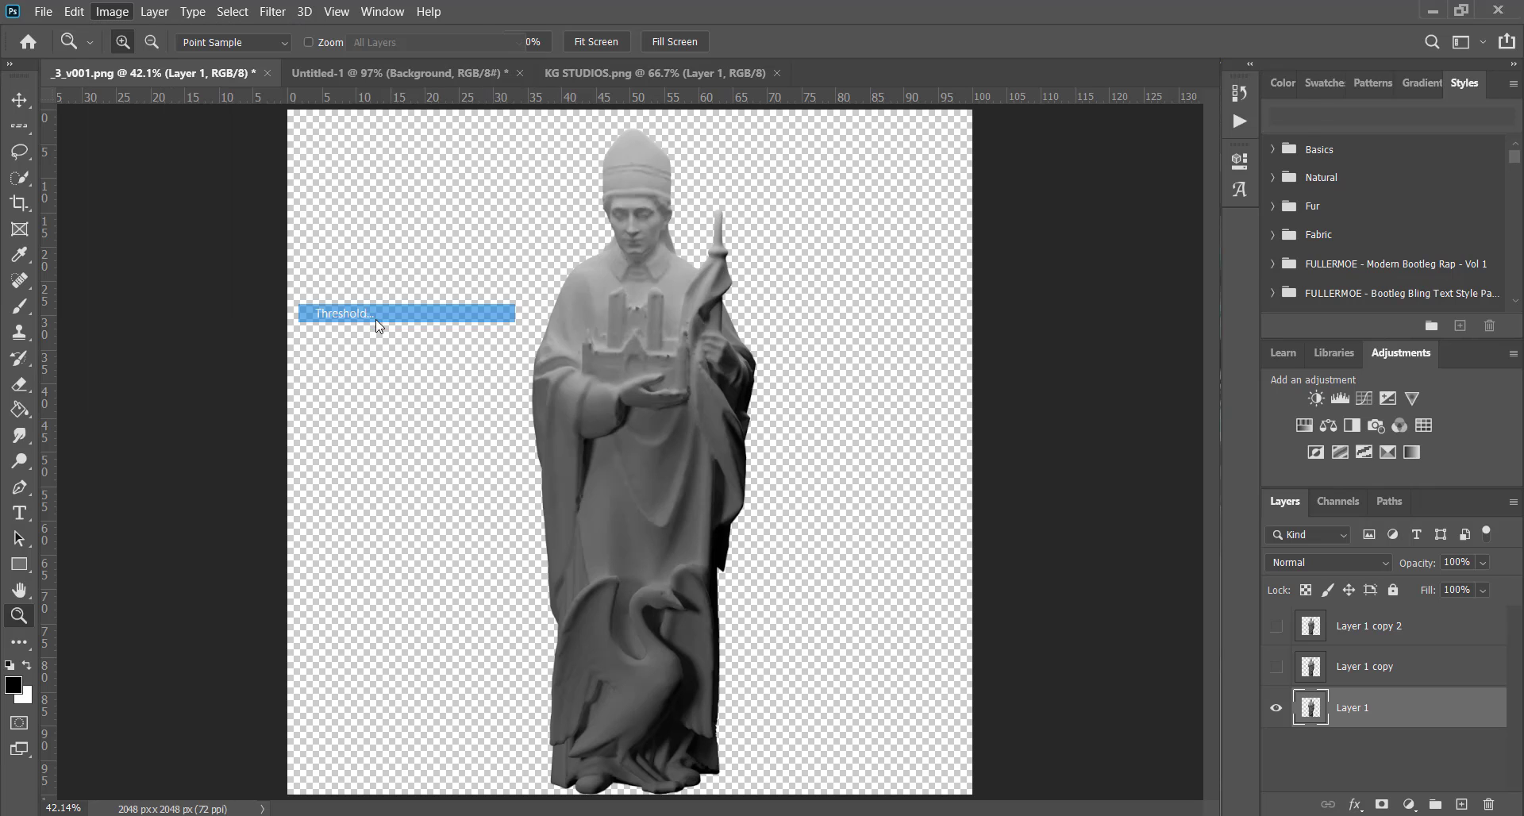
{"action": "mouse_move", "coordinate": [1080, 270]}
{"action": "left_mouse_down"}
{"action": "mouse_move", "coordinate": [1044, 260]}
{"action": "mouse_move", "coordinate": [1056, 265]}
{"action": "left_mouse_up"}
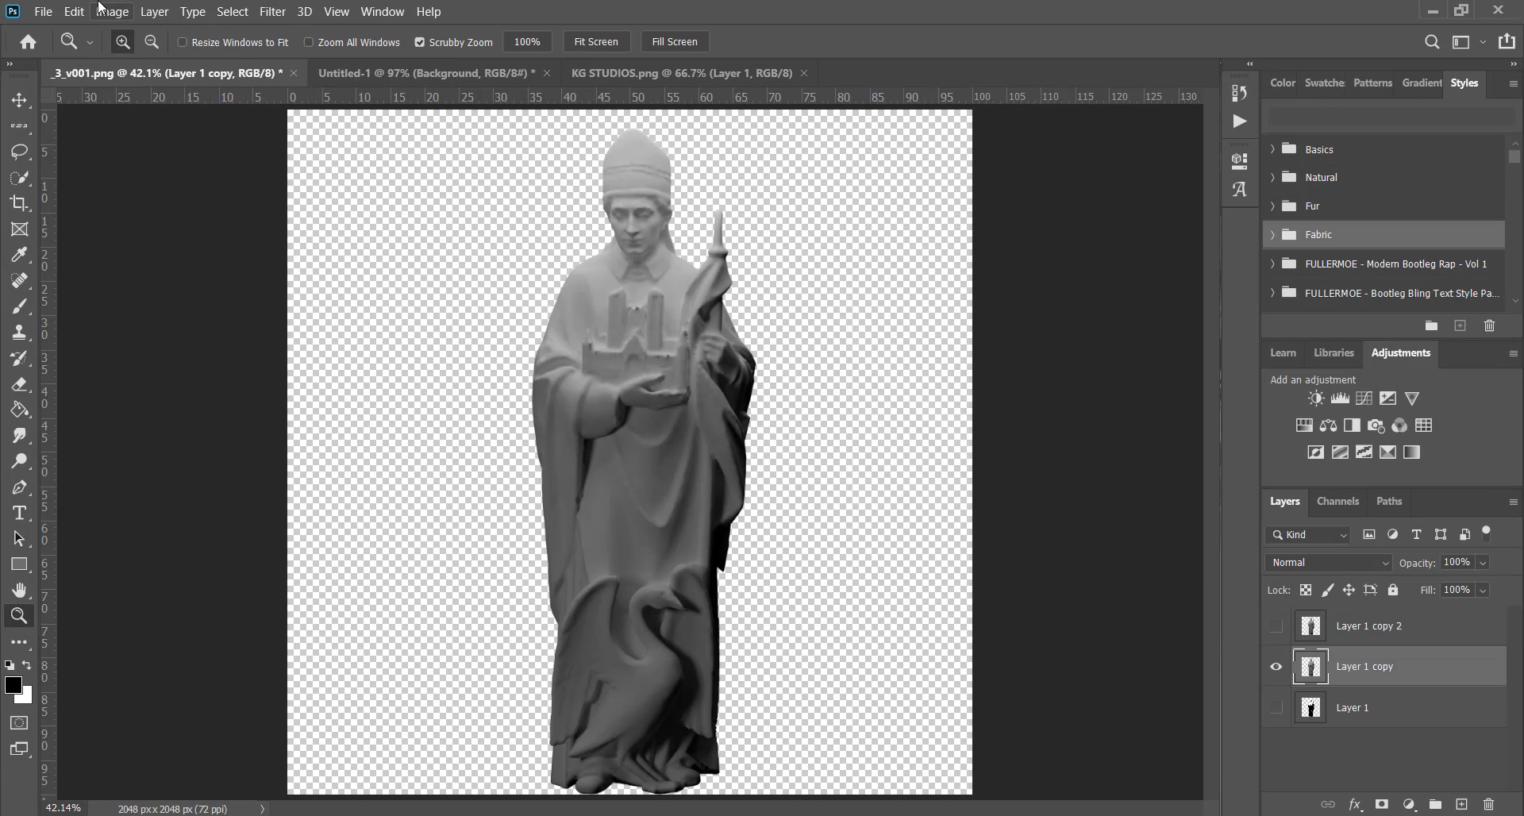
Step: Apply a Threshold adjustment to Layer 1 copy with a much lower level that turns most of the upper body white
{"action": "left_click", "coordinate": [112, 11]}
{"action": "mouse_move", "coordinate": [135, 59]}
{"action": "left_click", "coordinate": [373, 315]}
{"action": "left_click_drag", "start_coordinate": [1071, 270], "coordinate": [1022, 270]}
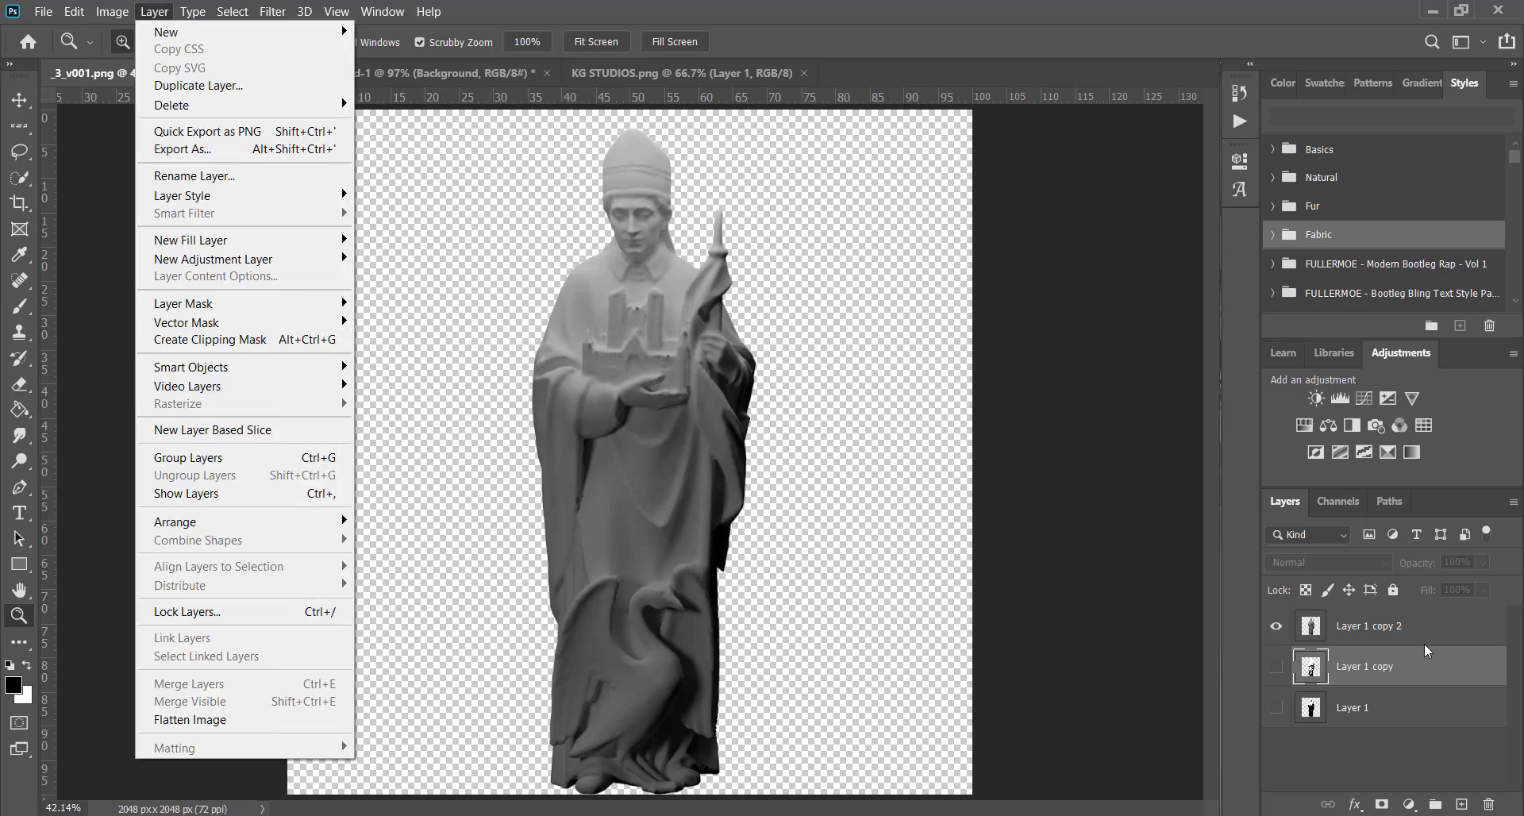
Step: Apply a Threshold adjustment to Layer 1 copy 2 with a raised level that turns nearly the whole statue black
{"action": "left_click", "coordinate": [1420, 631]}
{"action": "left_click", "coordinate": [111, 11]}
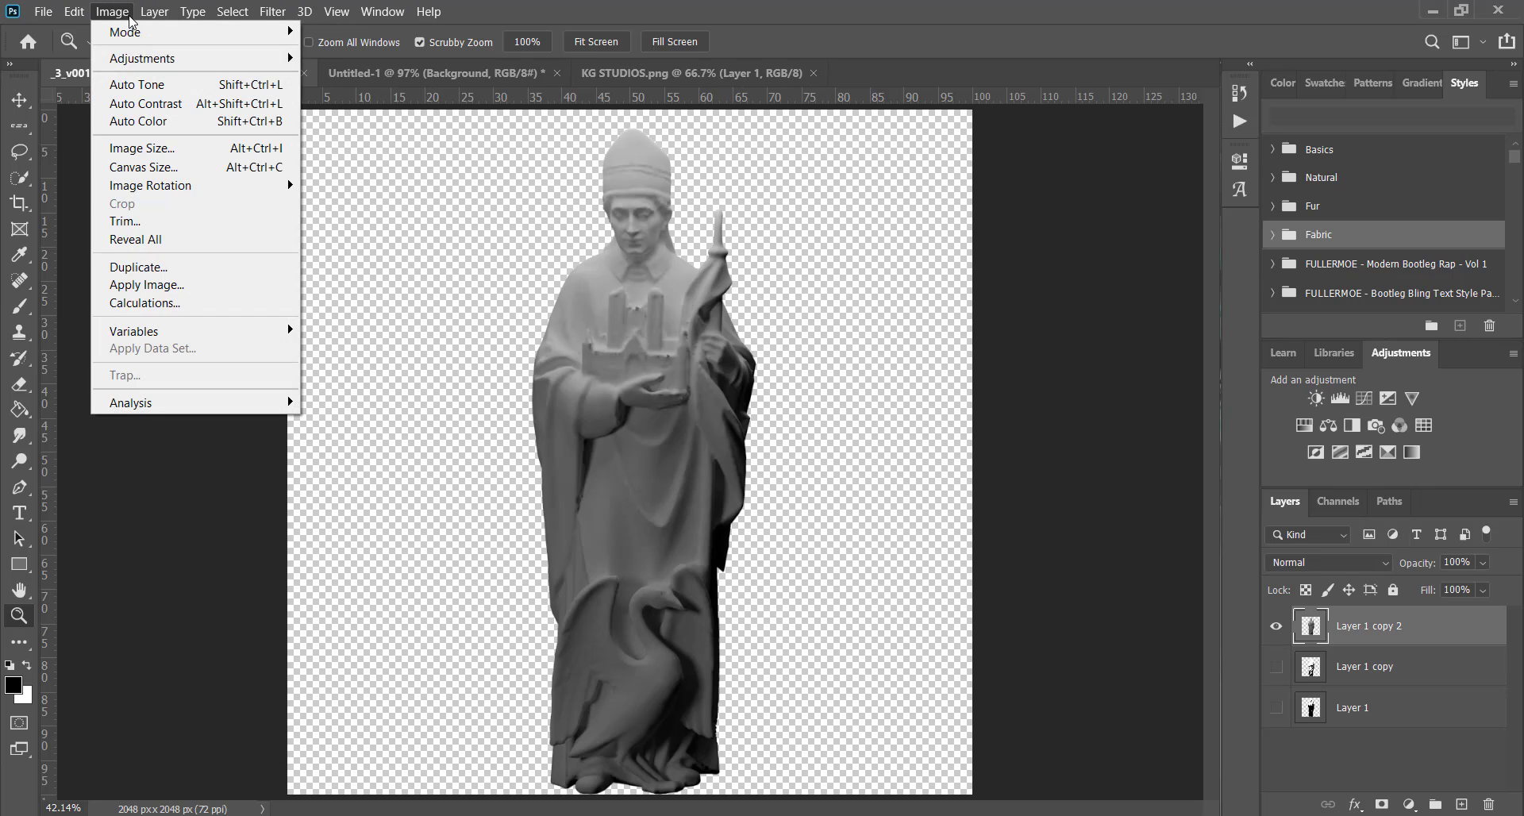
{"action": "mouse_move", "coordinate": [135, 60]}
{"action": "left_click", "coordinate": [373, 320]}
{"action": "left_click_drag", "start_coordinate": [1068, 270], "coordinate": [1112, 269]}
{"action": "key", "text": "Return"}
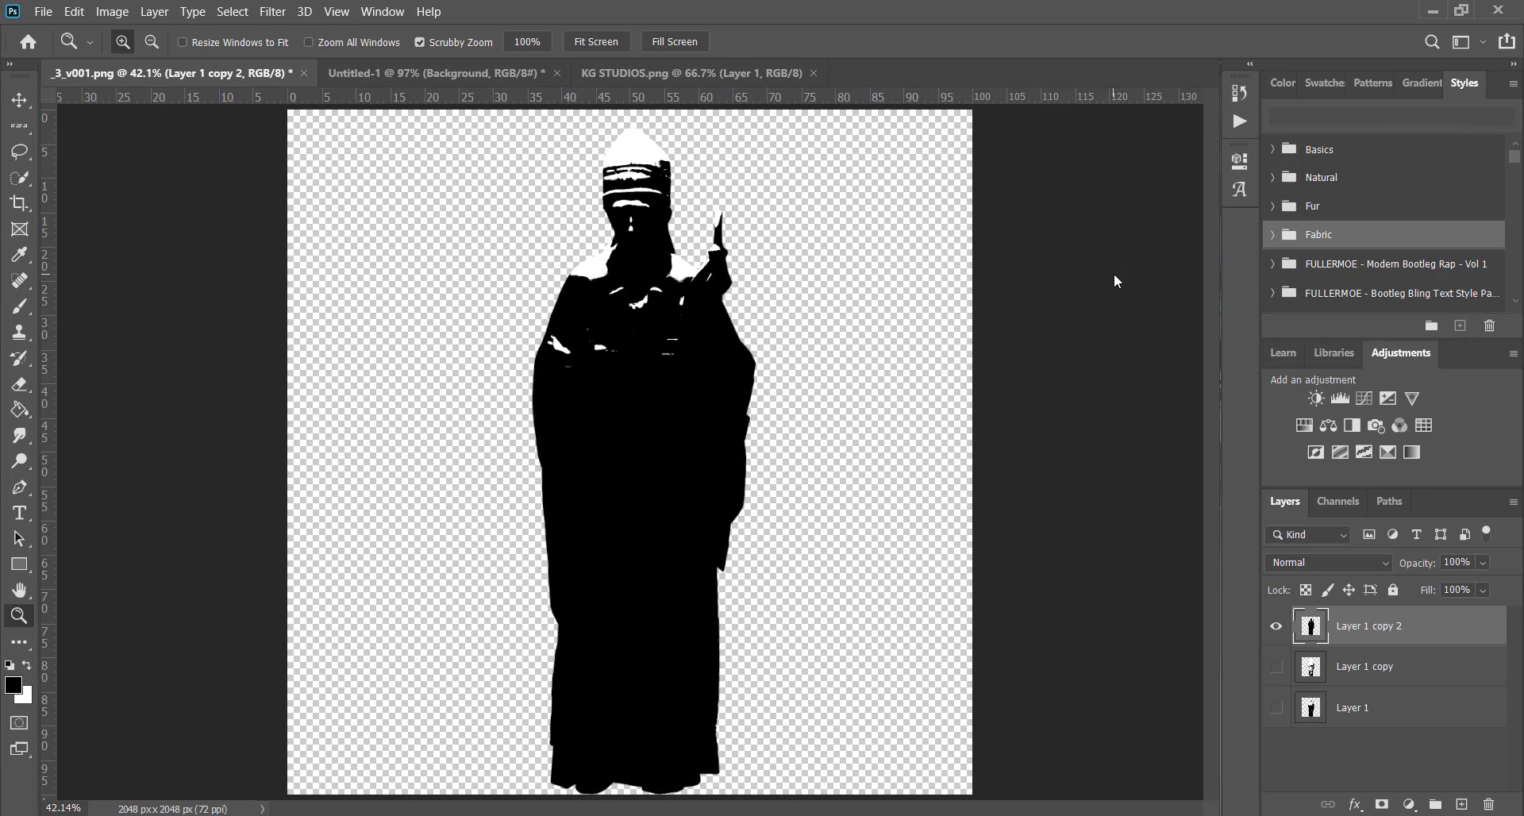
Step: Outline the statue's hat on Layer 1 copy 2 with the Polygonal Lasso and copy it to a new layer
{"action": "left_click", "coordinate": [19, 178]}
{"action": "left_click", "coordinate": [19, 151]}
{"action": "left_click", "coordinate": [19, 615]}
{"action": "left_click", "coordinate": [637, 228]}
{"action": "left_click", "coordinate": [637, 229]}
{"action": "left_click", "coordinate": [637, 228]}
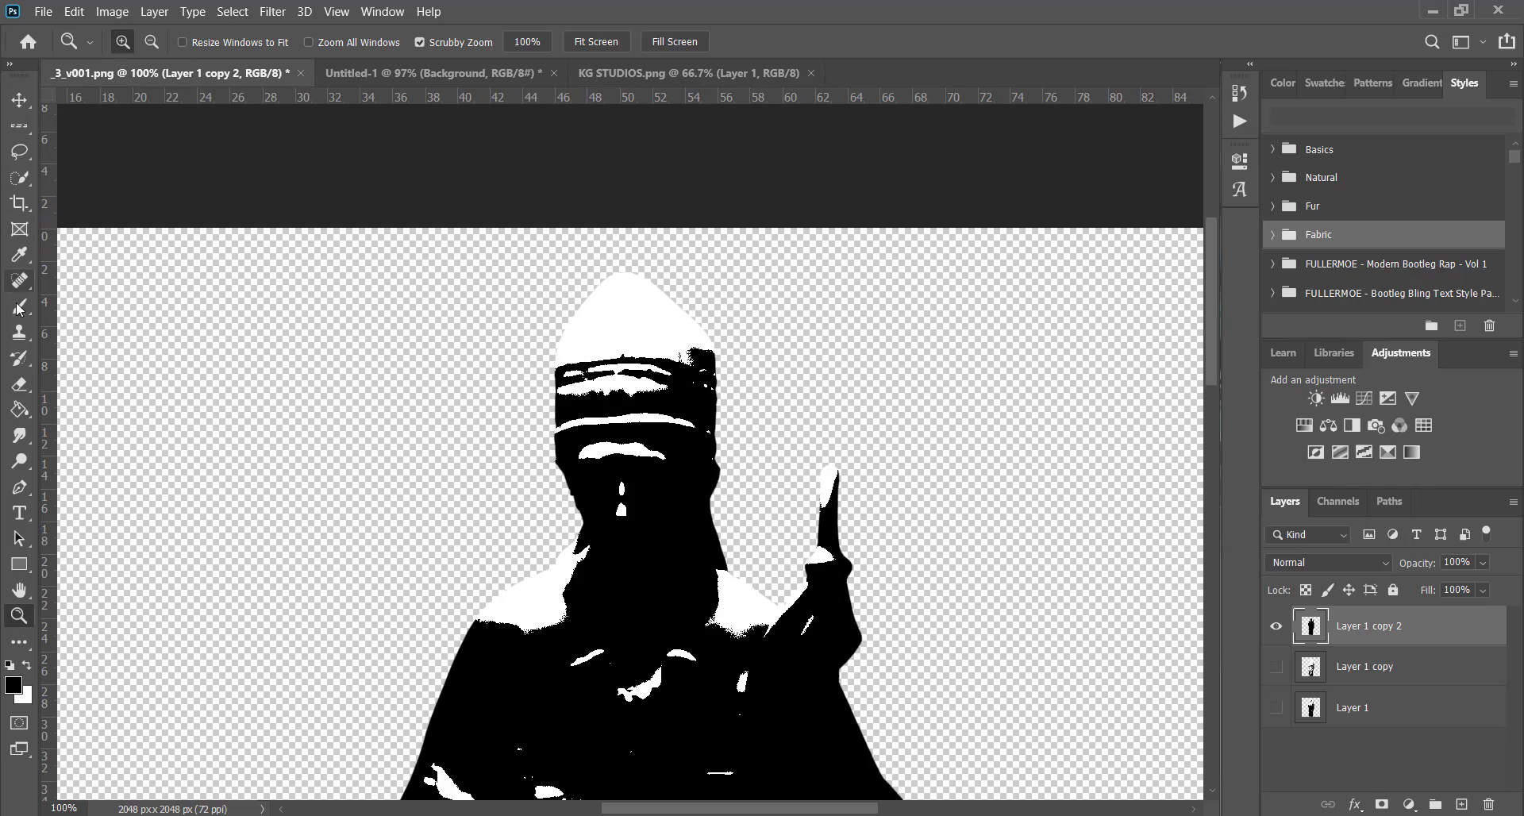
{"action": "left_click", "coordinate": [19, 152]}
{"action": "mouse_move", "coordinate": [550, 434]}
{"action": "left_mouse_down"}
{"action": "mouse_move", "coordinate": [594, 411]}
{"action": "mouse_move", "coordinate": [736, 435]}
{"action": "left_mouse_up"}
{"action": "right_click", "coordinate": [742, 441]}
{"action": "left_click", "coordinate": [782, 447]}
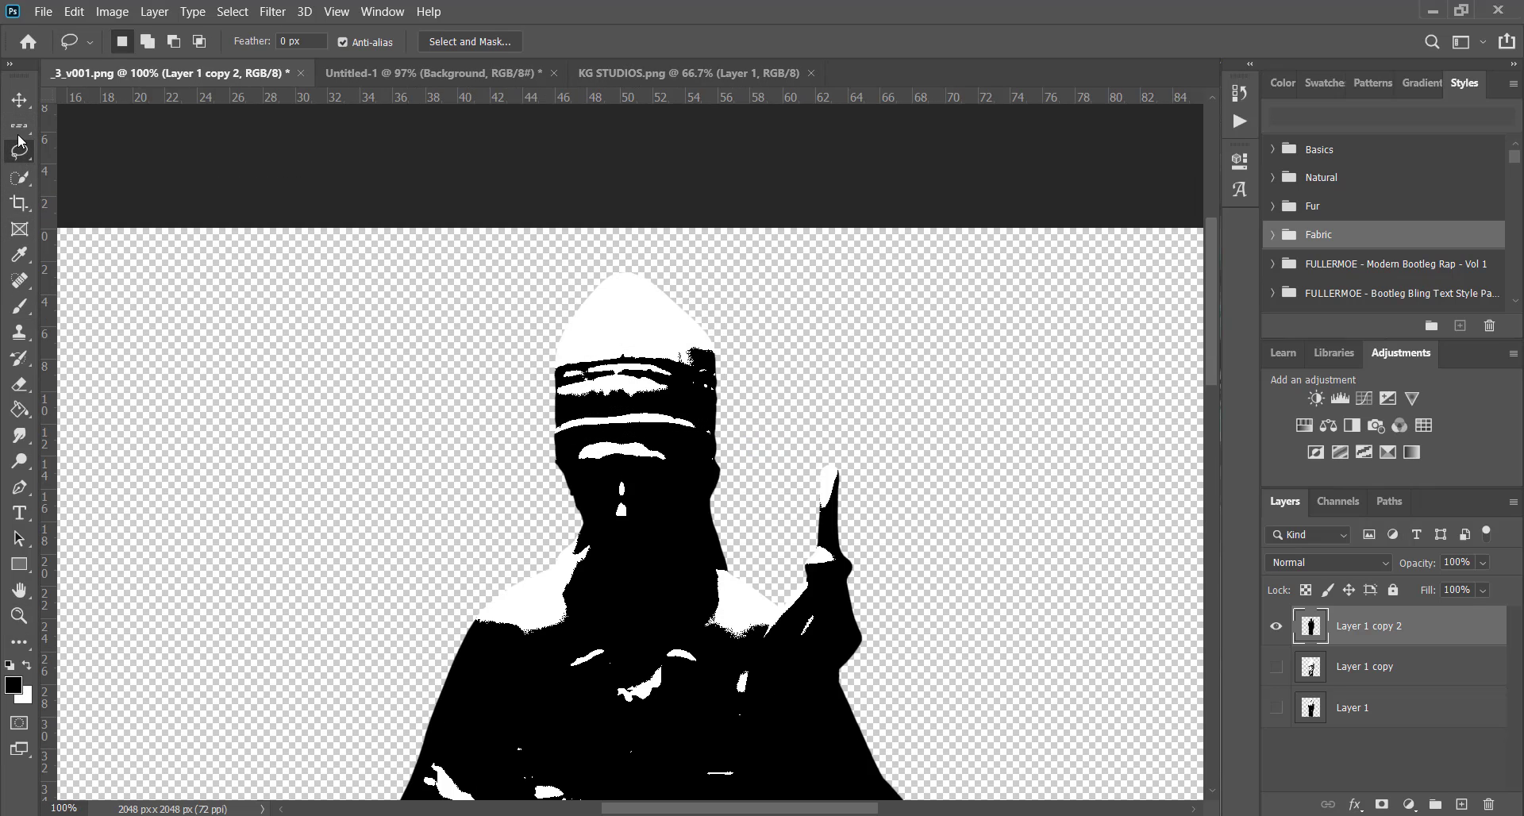
{"action": "right_click", "coordinate": [19, 152]}
{"action": "left_click", "coordinate": [95, 169]}
{"action": "left_click", "coordinate": [548, 433]}
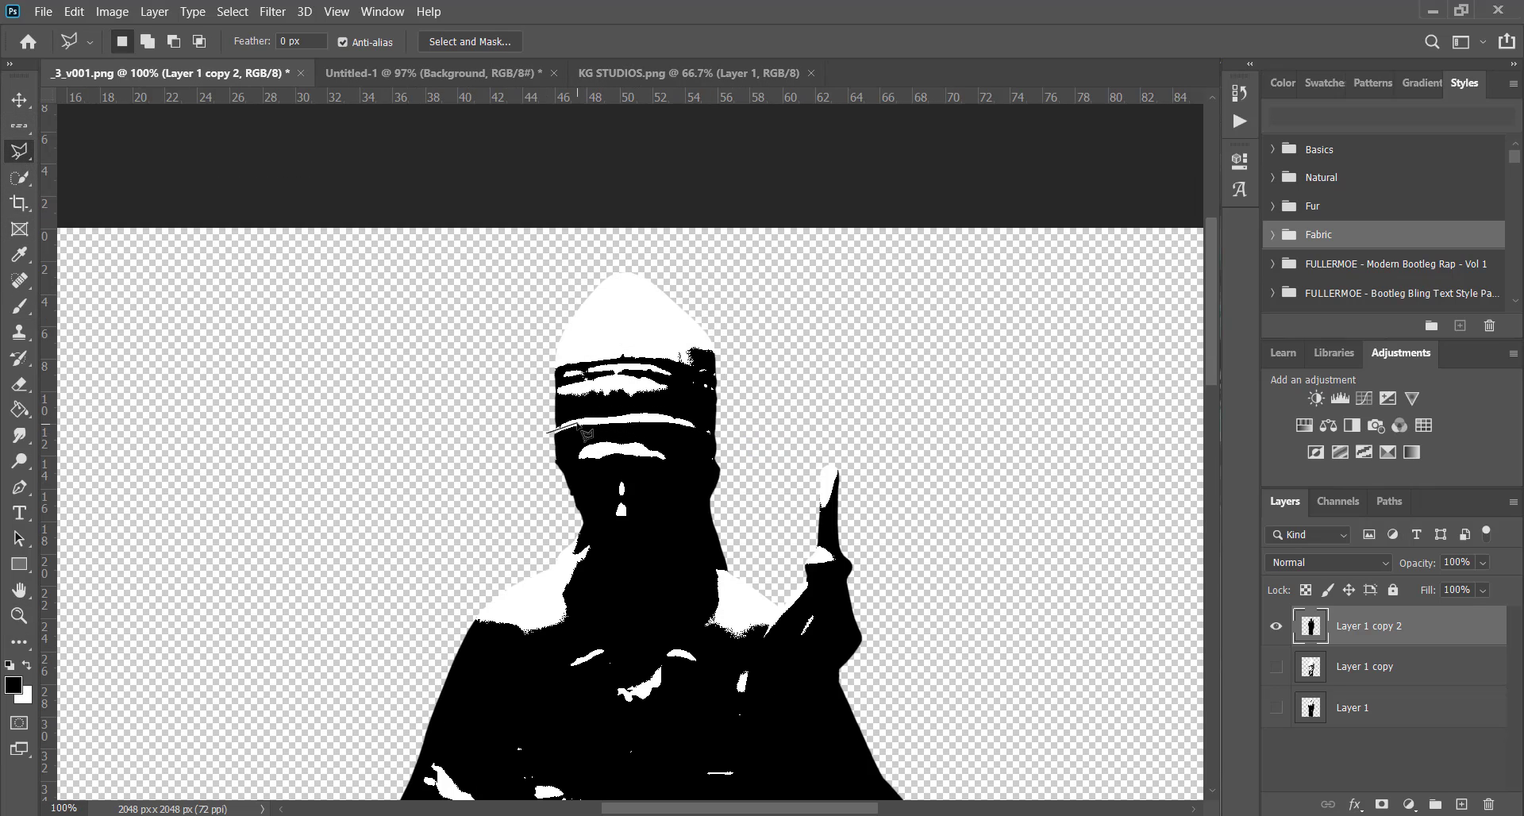
{"action": "left_click", "coordinate": [674, 416]}
{"action": "left_click", "coordinate": [722, 438]}
{"action": "left_click", "coordinate": [726, 262]}
{"action": "left_click", "coordinate": [595, 221]}
{"action": "left_click", "coordinate": [529, 312]}
{"action": "left_click", "coordinate": [553, 438]}
{"action": "key", "text": "ctrl+j"}
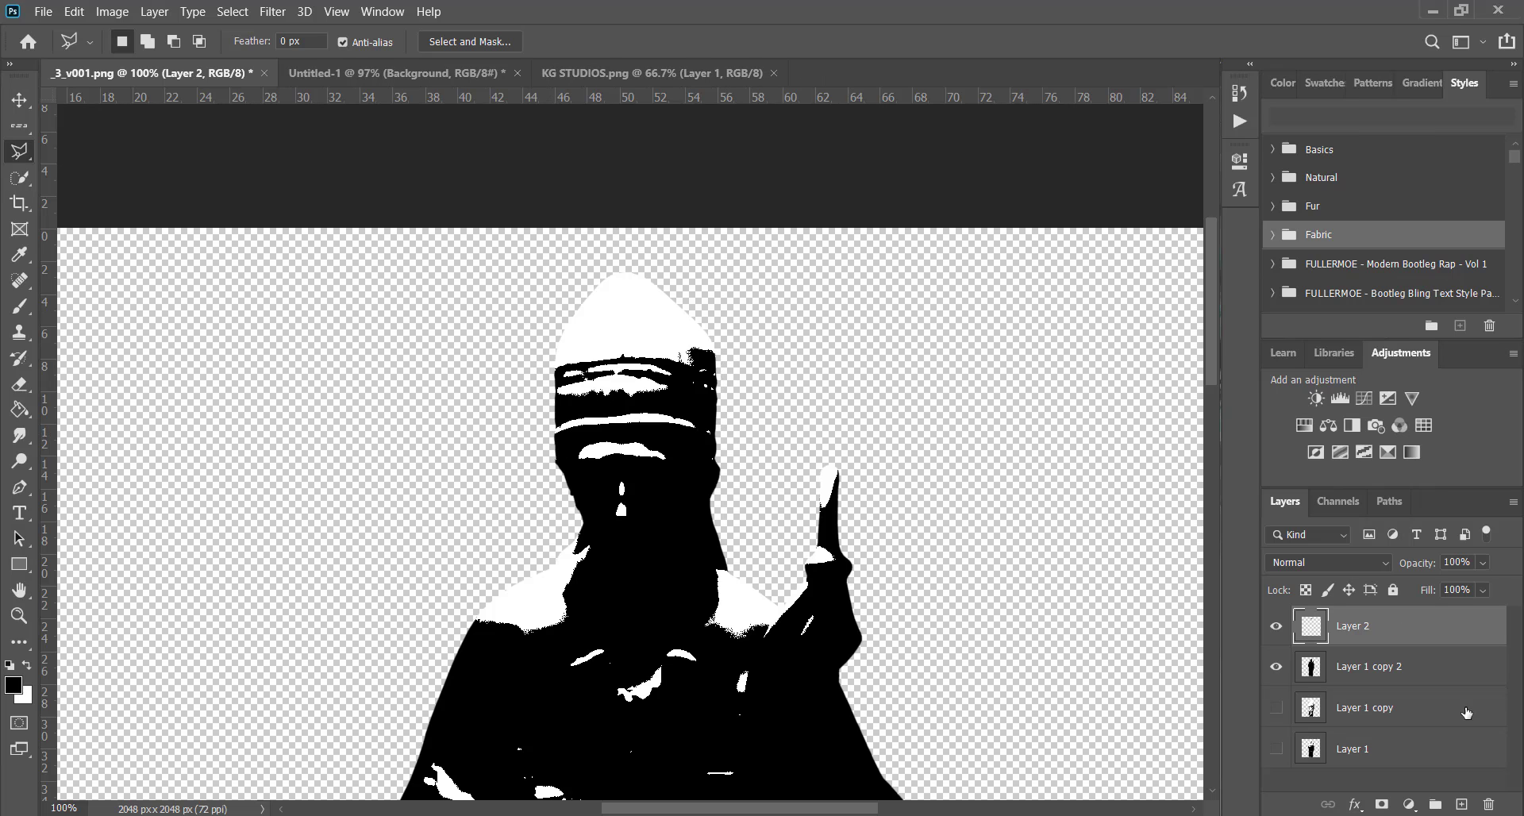
Step: Show Layer 1 copy instead of Layer 1 copy 2 and outline the whole body below the chin with the Polygonal Lasso
{"action": "left_click", "coordinate": [1276, 666]}
{"action": "left_click", "coordinate": [1276, 707]}
{"action": "scroll", "coordinate": [1106, 595], "scroll_direction": "down", "scroll_amount": 3}
{"action": "left_click", "coordinate": [558, 388]}
{"action": "left_click", "coordinate": [744, 403]}
{"action": "left_click", "coordinate": [867, 211]}
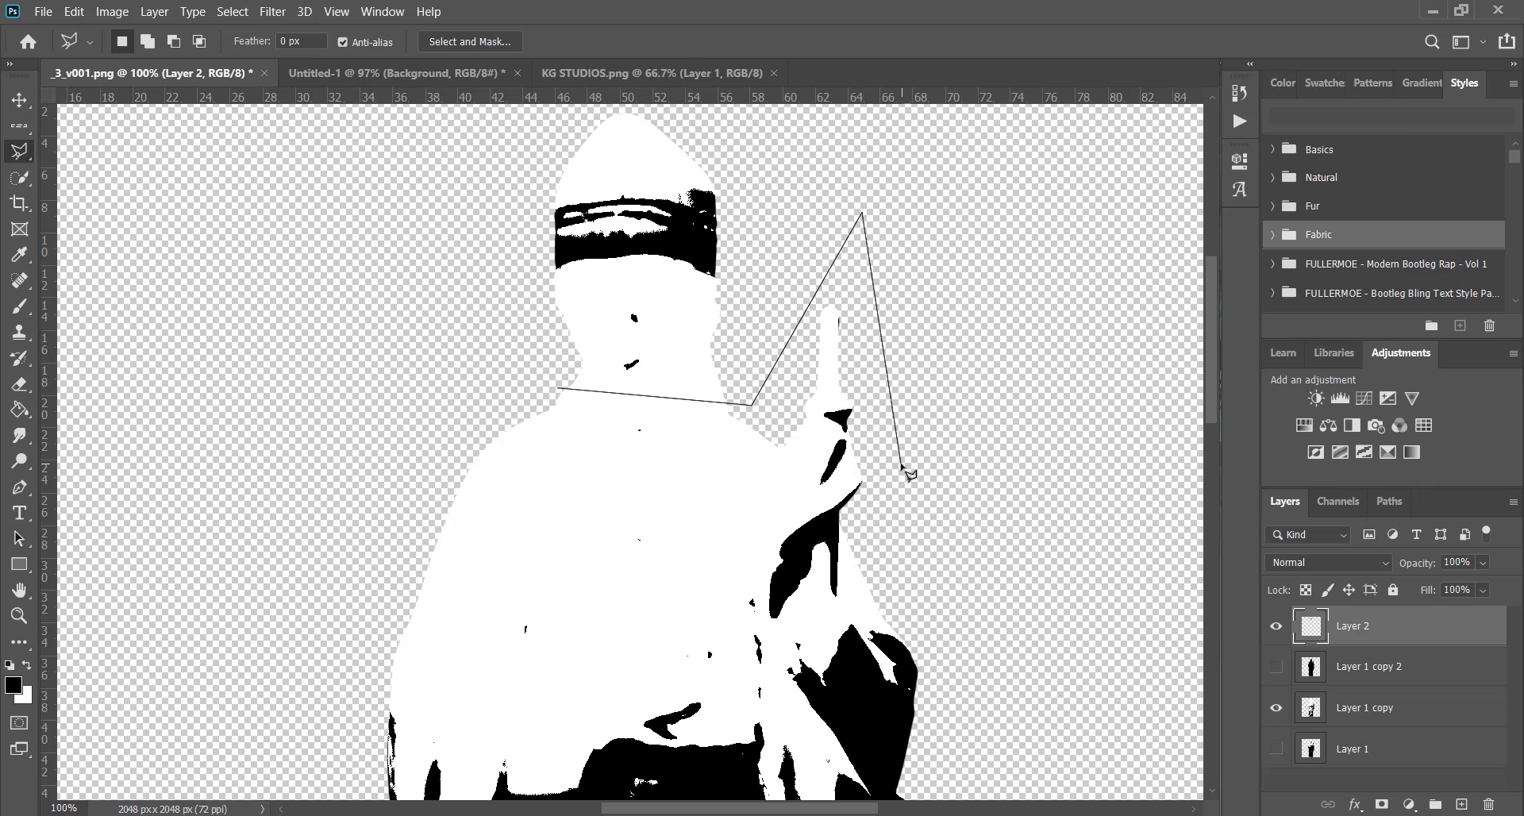
{"action": "scroll", "coordinate": [1031, 476], "scroll_direction": "down", "scroll_amount": 10}
{"action": "left_click", "coordinate": [712, 548]}
{"action": "scroll", "coordinate": [978, 488], "scroll_direction": "left", "scroll_amount": 10}
{"action": "left_click", "coordinate": [85, 616]}
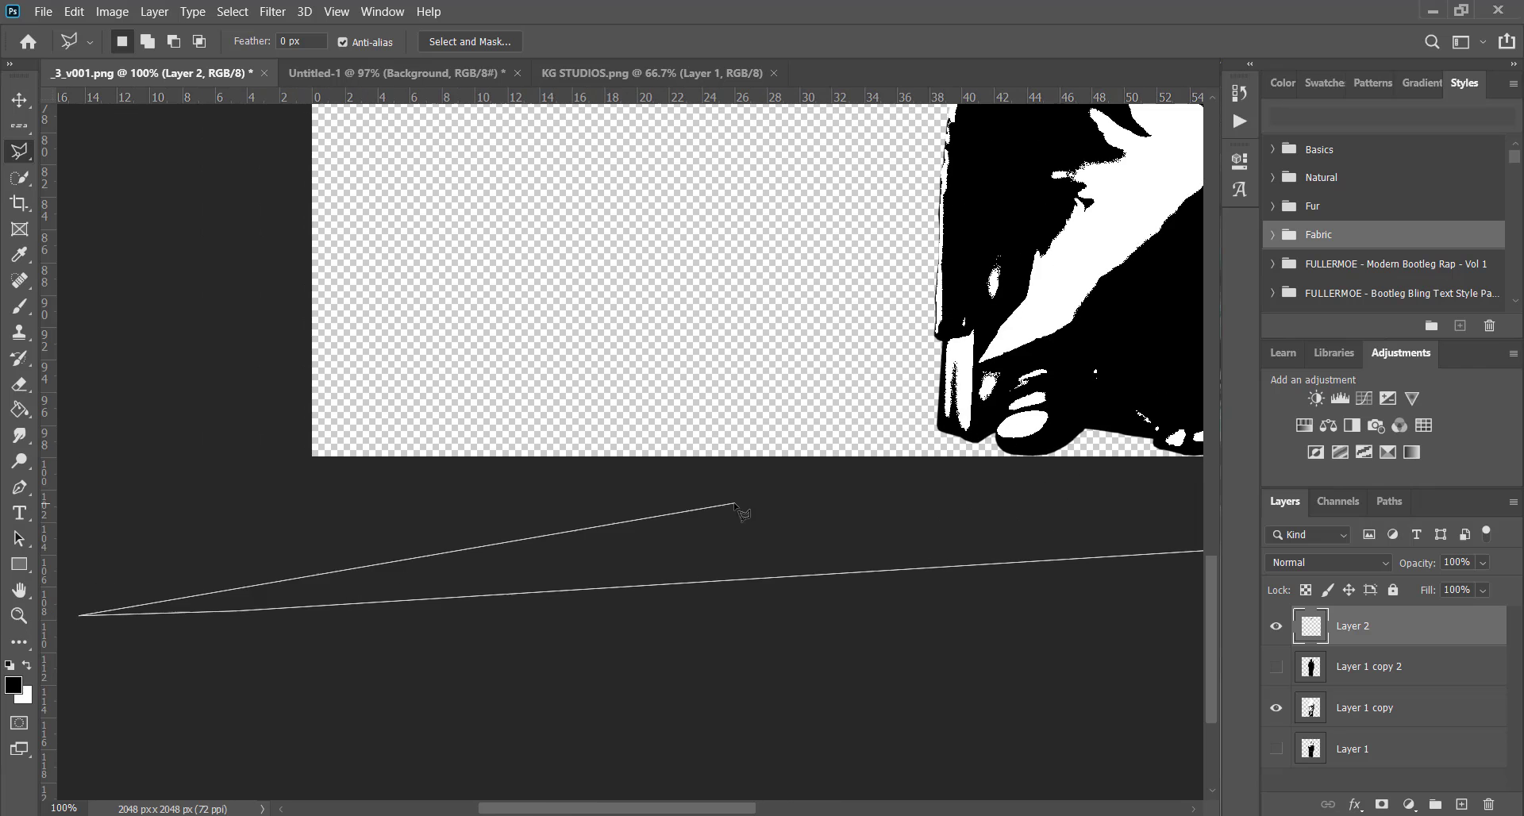
{"action": "key", "text": "BackSpace"}
{"action": "left_click", "coordinate": [238, 608]}
{"action": "key", "text": "BackSpace"}
{"action": "key", "text": "BackSpace"}
{"action": "scroll", "coordinate": [930, 438], "scroll_direction": "right", "scroll_amount": 8}
{"action": "left_click", "coordinate": [993, 466]}
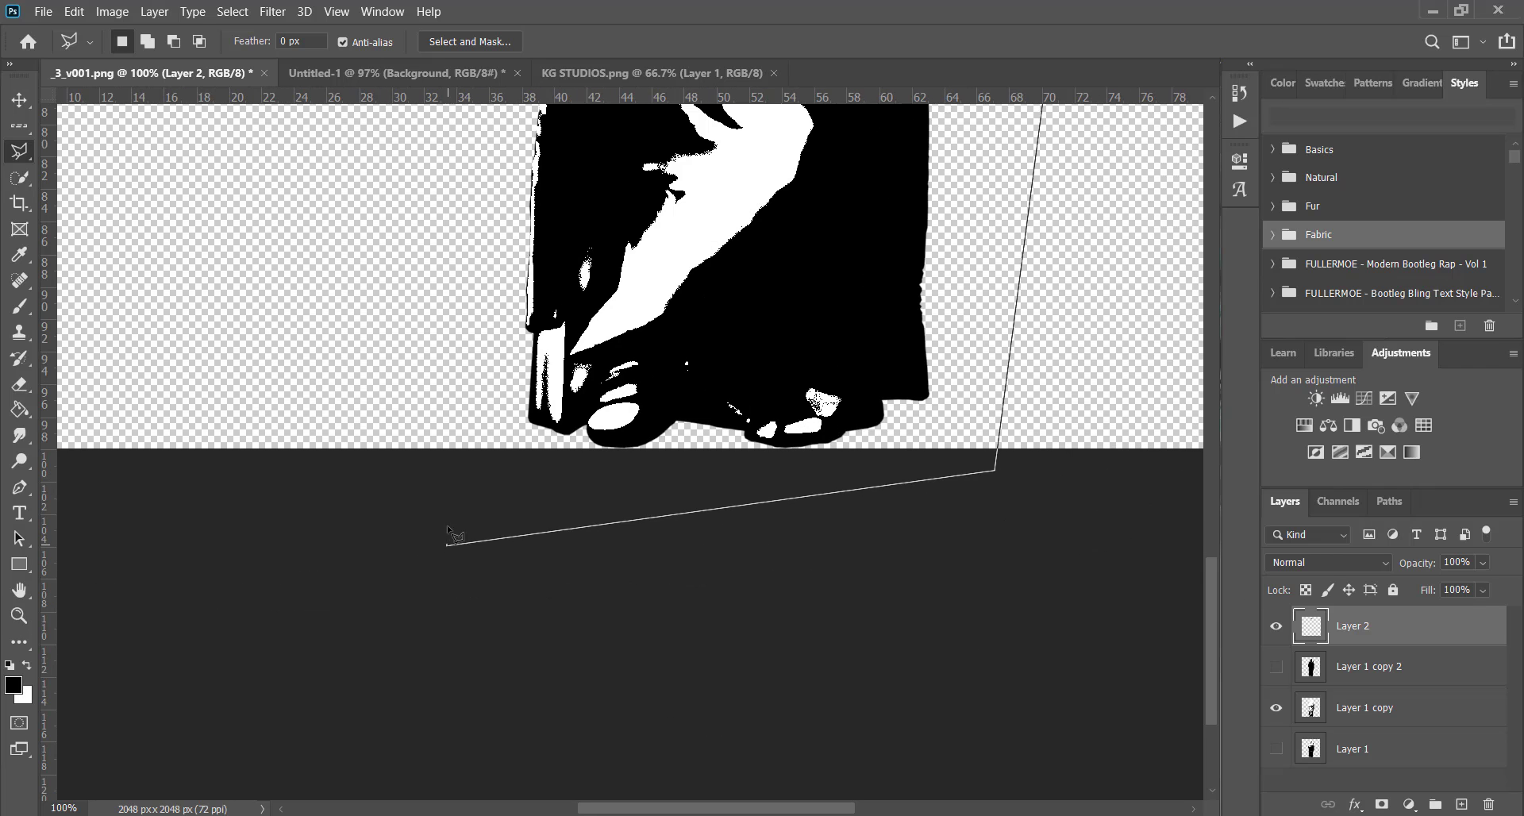
{"action": "left_click", "coordinate": [452, 540]}
{"action": "scroll", "coordinate": [452, 341], "scroll_direction": "up", "scroll_amount": 10}
{"action": "left_click", "coordinate": [423, 328]}
{"action": "left_click", "coordinate": [652, 302]}
Step: Copy the selected body area from Layer 1 copy to a new layer and show Layer 1 in place of Layer 1 copy
{"action": "key", "text": "ctrl+j"}
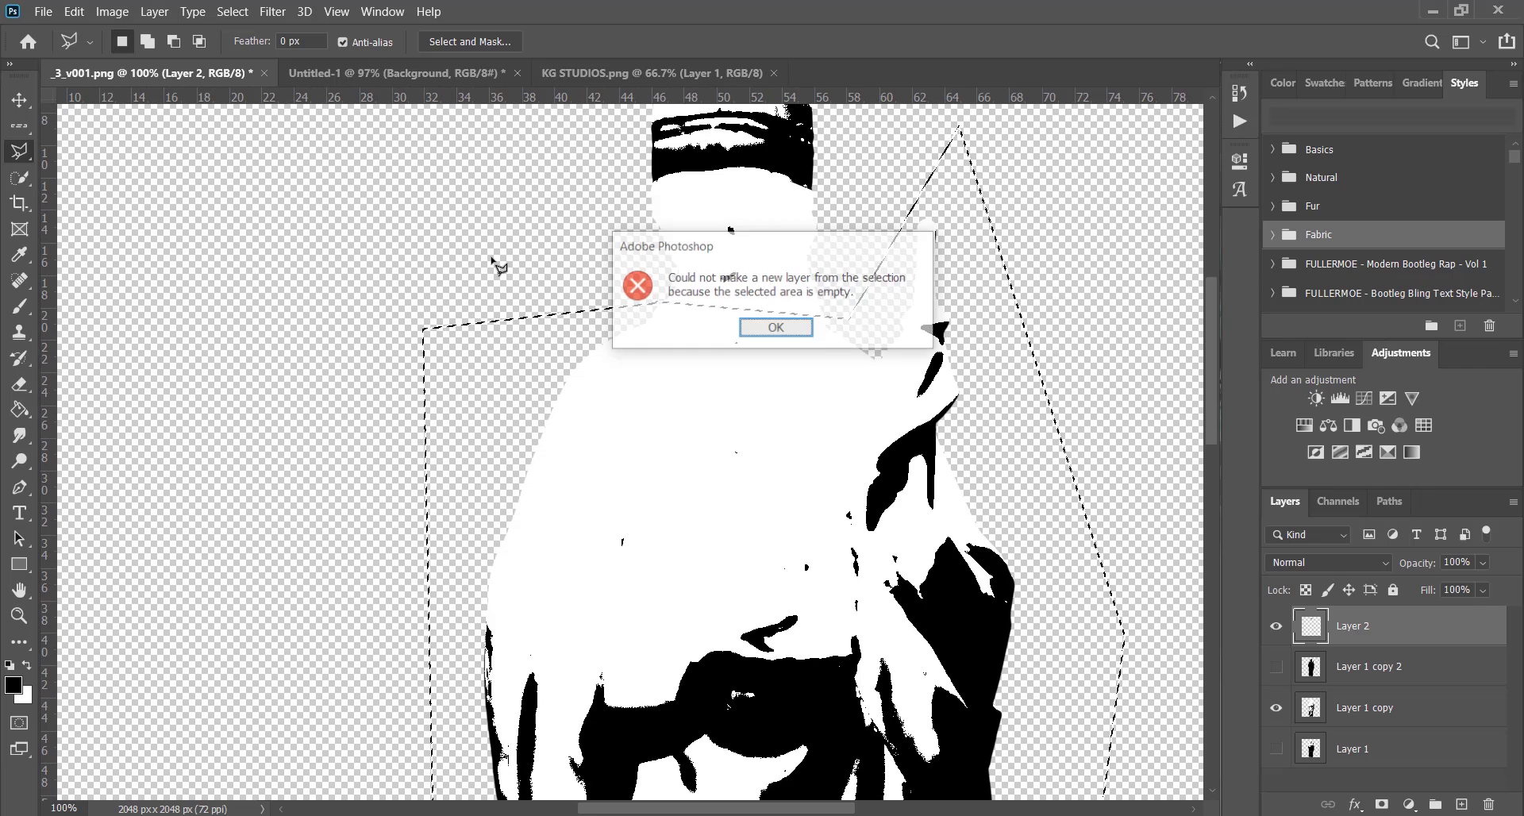
{"action": "key", "text": "Return"}
{"action": "left_click", "coordinate": [1365, 707]}
{"action": "key", "text": "ctrl+j"}
{"action": "left_click", "coordinate": [1276, 748]}
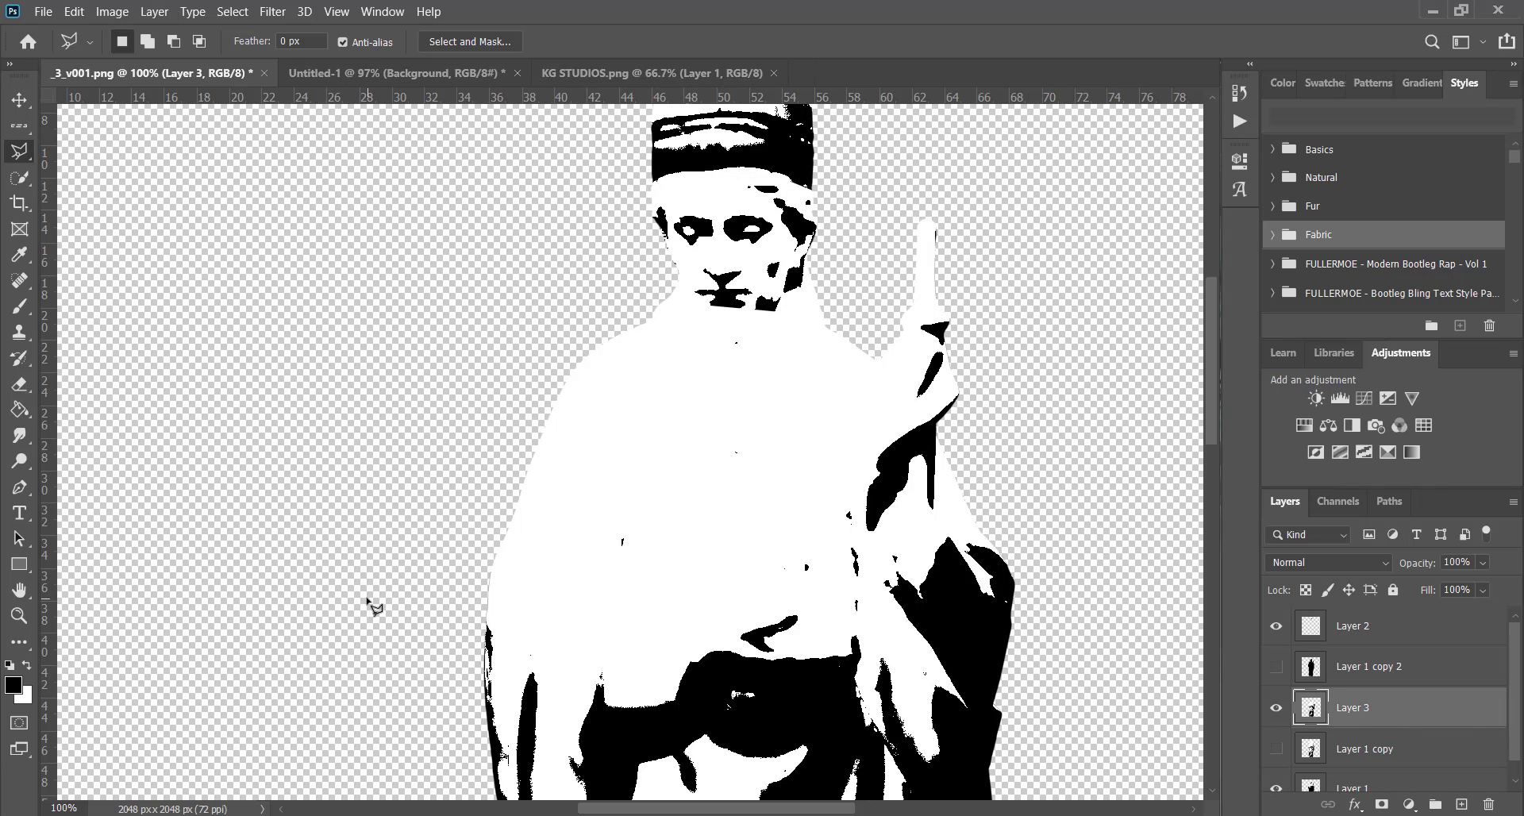
Step: Erase a small spot on Layer 3 just below the statue's chin and fit the whole image on screen
{"action": "key", "text": "e"}
{"action": "mouse_move", "coordinate": [750, 361]}
{"action": "left_mouse_down"}
{"action": "mouse_move", "coordinate": [725, 330]}
{"action": "mouse_move", "coordinate": [738, 357]}
{"action": "left_mouse_up"}
{"action": "key", "text": "z"}
{"action": "right_click", "coordinate": [410, 418]}
{"action": "left_click", "coordinate": [460, 429]}
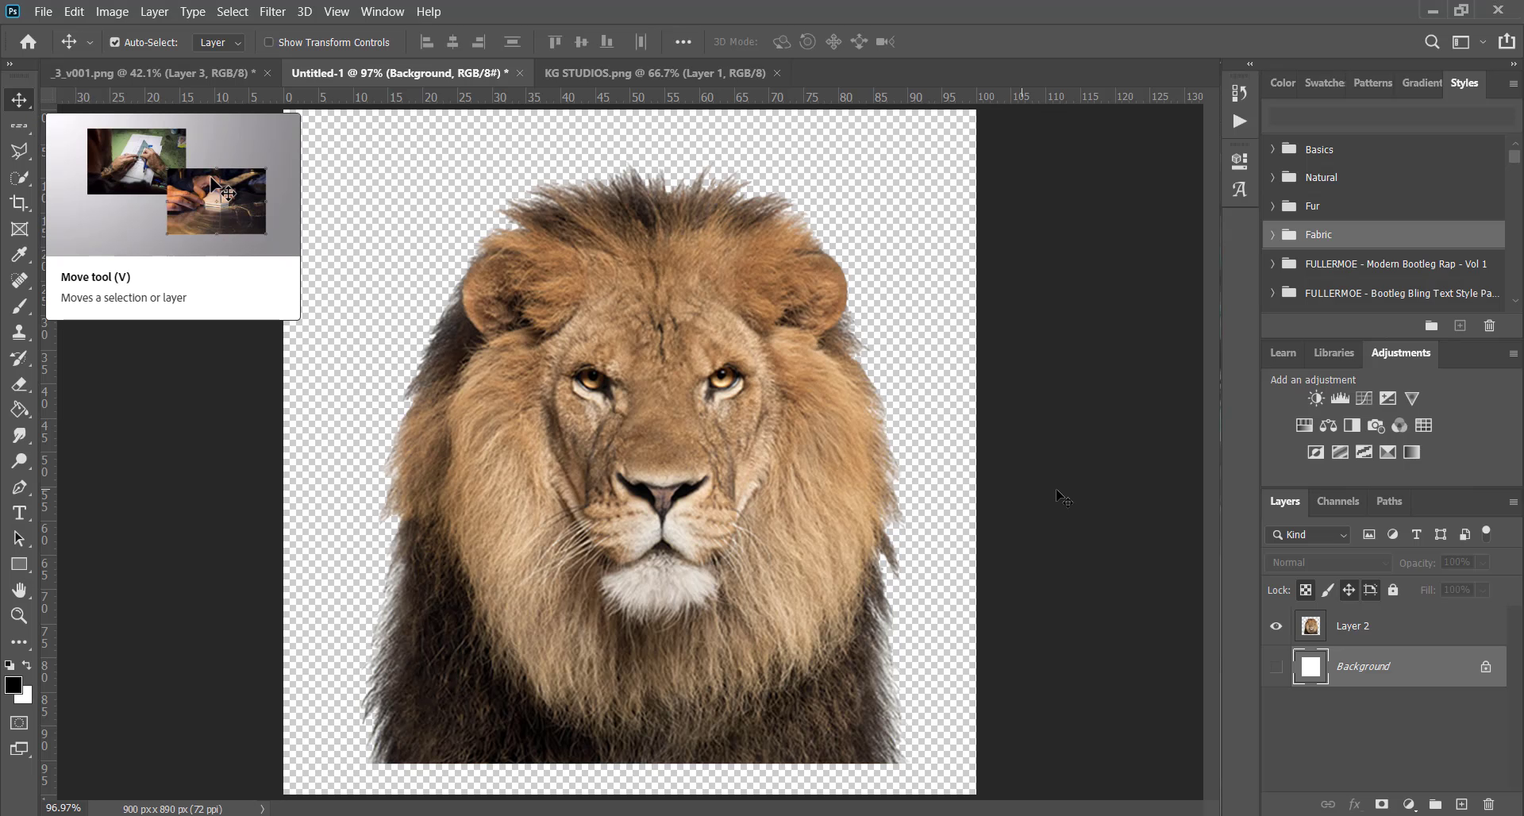
Step: Select the lion's Layer 2 and expand the FULLERMOE 90s action set
{"action": "left_click", "coordinate": [1381, 625]}
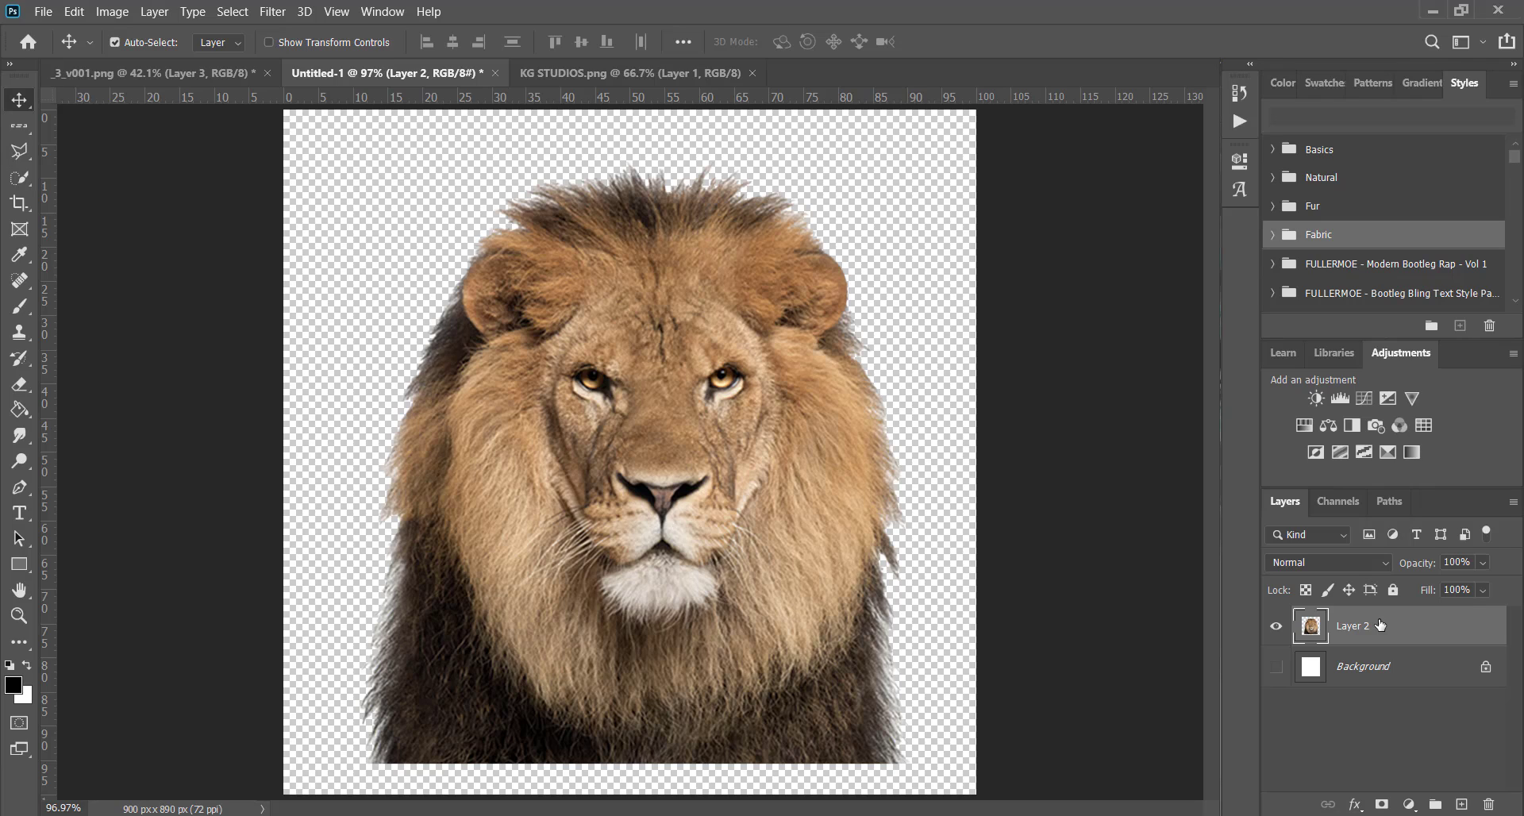
{"action": "left_click", "coordinate": [1240, 121]}
{"action": "scroll", "coordinate": [1122, 410], "scroll_direction": "down", "scroll_amount": 5}
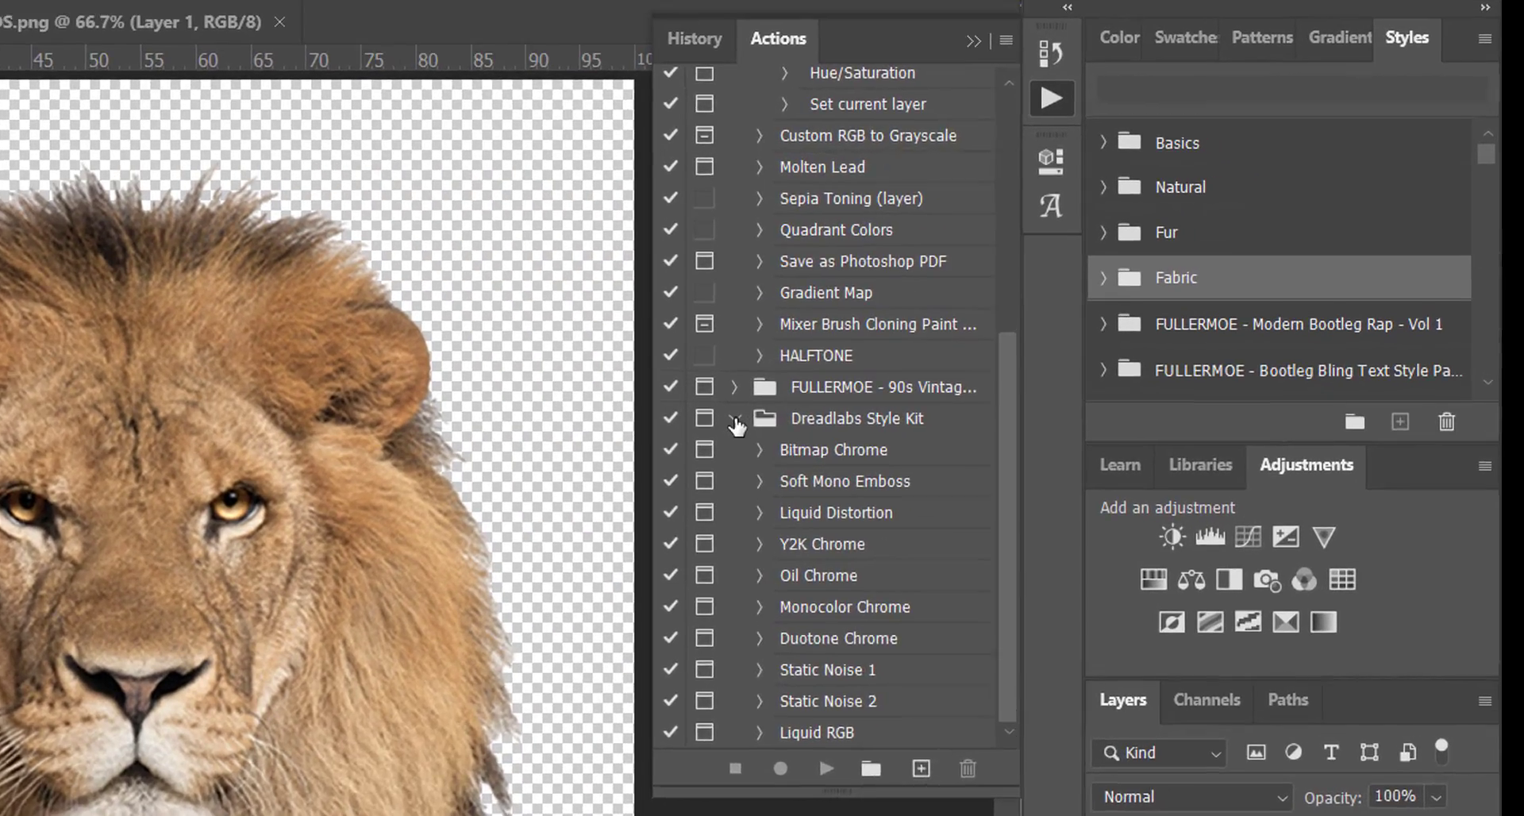
{"action": "scroll", "coordinate": [1049, 440], "scroll_direction": "up", "scroll_amount": 4}
{"action": "left_click", "coordinate": [672, 741]}
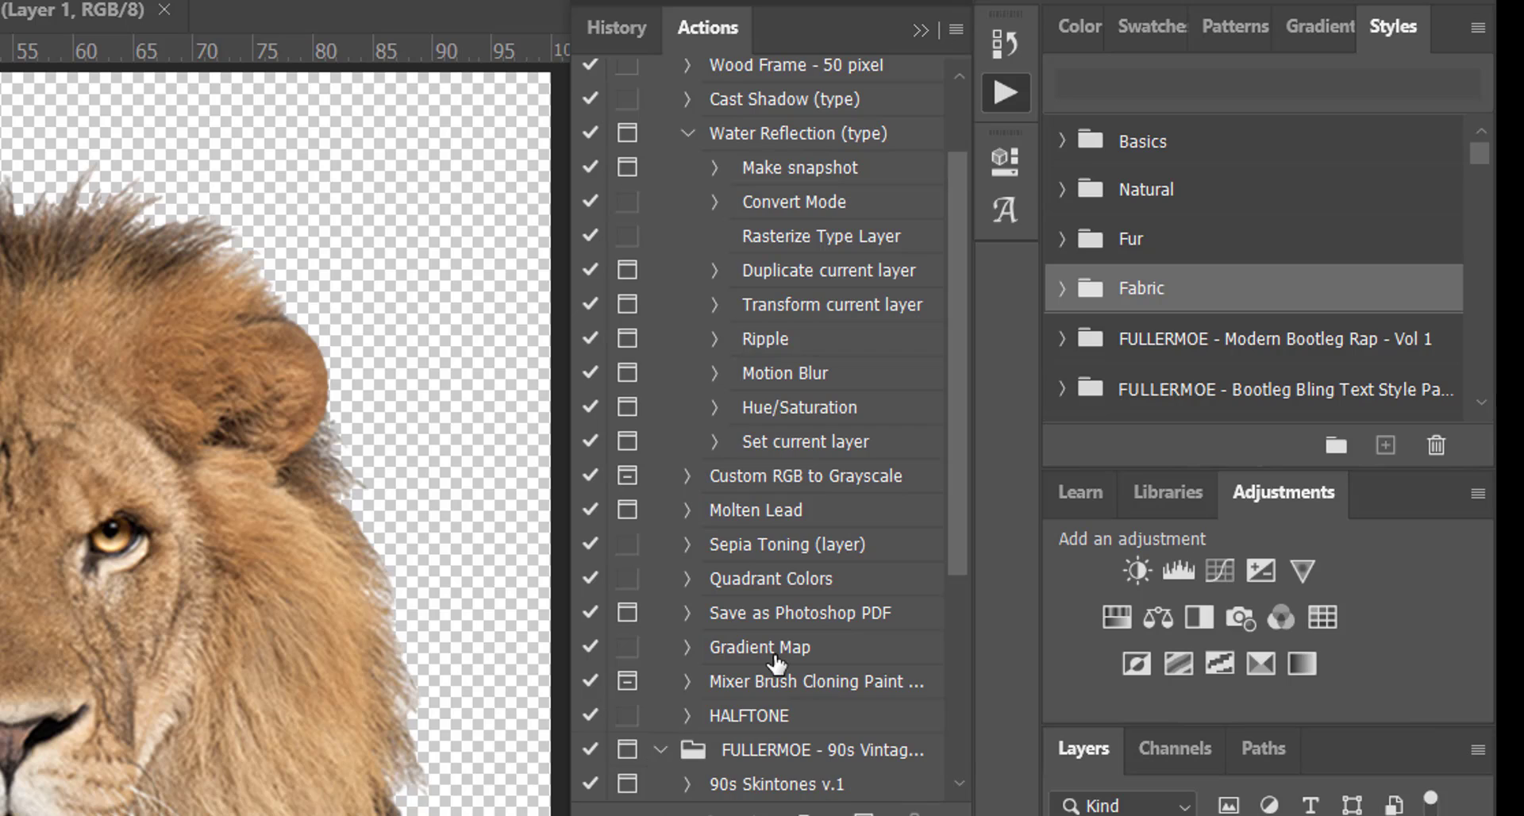
{"action": "scroll", "coordinate": [773, 662], "scroll_direction": "down", "scroll_amount": 3}
{"action": "scroll", "coordinate": [777, 663], "scroll_direction": "down", "scroll_amount": 1}
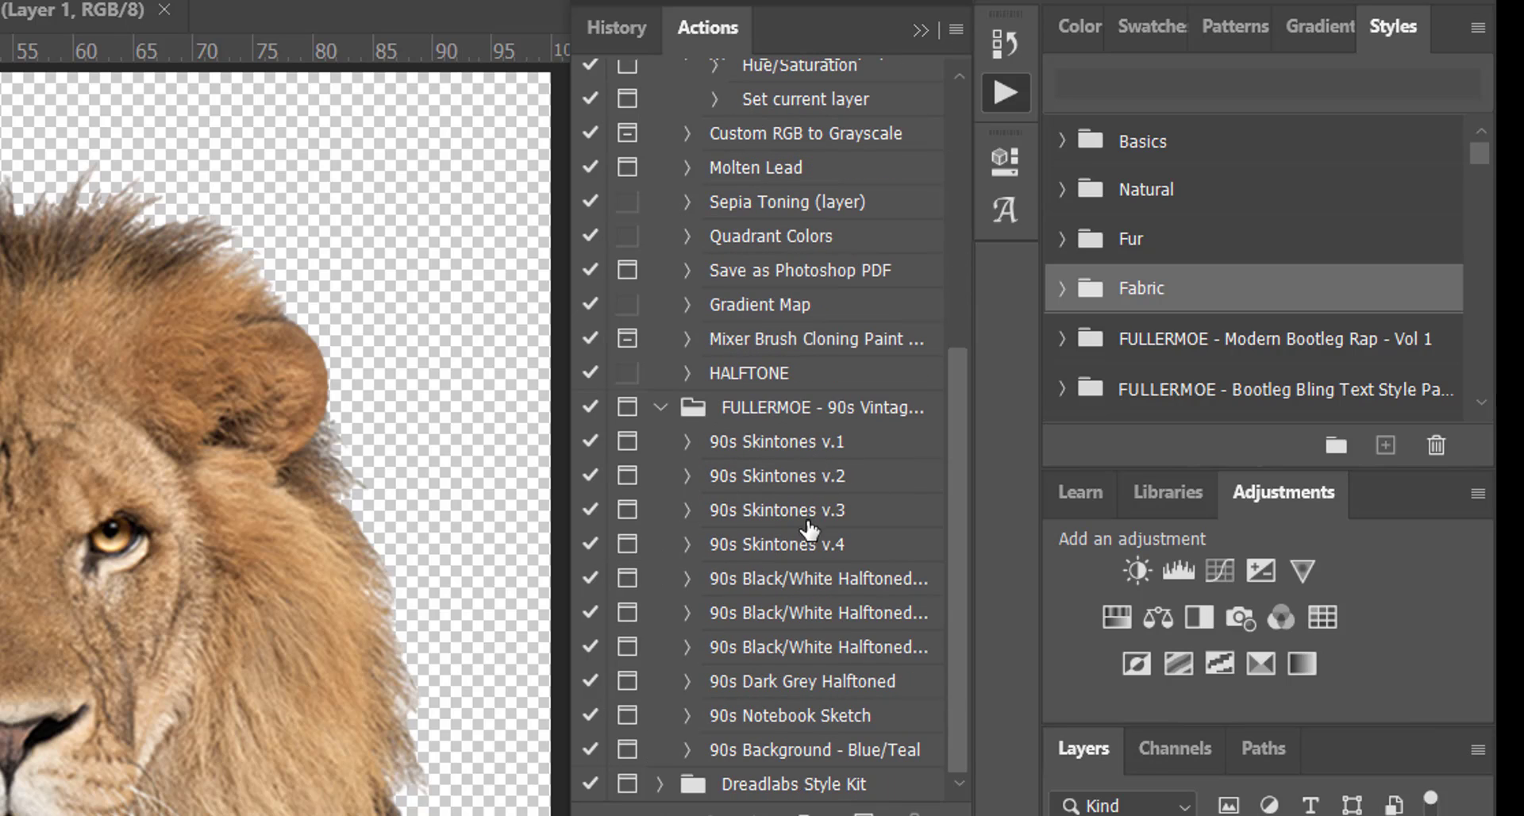
Step: Run the 90s Skintones v.1 action on the lion layer, accepting 15% noise, the Multiply Color Overlay, and Threshold levels 40, 100 and 180
{"action": "left_click", "coordinate": [816, 442]}
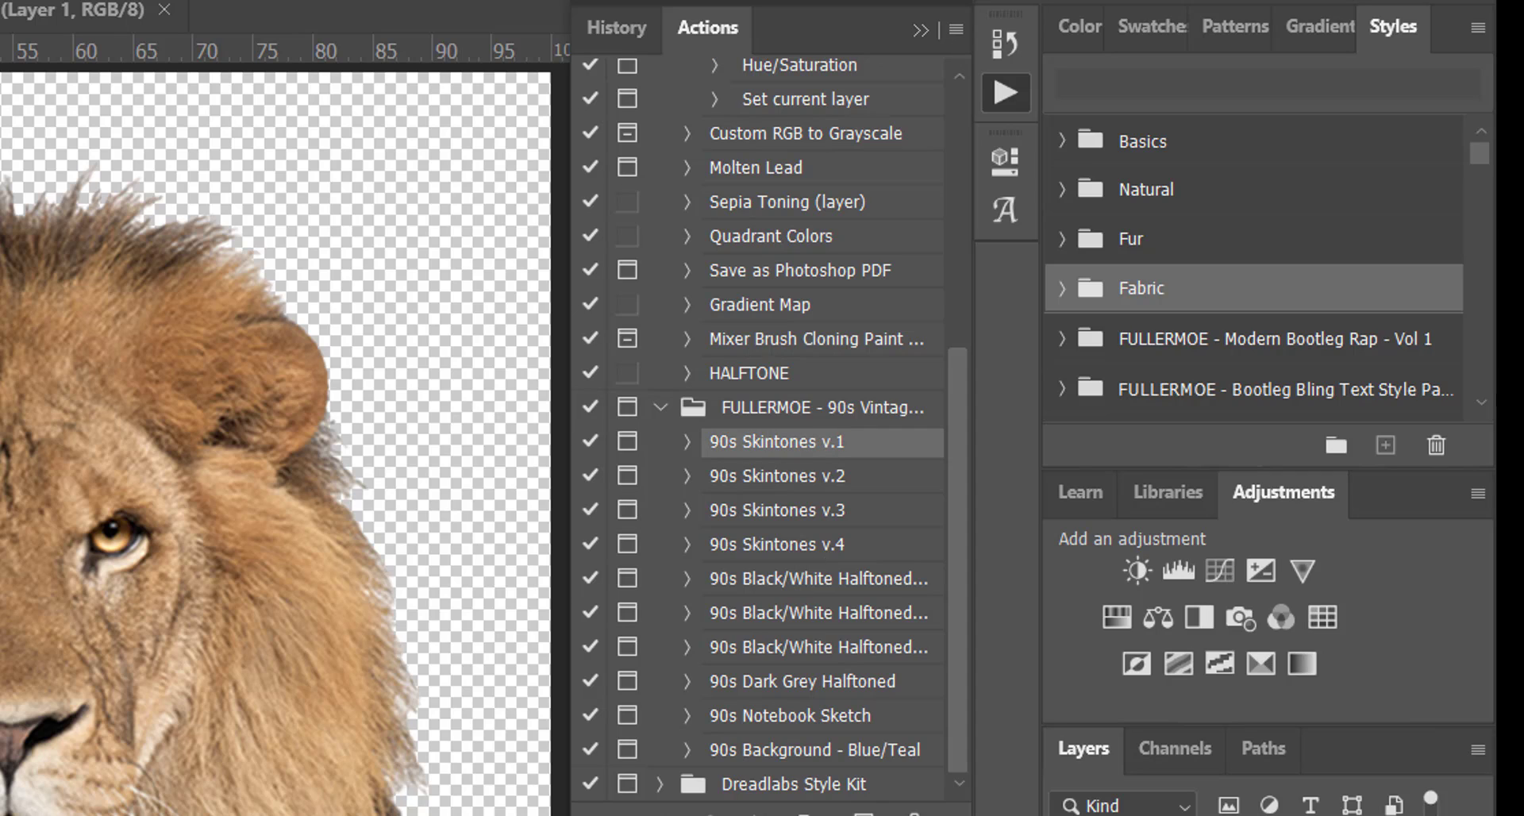
{"action": "left_click", "coordinate": [761, 811]}
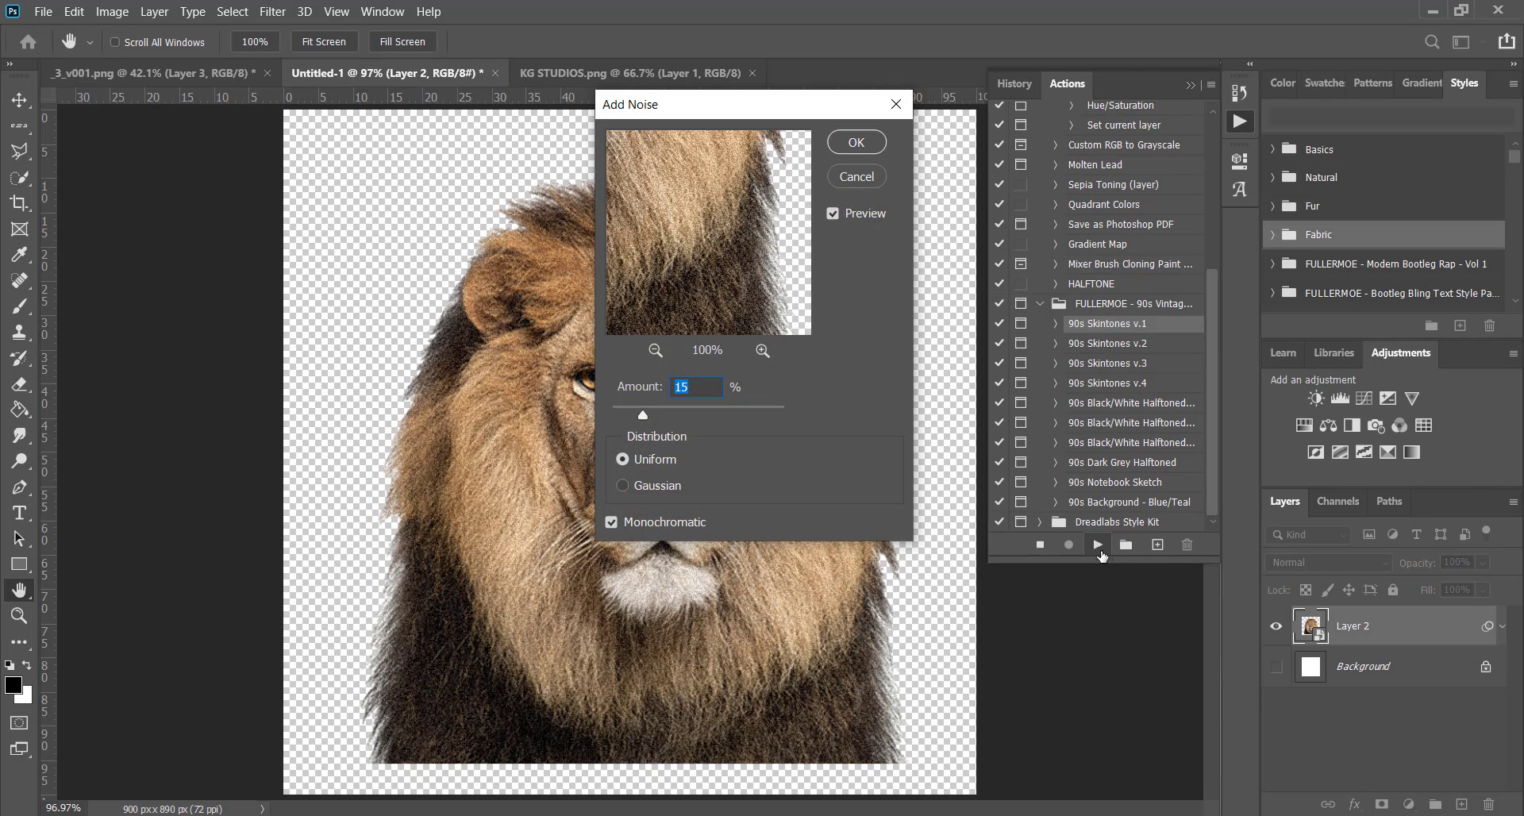
{"action": "key", "text": "Return"}
{"action": "key", "text": "Return"}
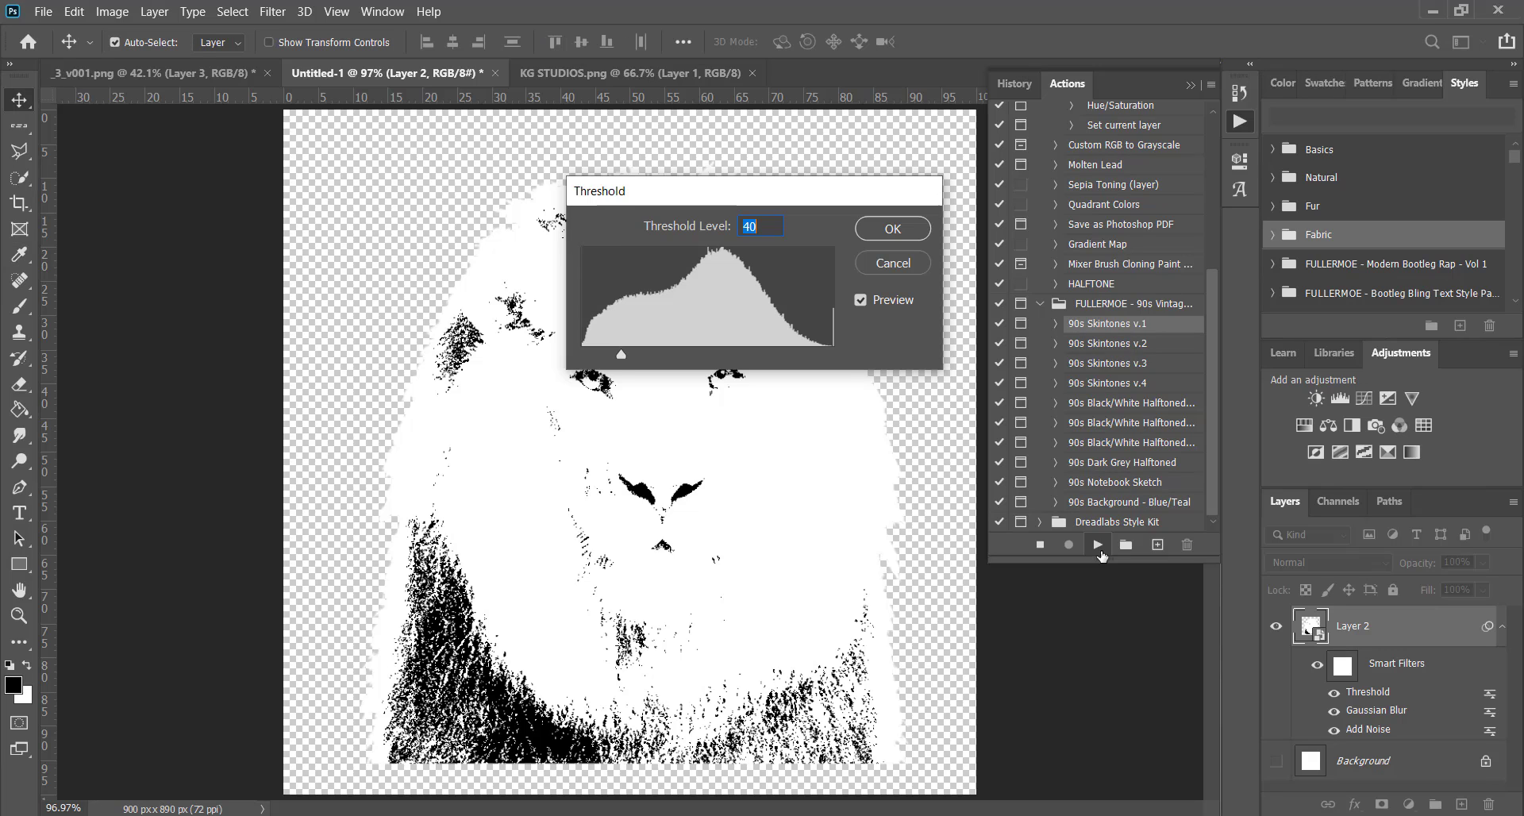
{"action": "key", "text": "Return"}
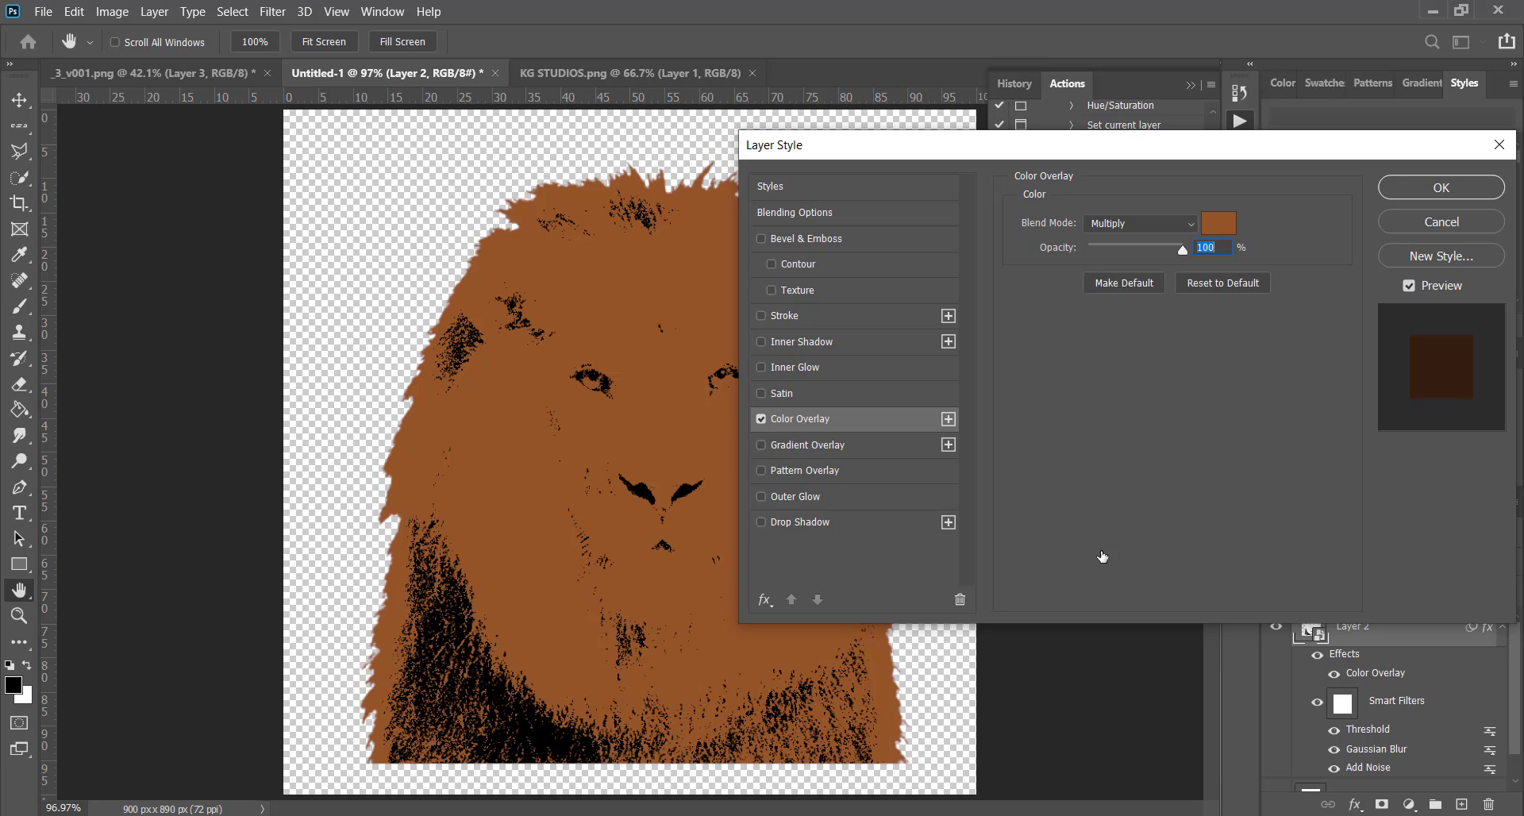
{"action": "key", "text": "Return"}
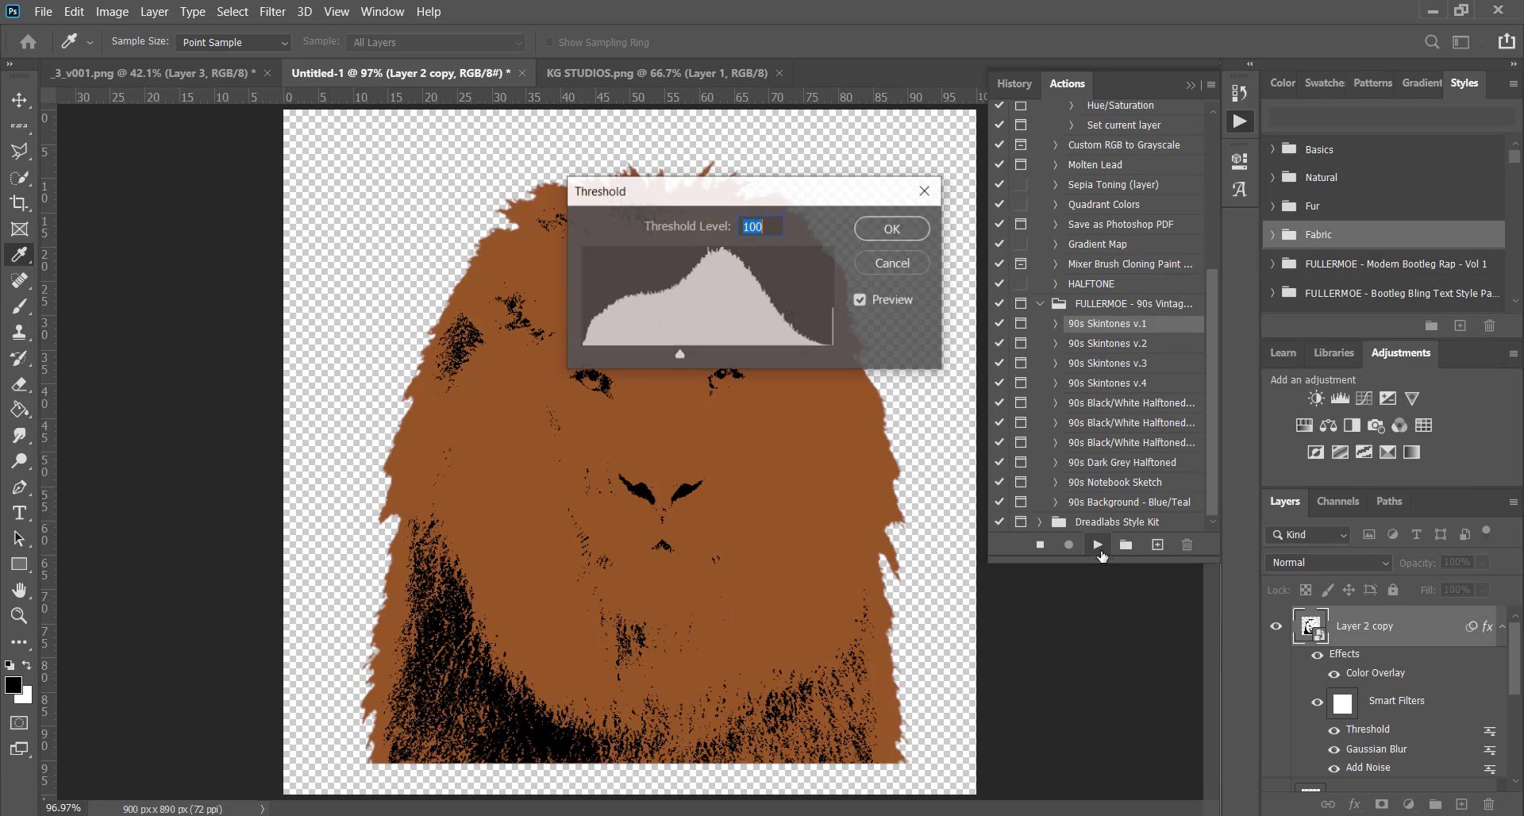
{"action": "key", "text": "Return"}
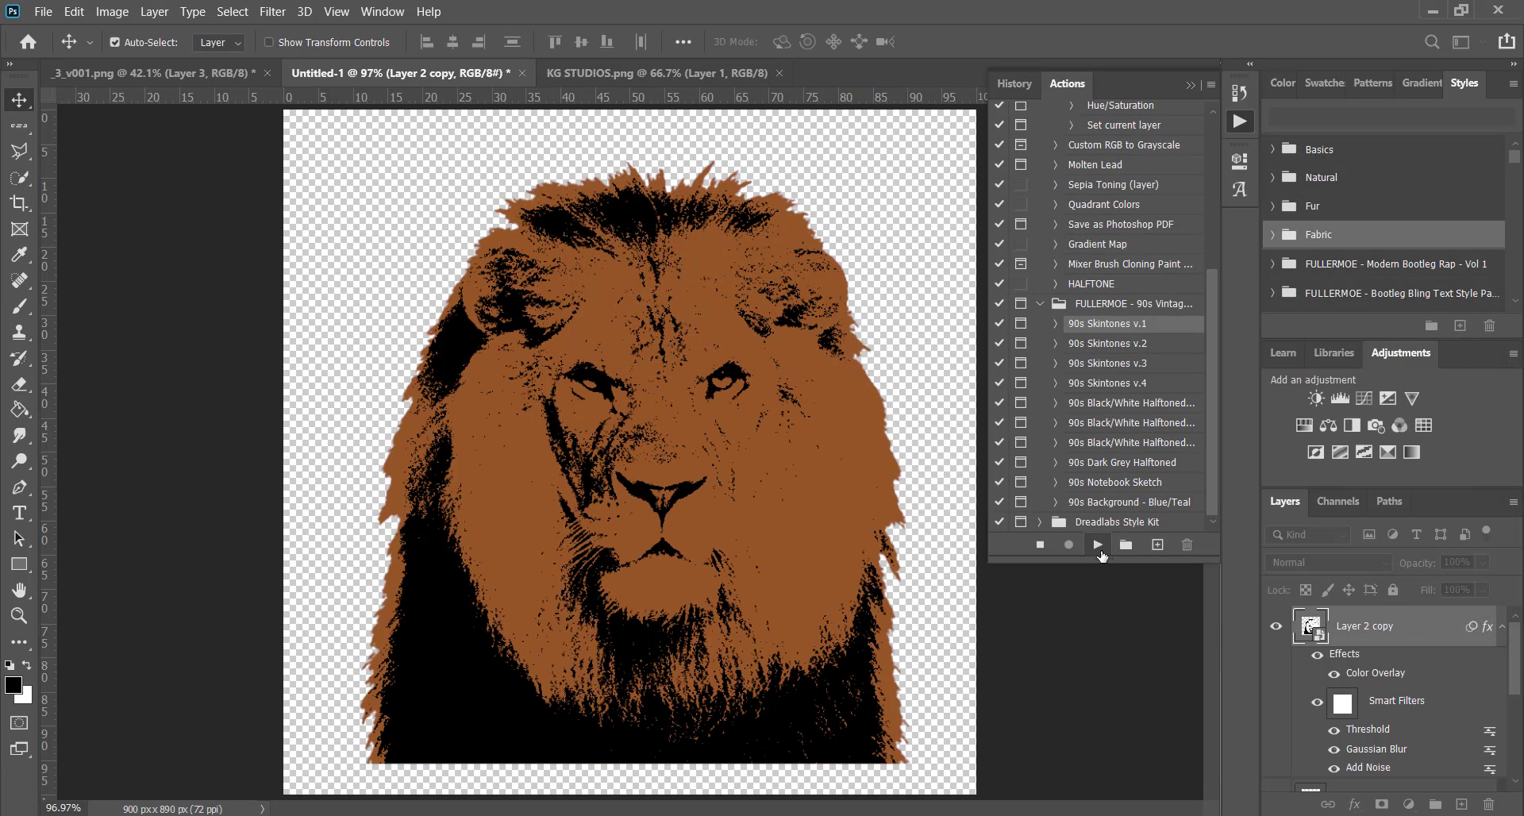
{"action": "key", "text": "Return"}
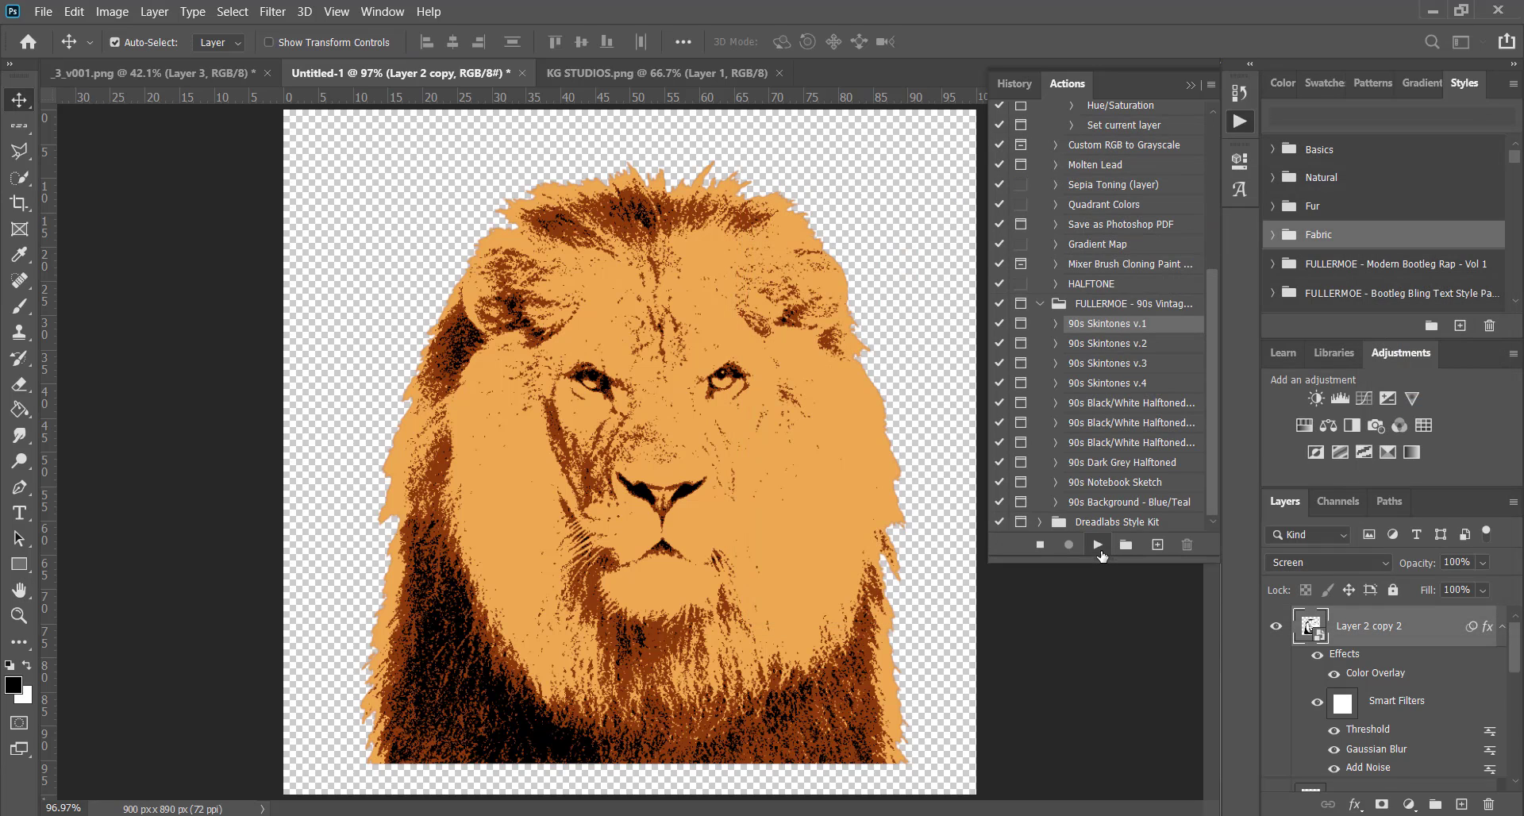
{"action": "key", "text": "Return"}
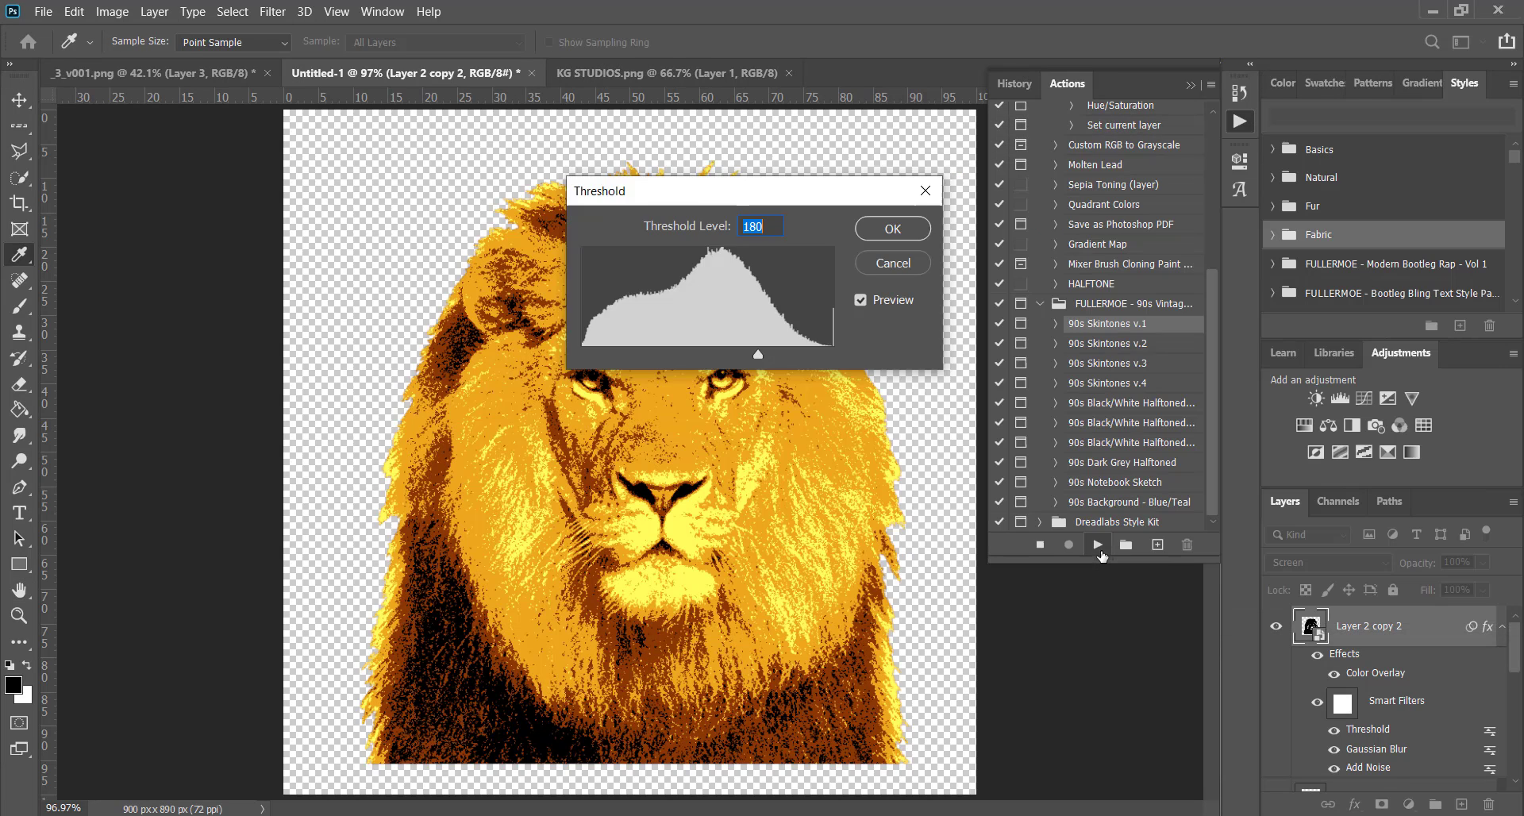
{"action": "key", "text": "Return"}
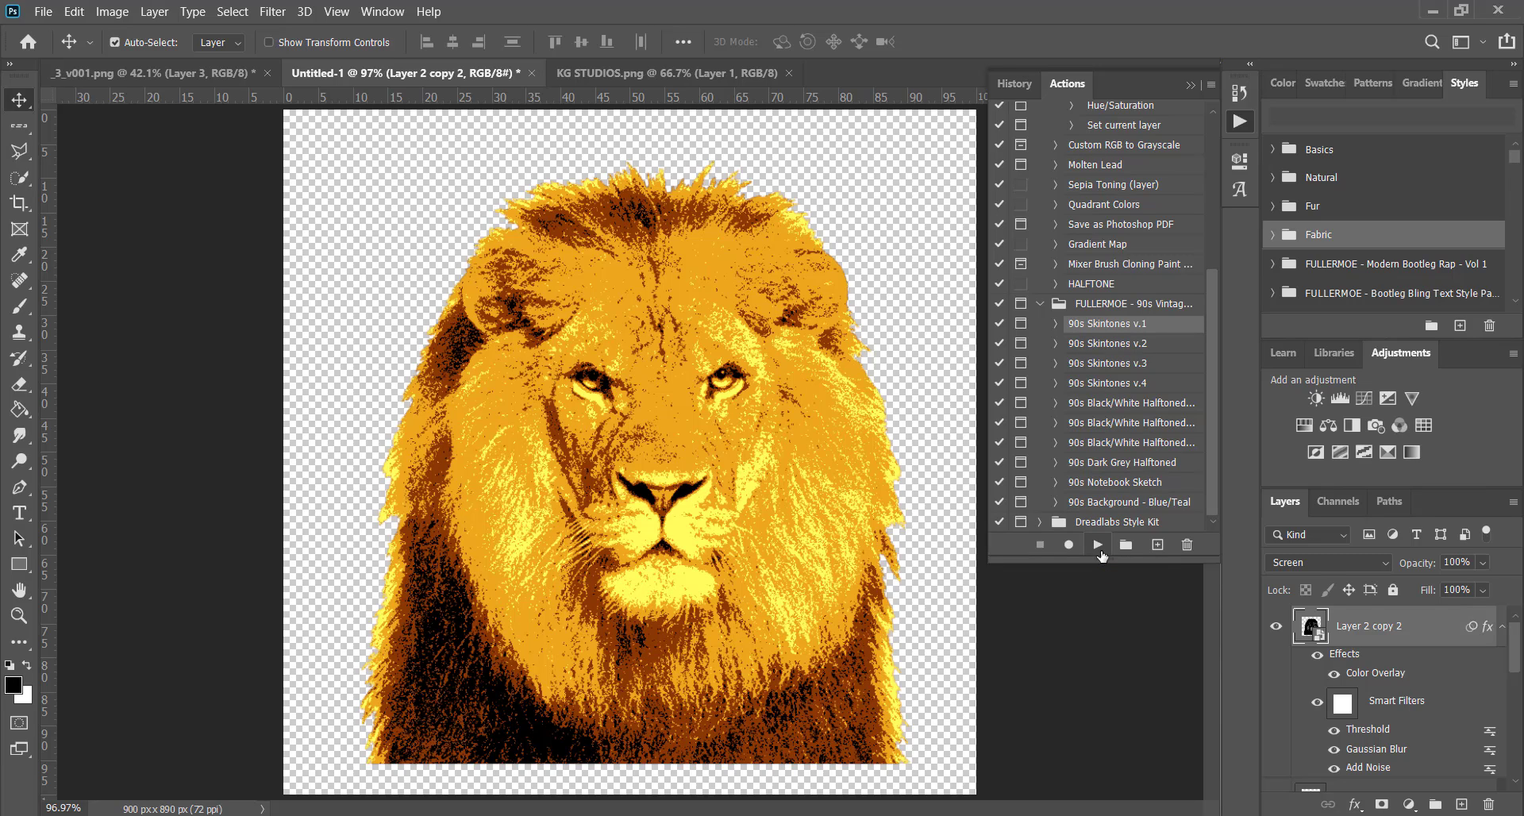
Step: Merge the lion's skintone layers into one and add a Gradient Map adjustment layer above it
{"action": "scroll", "coordinate": [1422, 610], "scroll_direction": "down", "scroll_amount": 1}
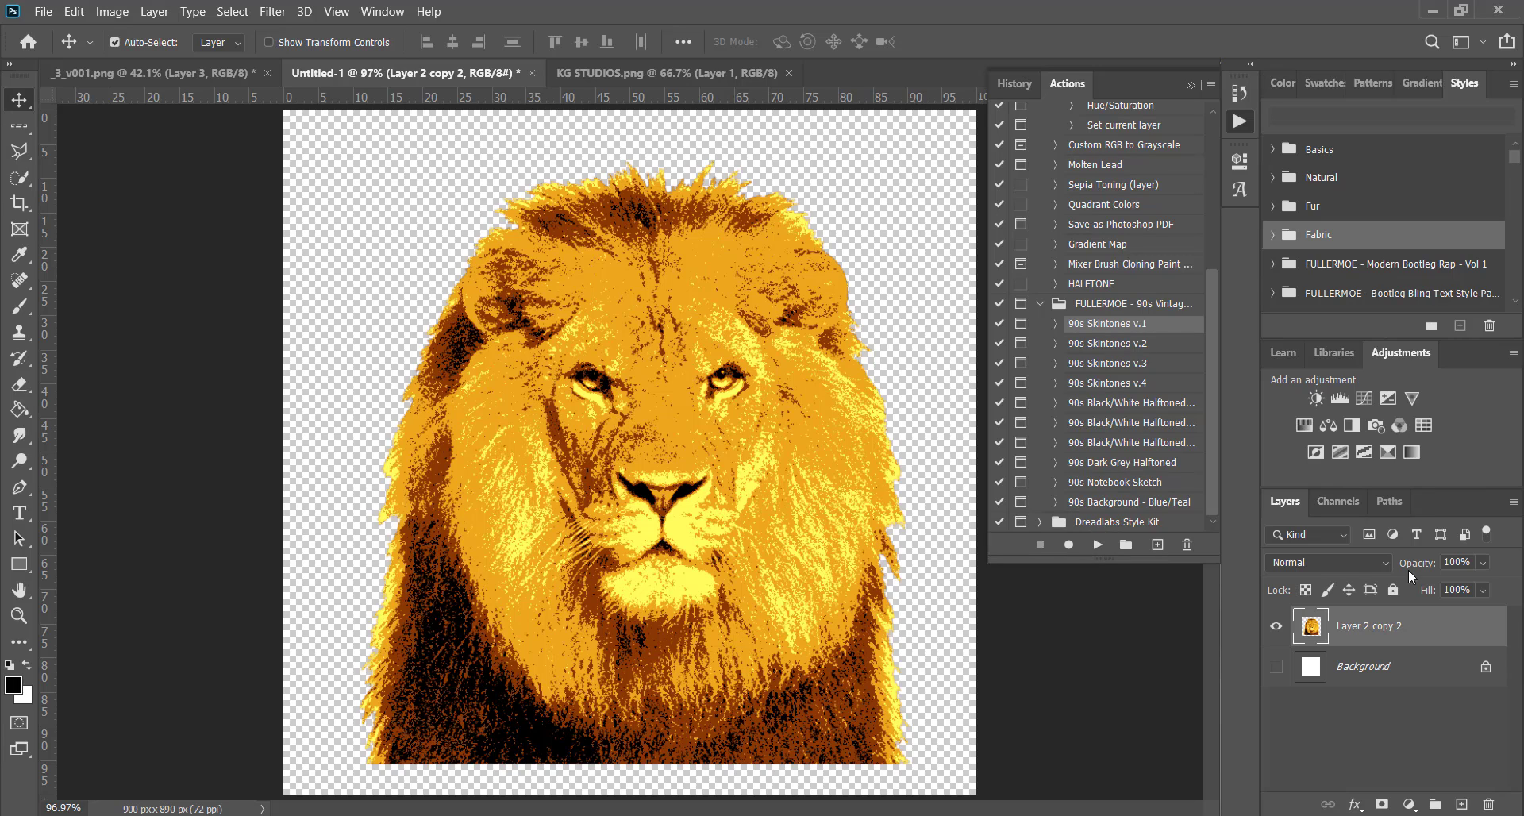
{"action": "left_click", "coordinate": [1411, 452]}
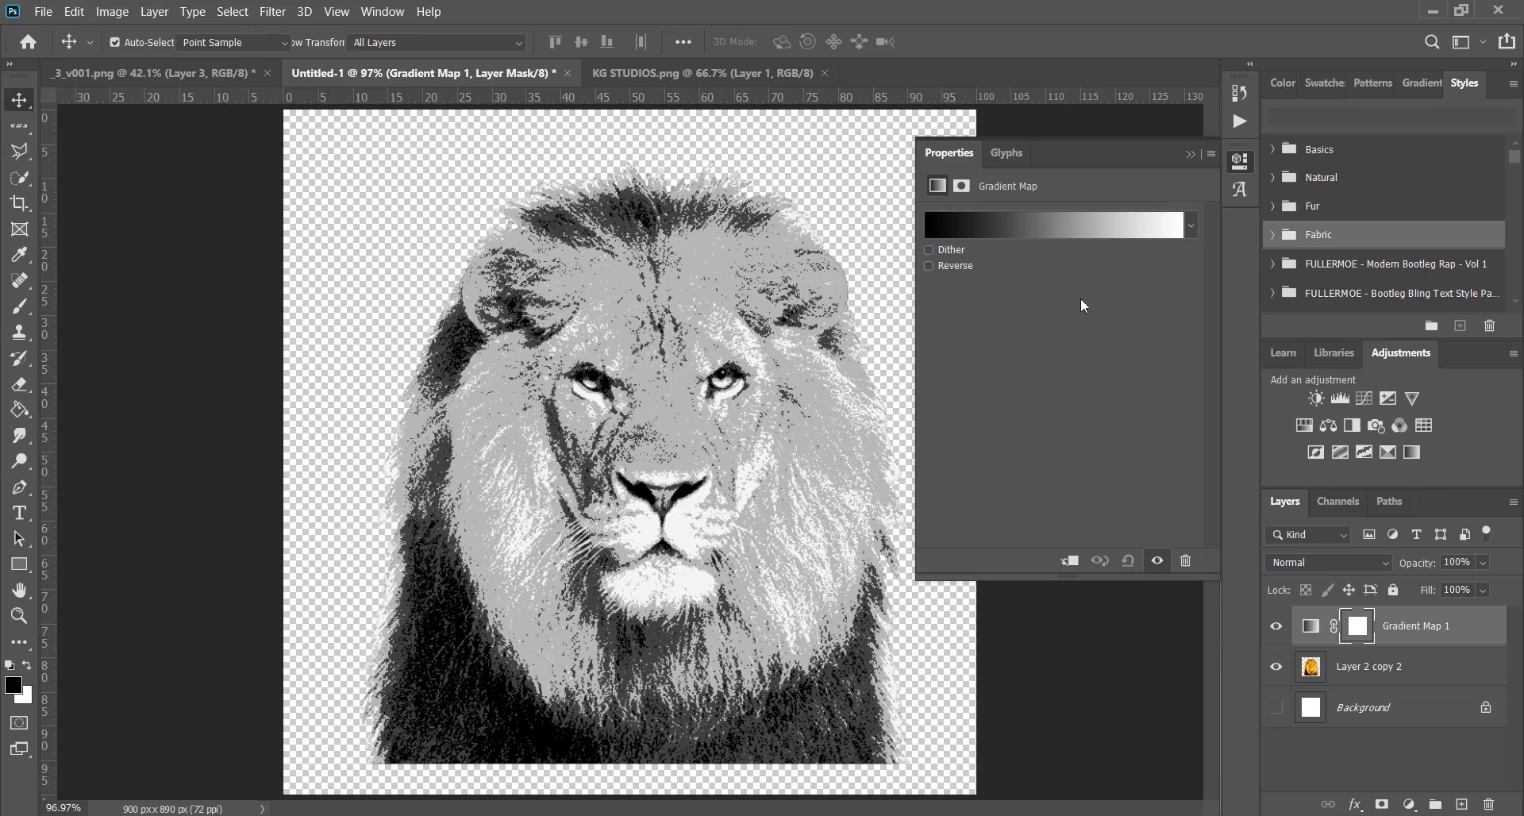
Step: Try several presets from the DERSIGN SYNDROME GRADIENT MAP PACK and apply the dark blue, red, orange and purple gradient to the Gradient Map
{"action": "left_click", "coordinate": [1053, 225]}
{"action": "scroll", "coordinate": [236, 317], "scroll_direction": "down", "scroll_amount": 10}
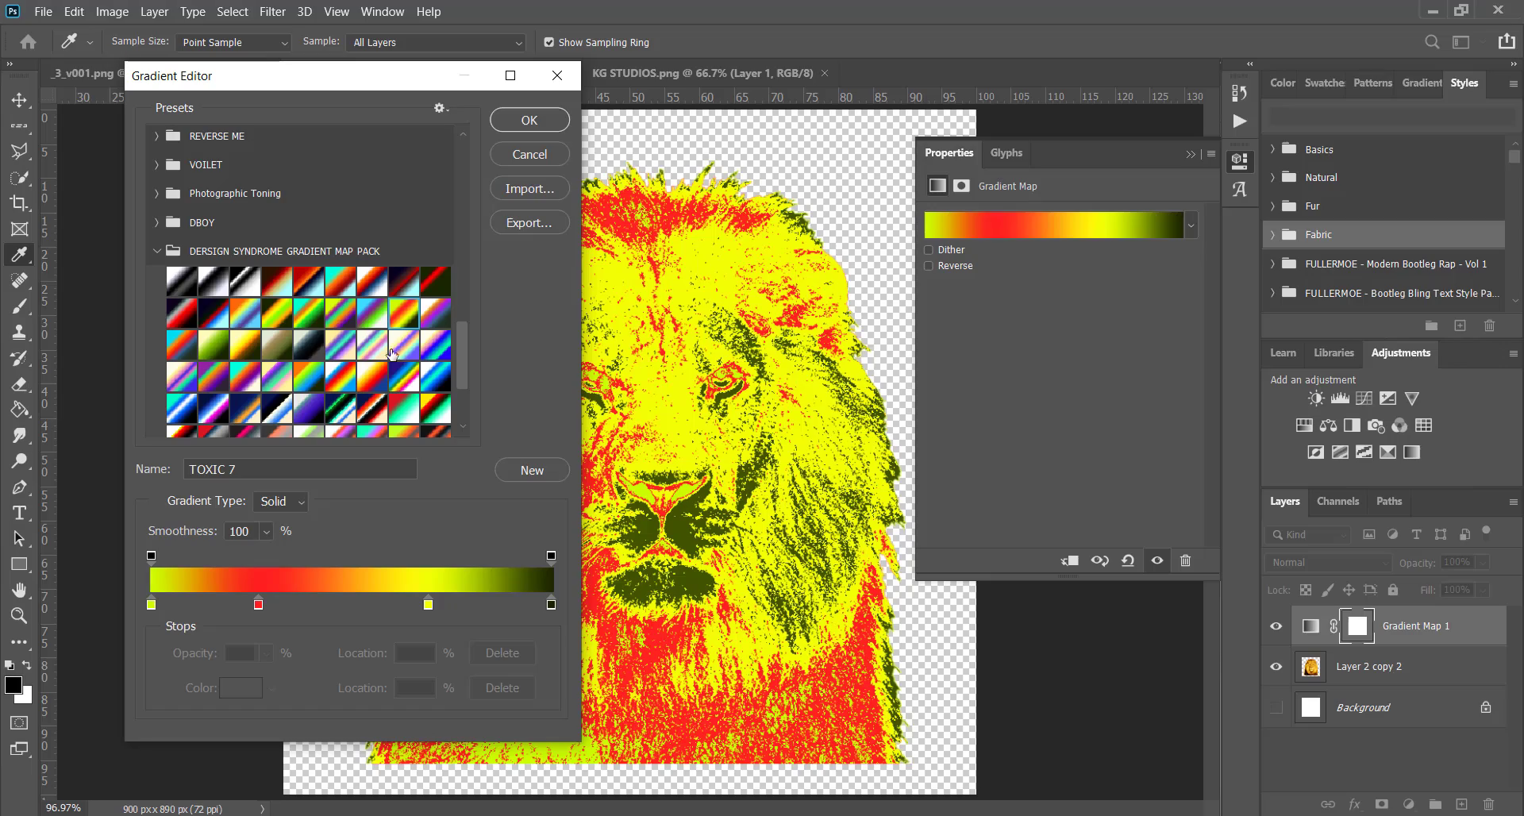
{"action": "left_click", "coordinate": [378, 349]}
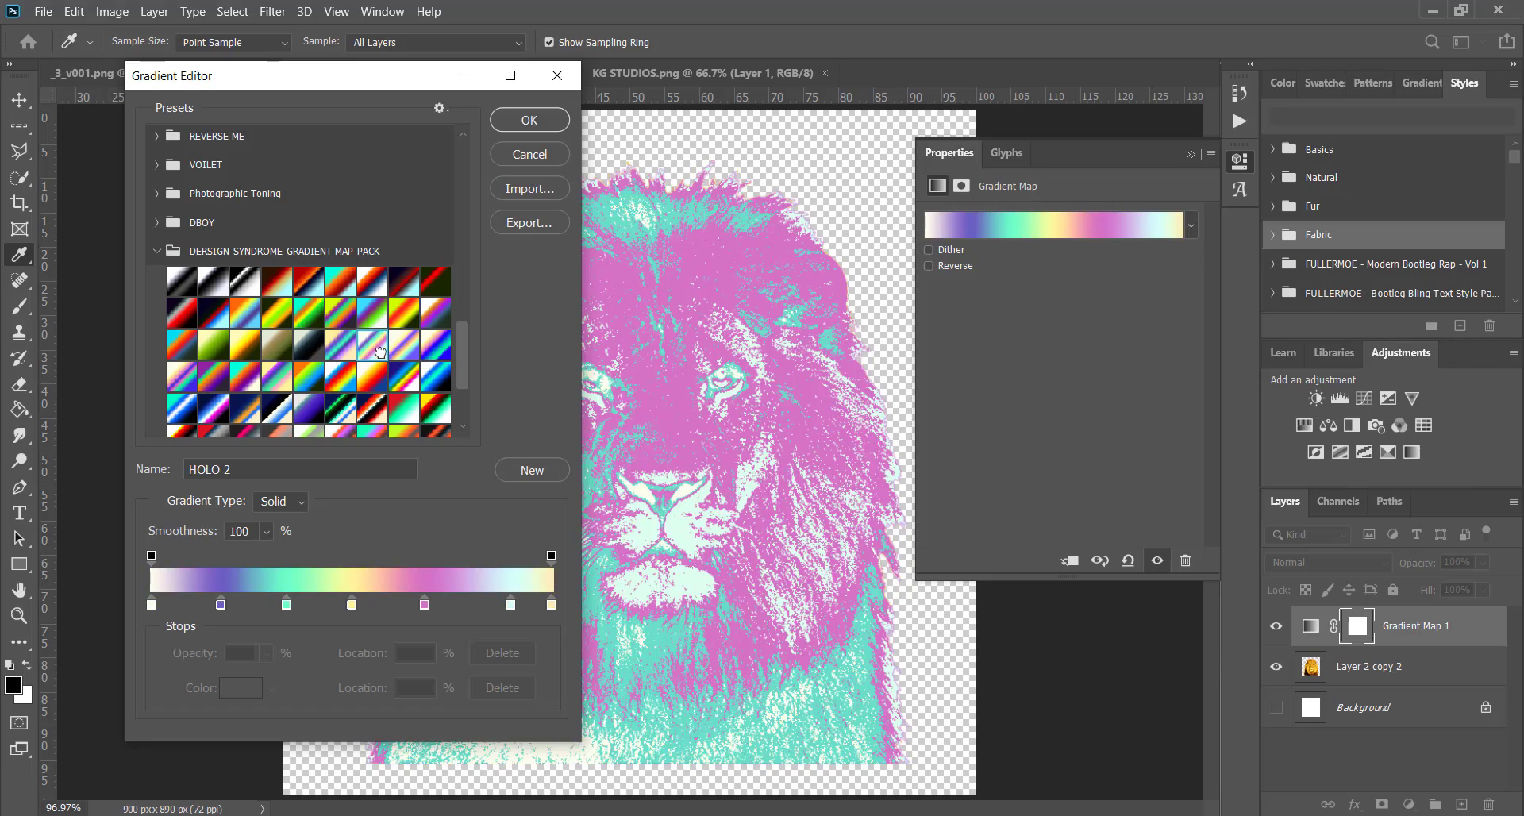
{"action": "left_click", "coordinate": [299, 387]}
{"action": "left_click", "coordinate": [237, 380]}
{"action": "left_click", "coordinate": [305, 414]}
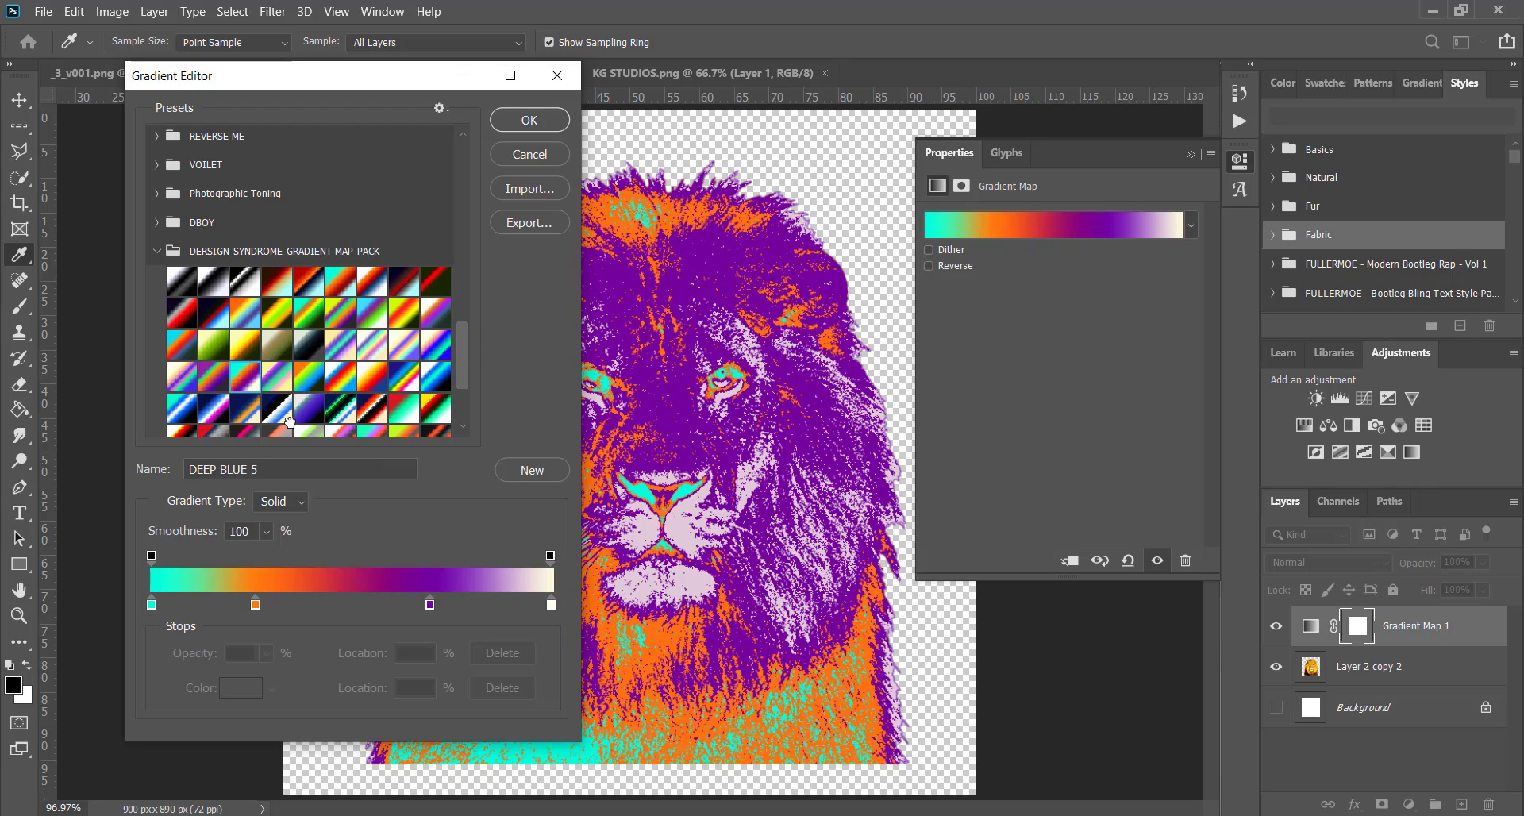
{"action": "left_click", "coordinate": [350, 411]}
{"action": "scroll", "coordinate": [349, 411], "scroll_direction": "down", "scroll_amount": 2}
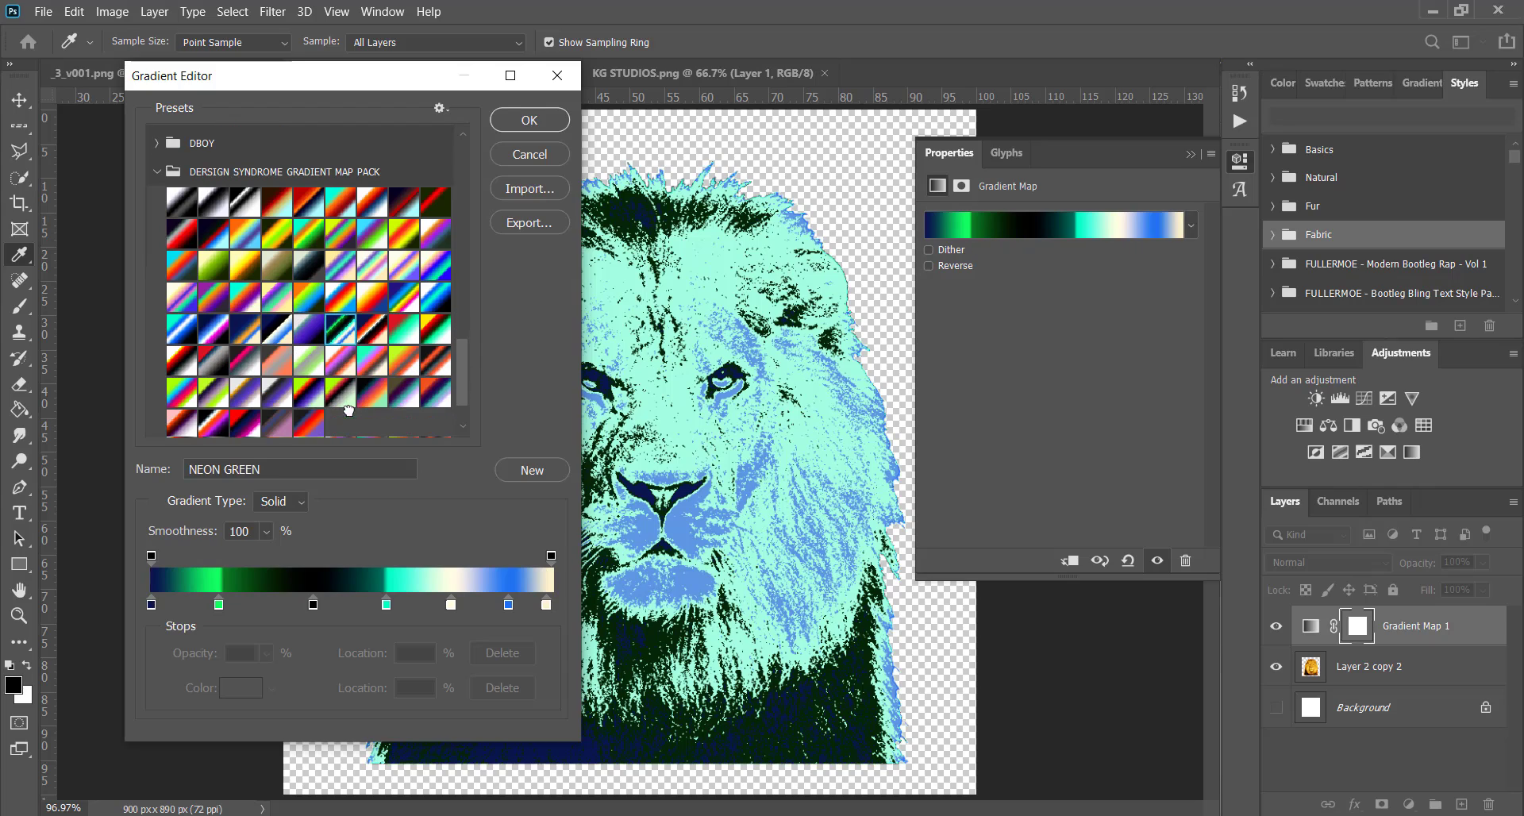
{"action": "left_click", "coordinate": [324, 406]}
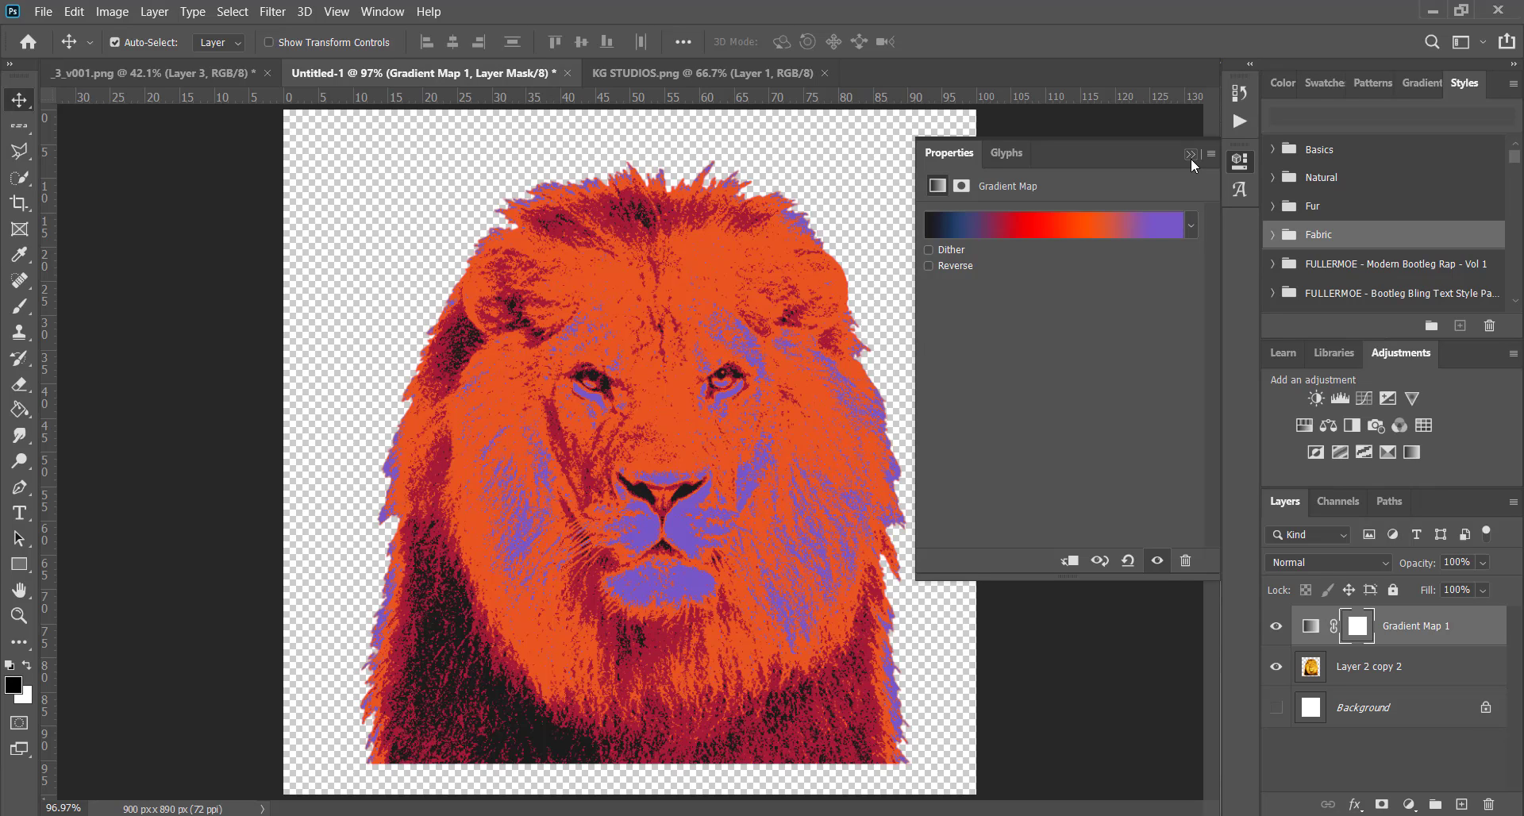
Step: Switch to the KG STUDIOS.png document and browse the FULLERMOE text style preset groups
{"action": "left_click", "coordinate": [202, 73]}
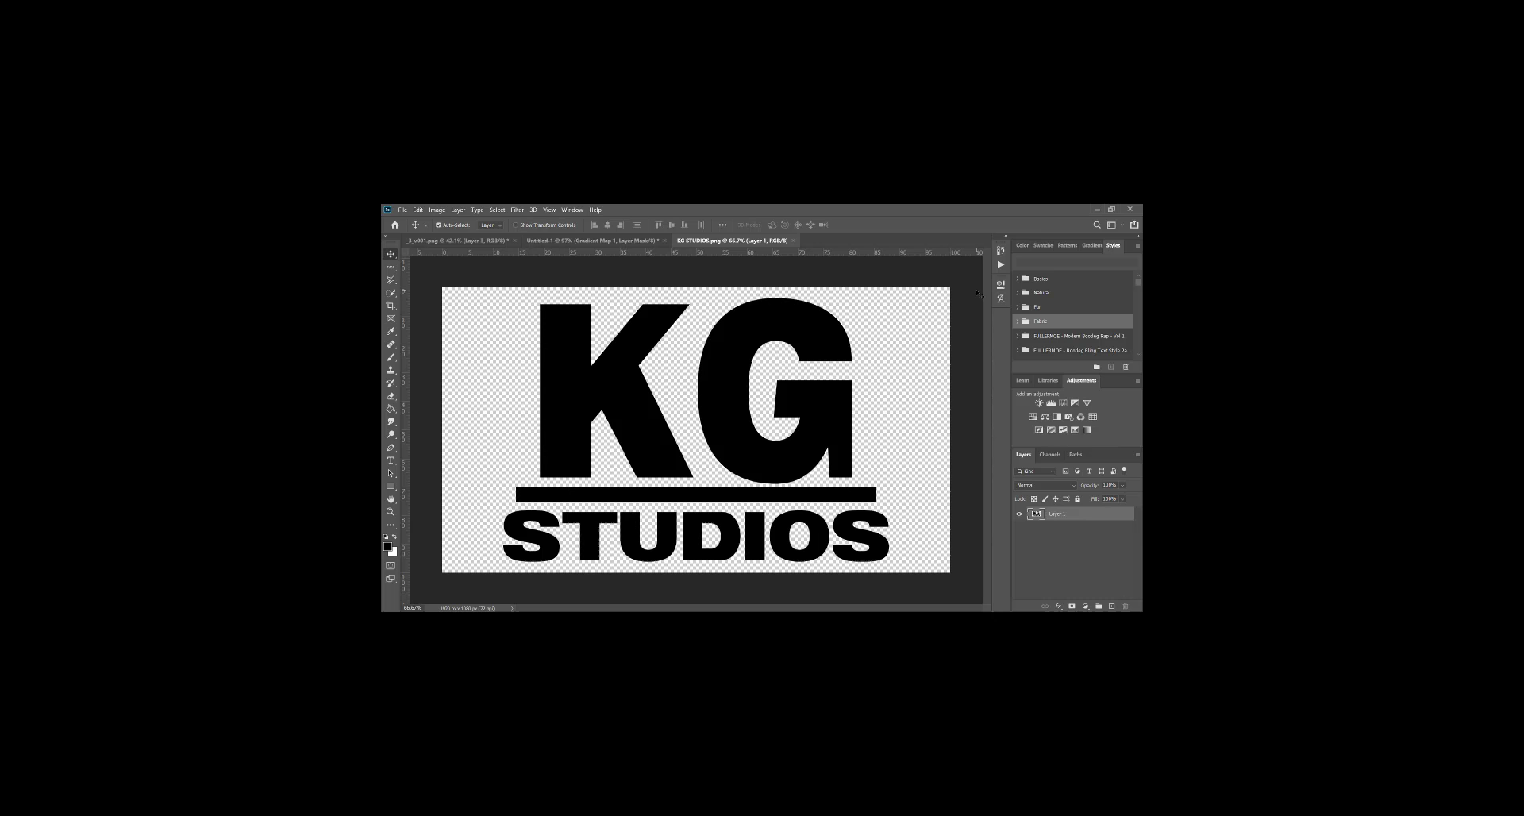
{"action": "scroll", "coordinate": [1057, 334], "scroll_direction": "down", "scroll_amount": 3}
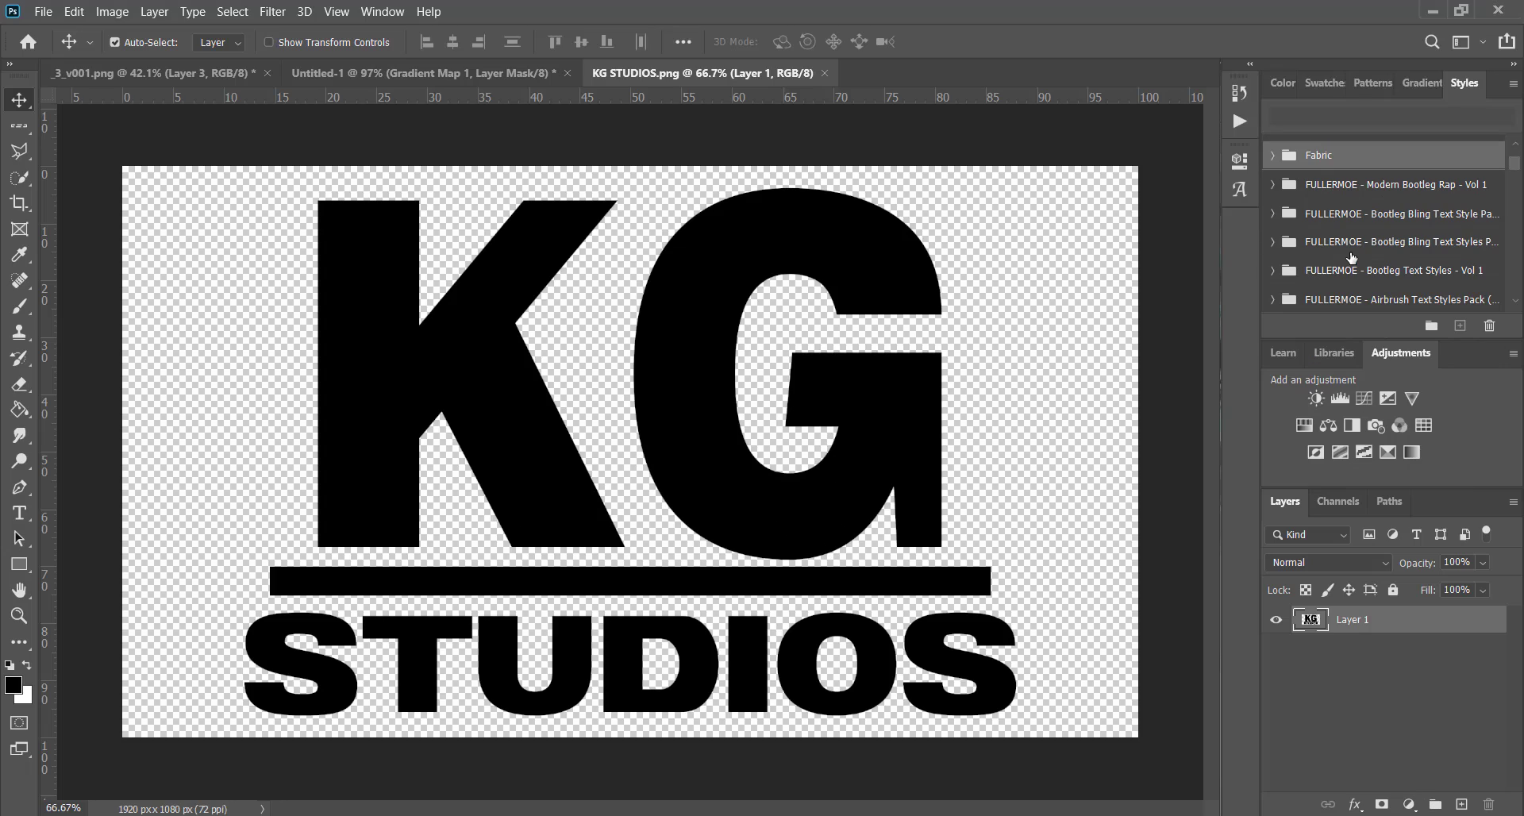
{"action": "left_click", "coordinate": [1061, 333]}
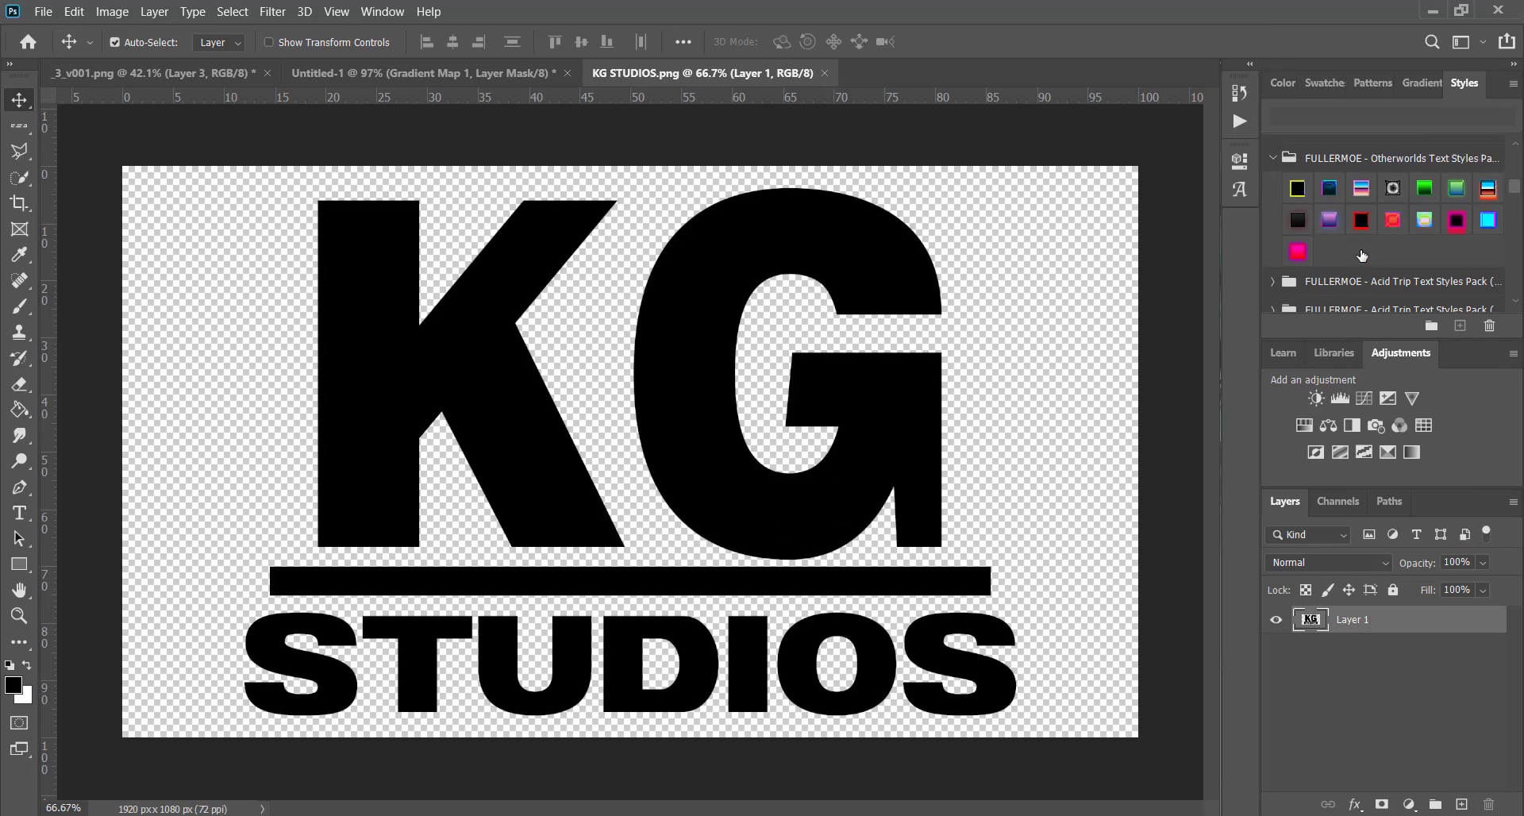
{"action": "scroll", "coordinate": [1362, 255], "scroll_direction": "up", "scroll_amount": 3}
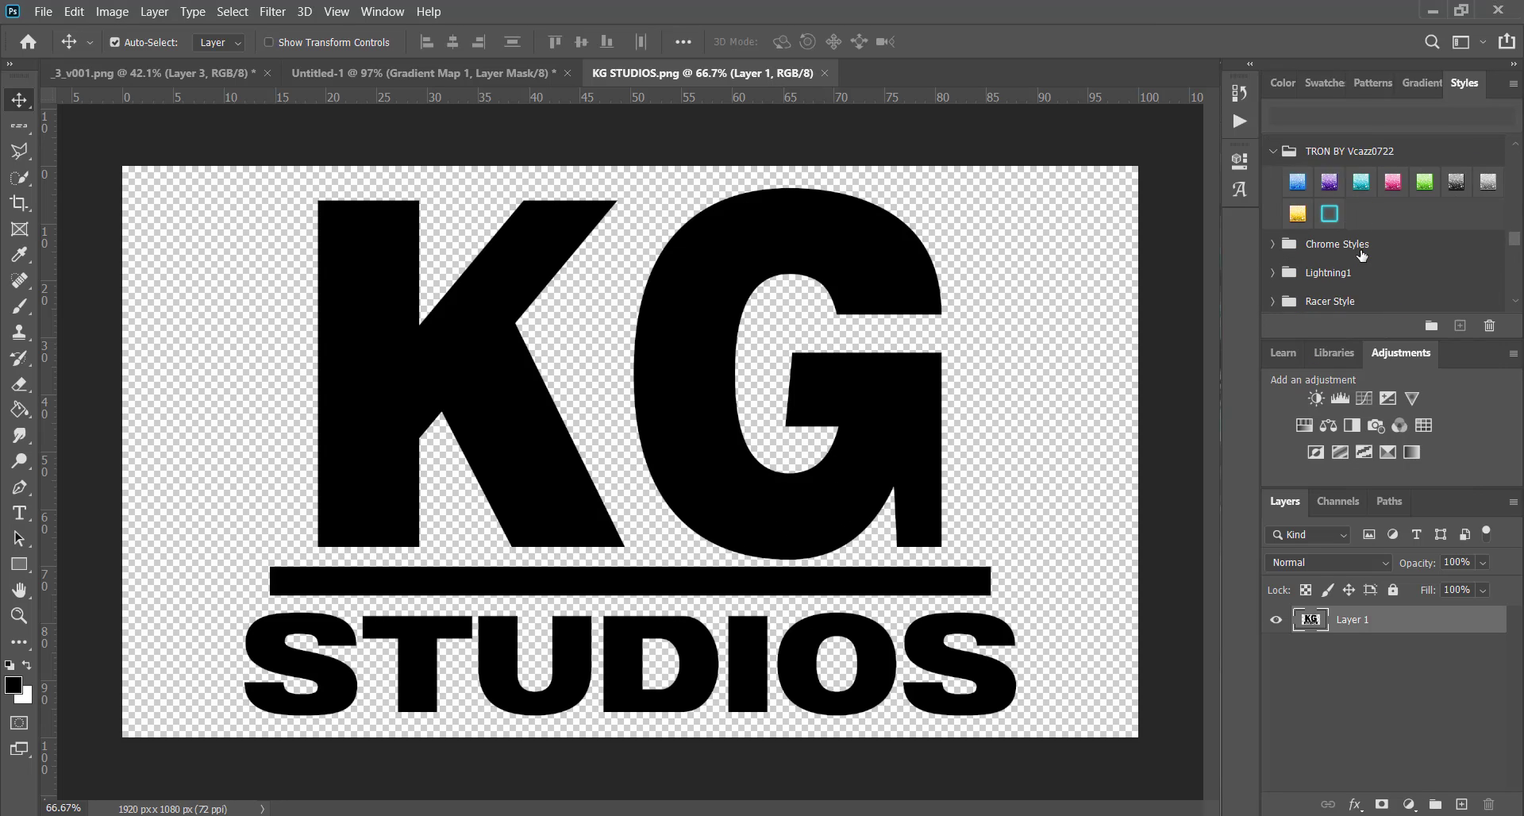
{"action": "scroll", "coordinate": [1361, 256], "scroll_direction": "down", "scroll_amount": 3}
Step: Try 90s Pro Wrestling and Future Chrome presets on the logo's Layer 1 and apply a cyan style with purple and red edges
{"action": "double_click", "coordinate": [1433, 637]}
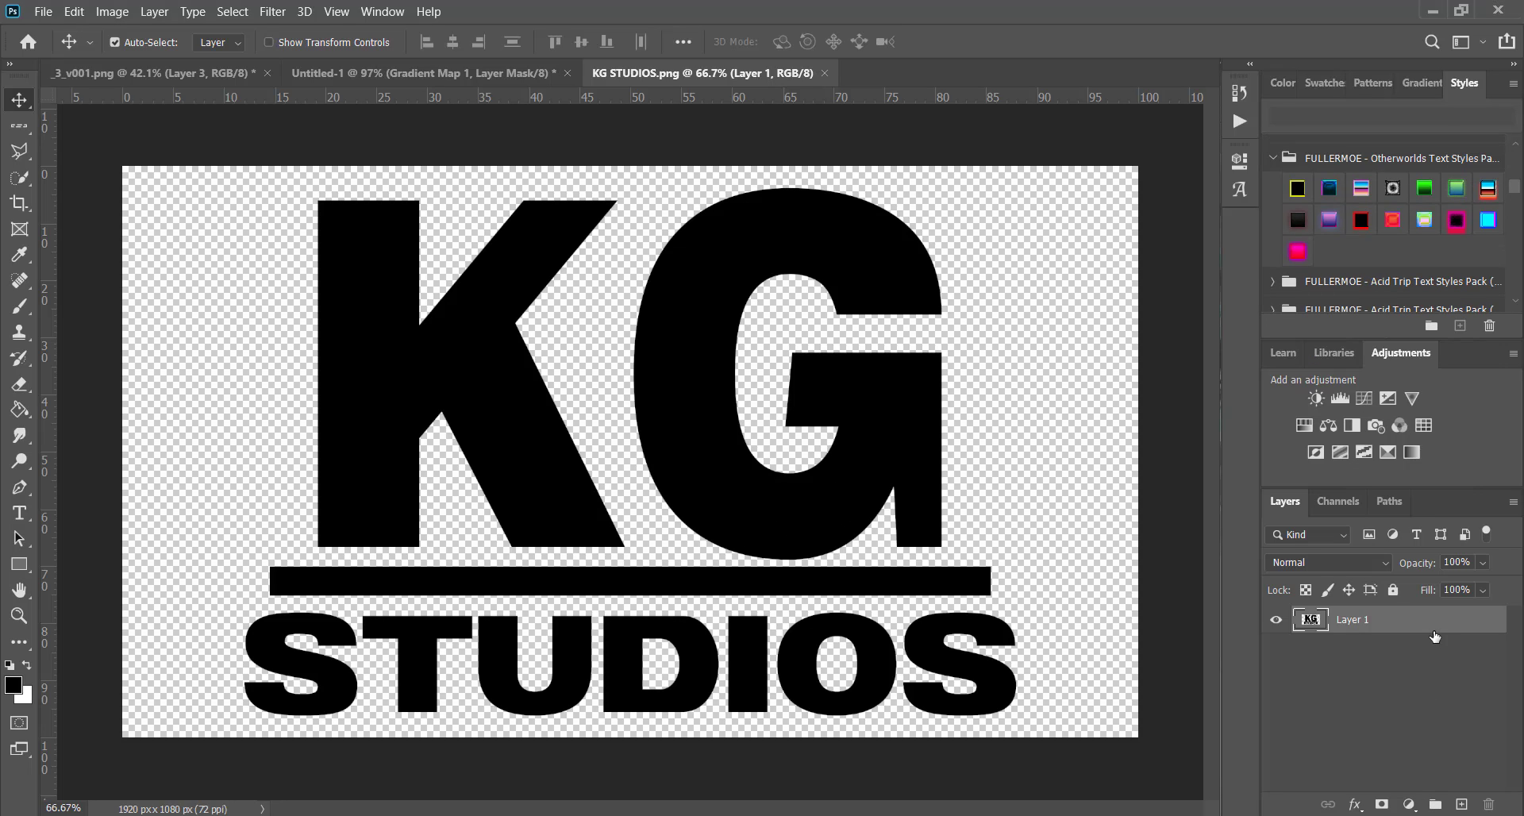
{"action": "scroll", "coordinate": [1104, 347], "scroll_direction": "down", "scroll_amount": 4}
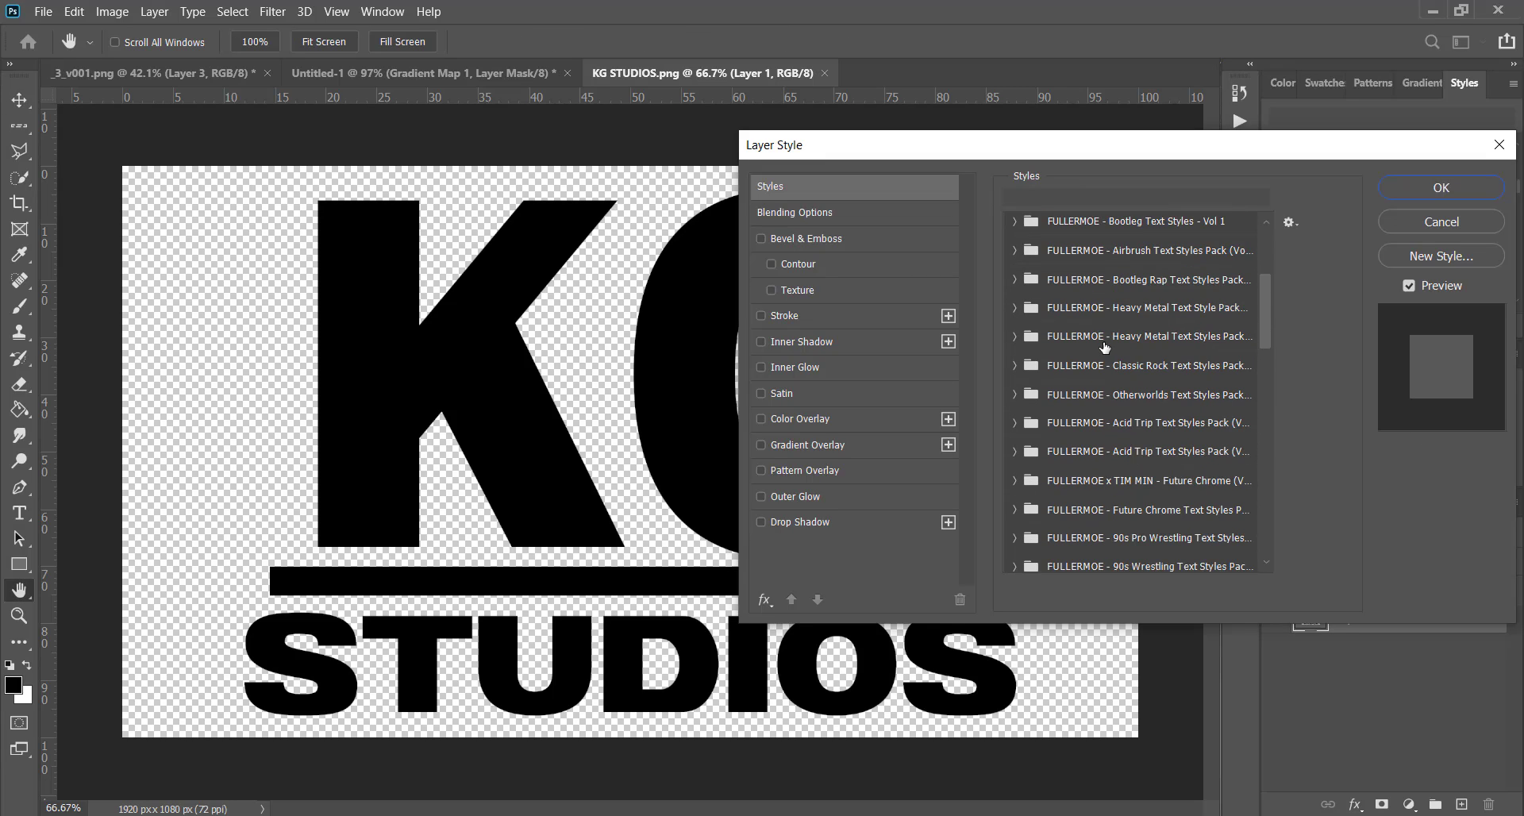
{"action": "left_click", "coordinate": [1014, 364]}
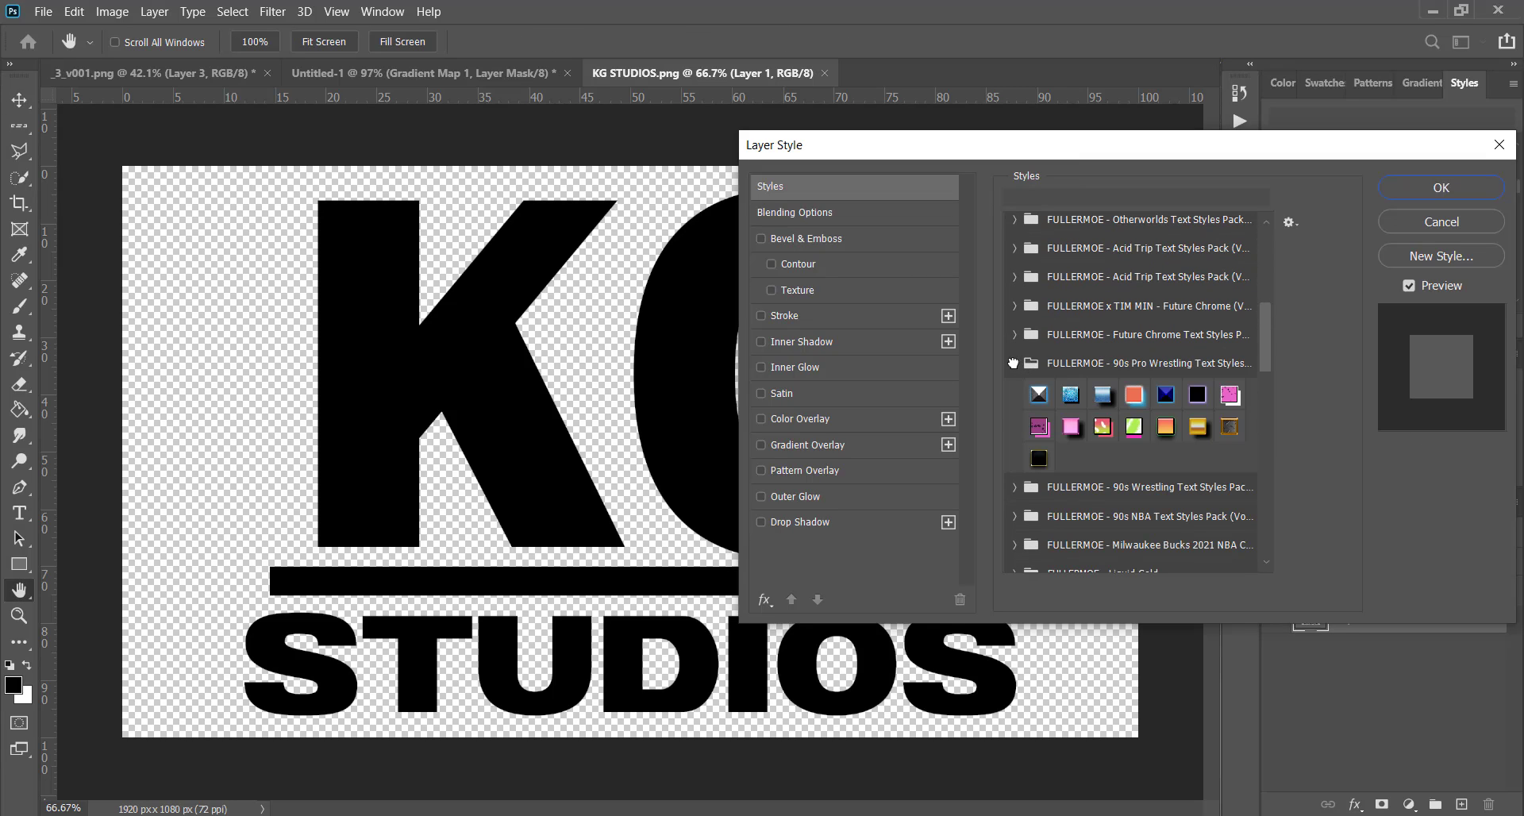
{"action": "left_click", "coordinate": [1039, 394]}
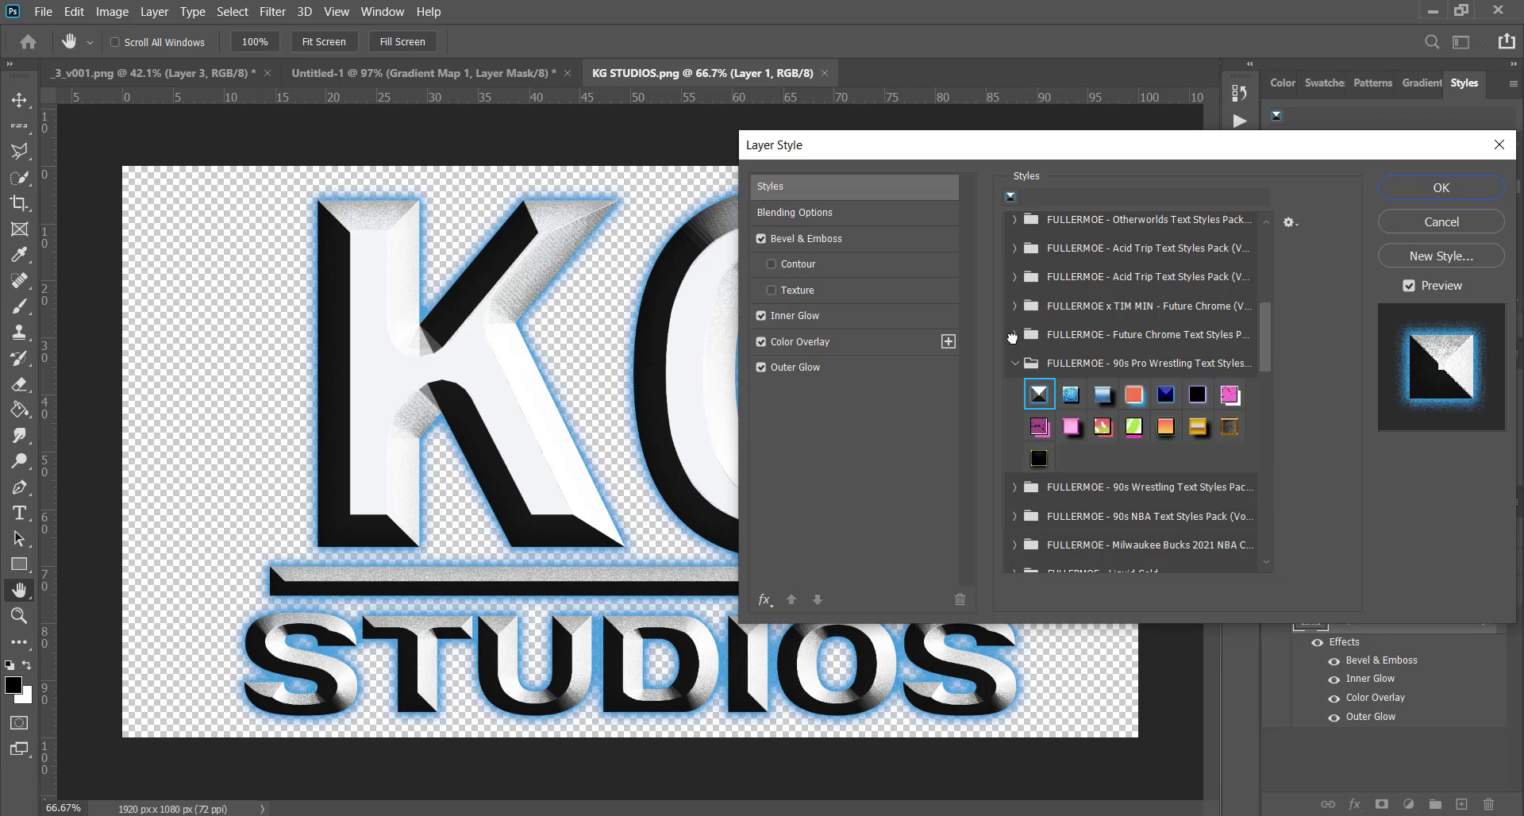
{"action": "left_click", "coordinate": [1014, 335]}
{"action": "left_click", "coordinate": [1039, 367]}
{"action": "left_click", "coordinate": [1016, 458]}
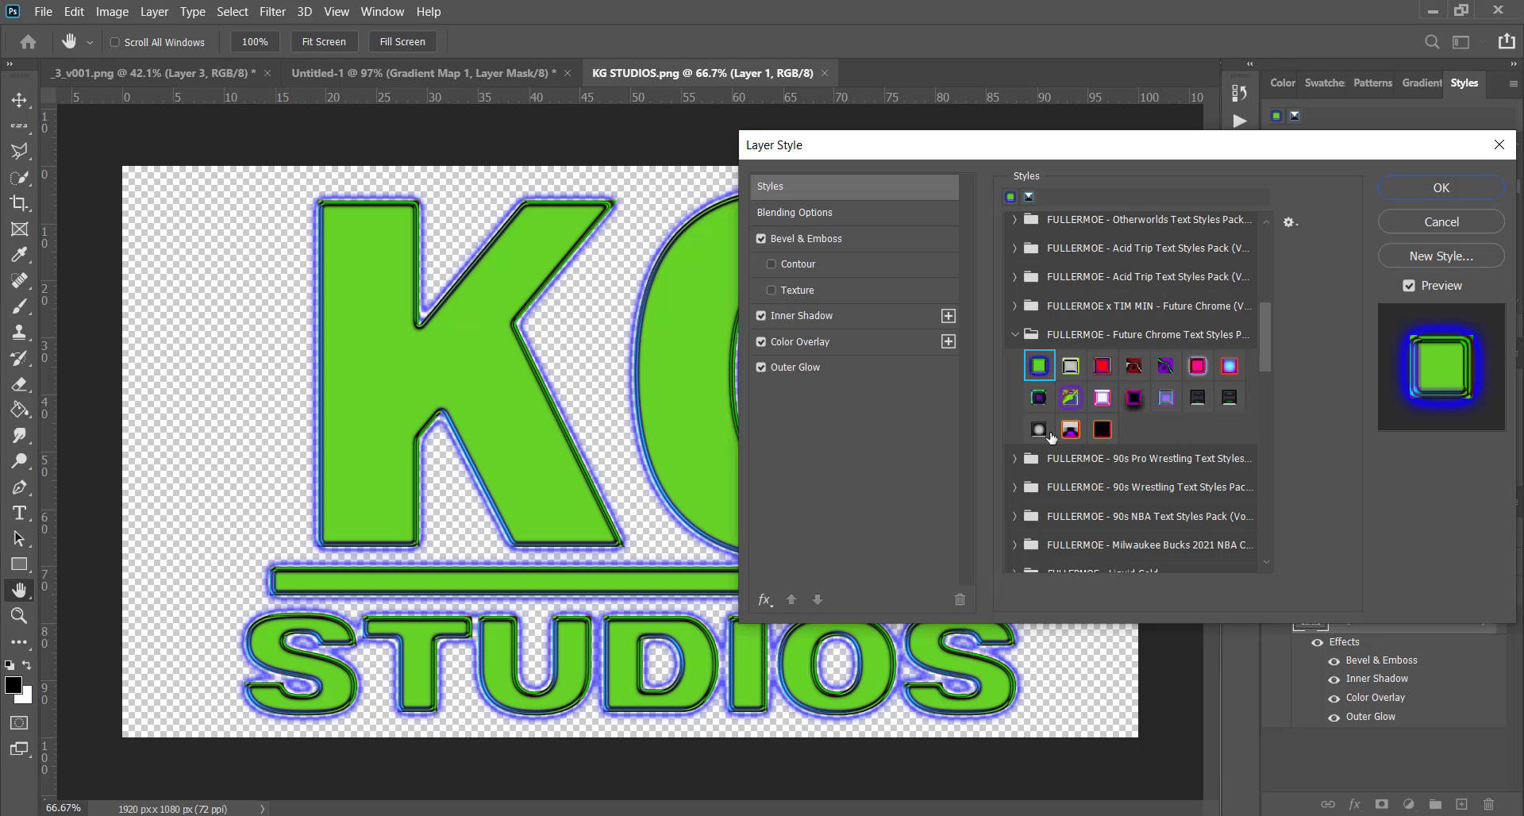
{"action": "left_click", "coordinate": [1070, 429]}
{"action": "left_click", "coordinate": [1102, 429]}
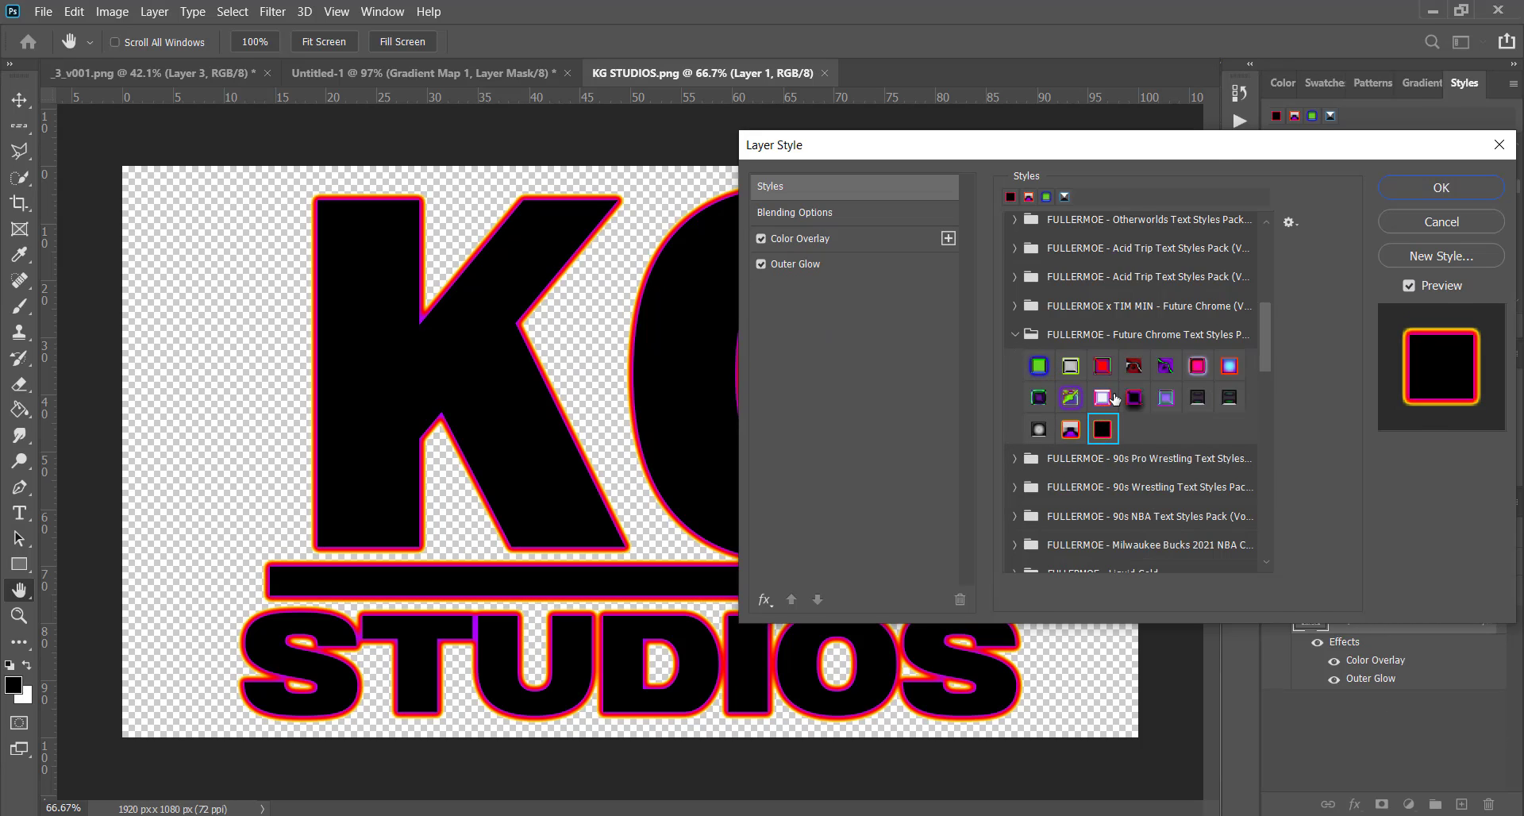
{"action": "key", "text": "Escape"}
Step: Rasterize the layer style of the logo's Layer 1 and run the 90s Skintones v.1 action on it
{"action": "right_click", "coordinate": [1400, 618]}
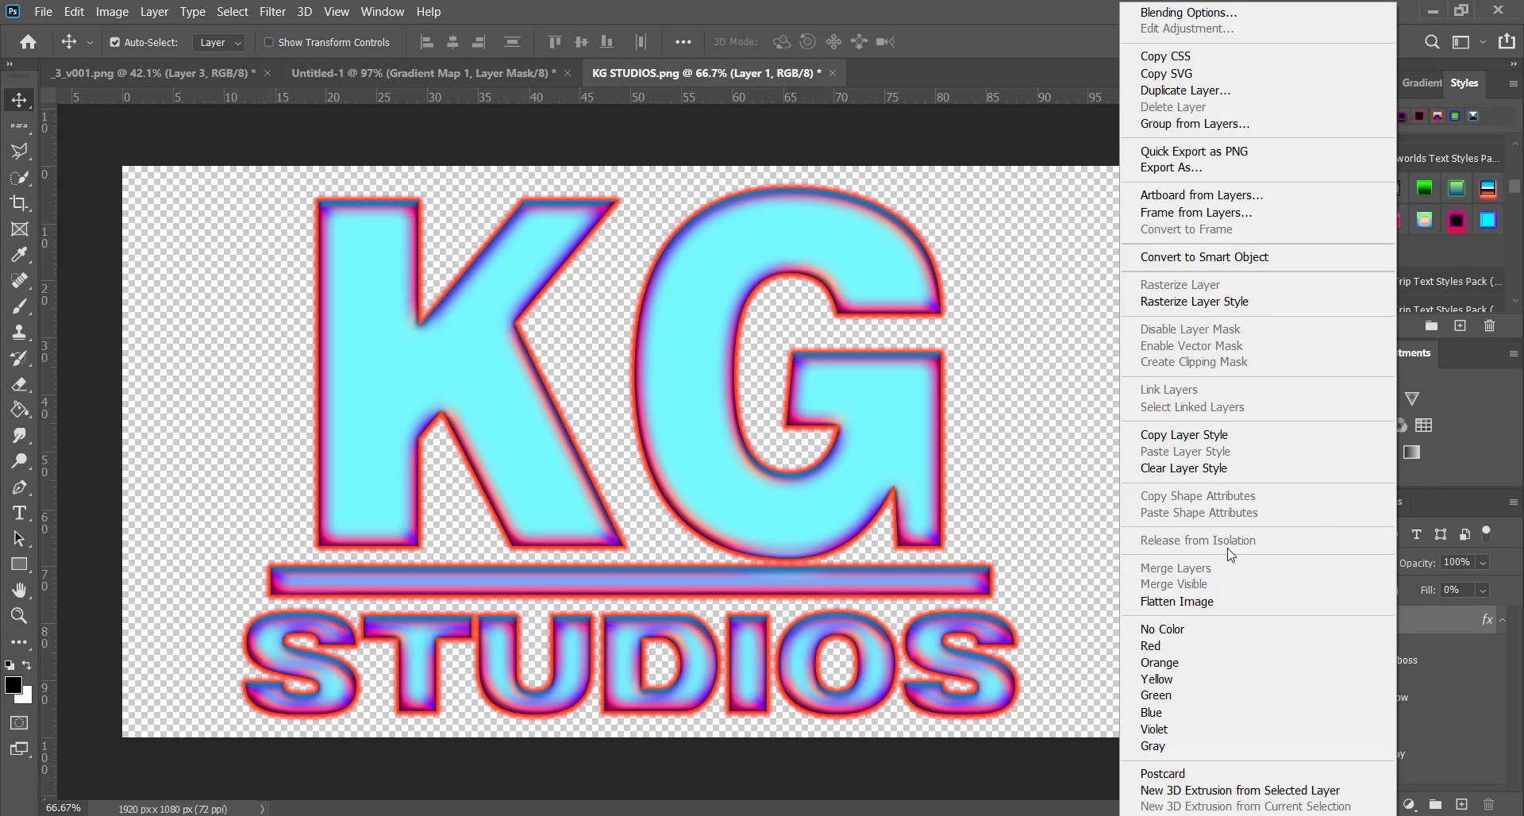
{"action": "left_click", "coordinate": [1180, 300]}
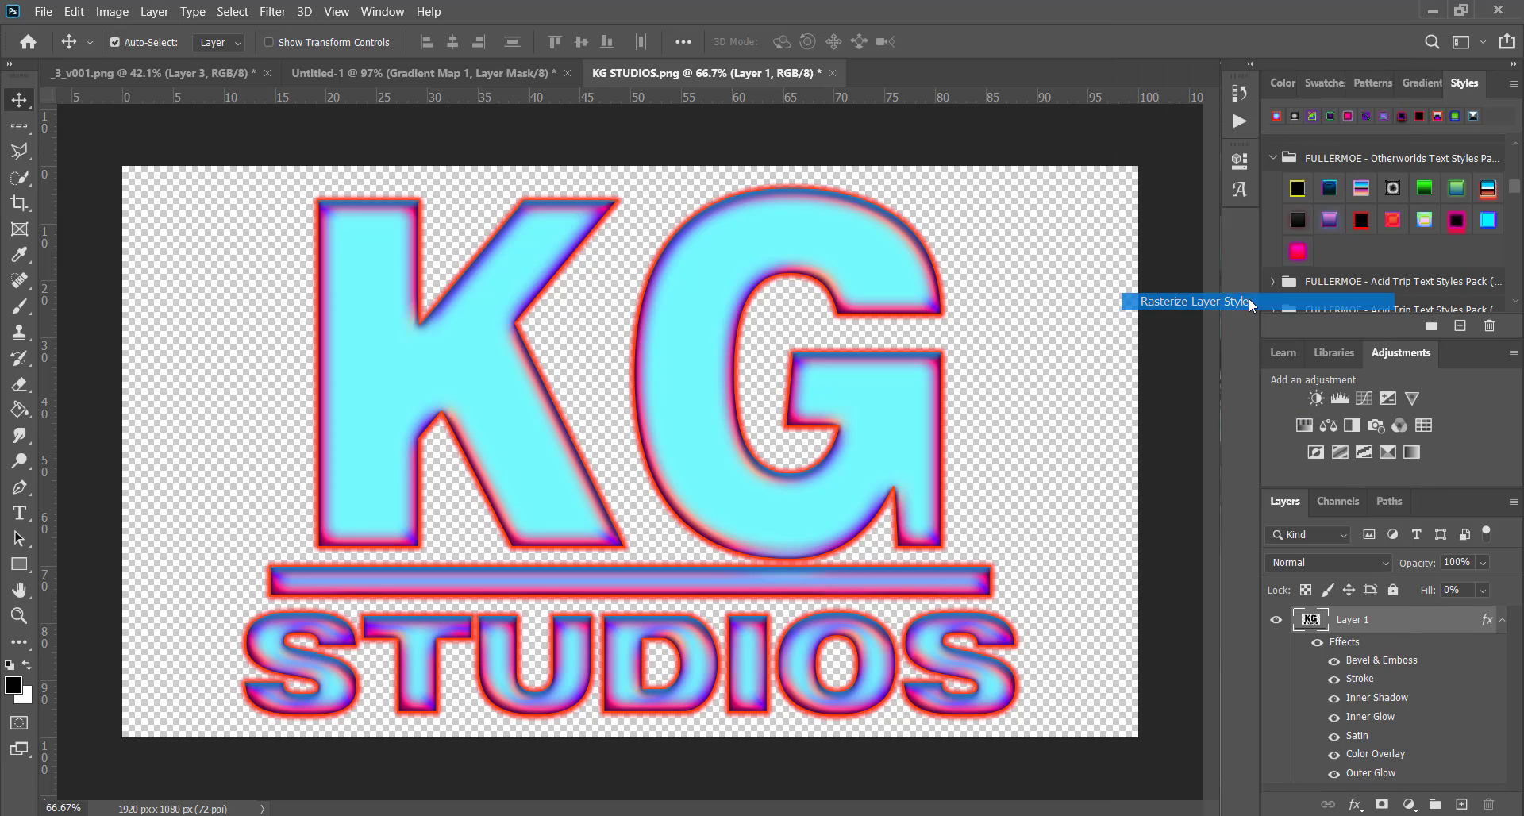
{"action": "left_click", "coordinate": [1238, 120]}
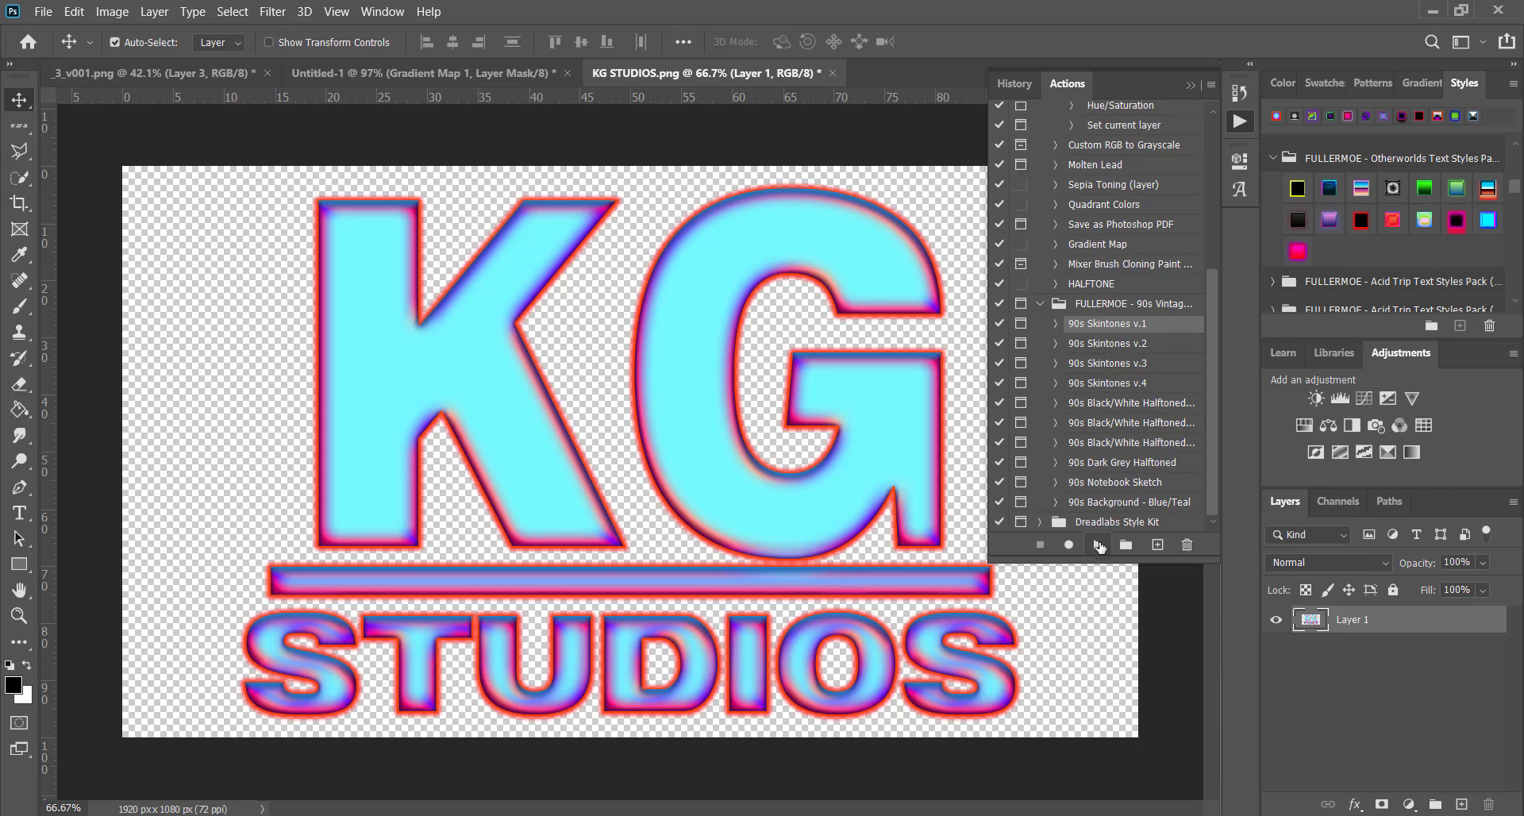
{"action": "left_click", "coordinate": [1097, 545]}
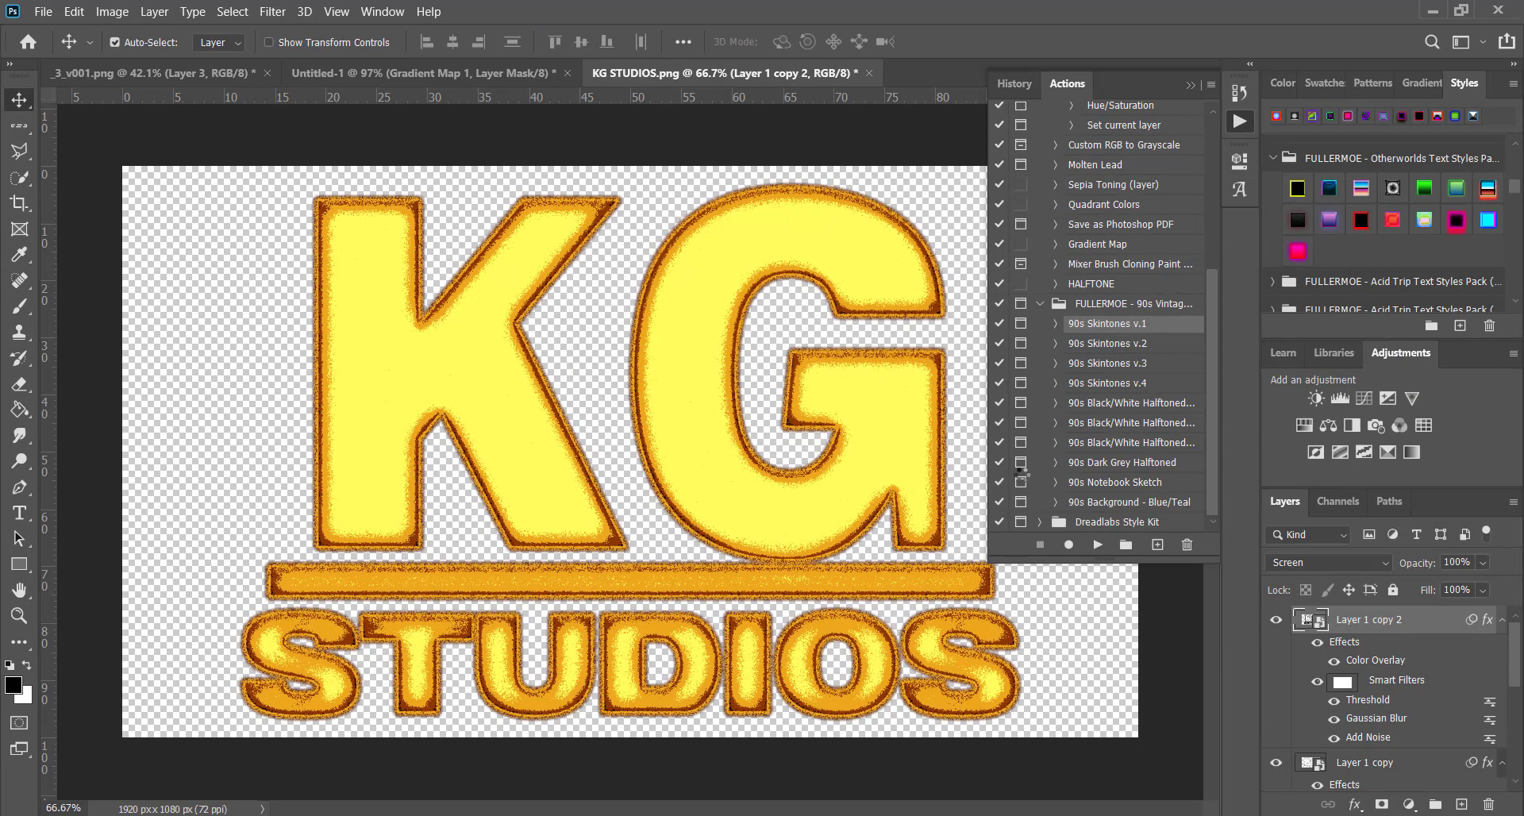
Step: Hide and show Layer 1 copy 2 and Layer 1 in turn to examine each layer's contribution to the logo effect
{"action": "left_click", "coordinate": [1276, 619]}
{"action": "left_click", "coordinate": [1276, 619]}
{"action": "scroll", "coordinate": [1276, 650], "scroll_direction": "down", "scroll_amount": 3}
{"action": "left_click", "coordinate": [1276, 663]}
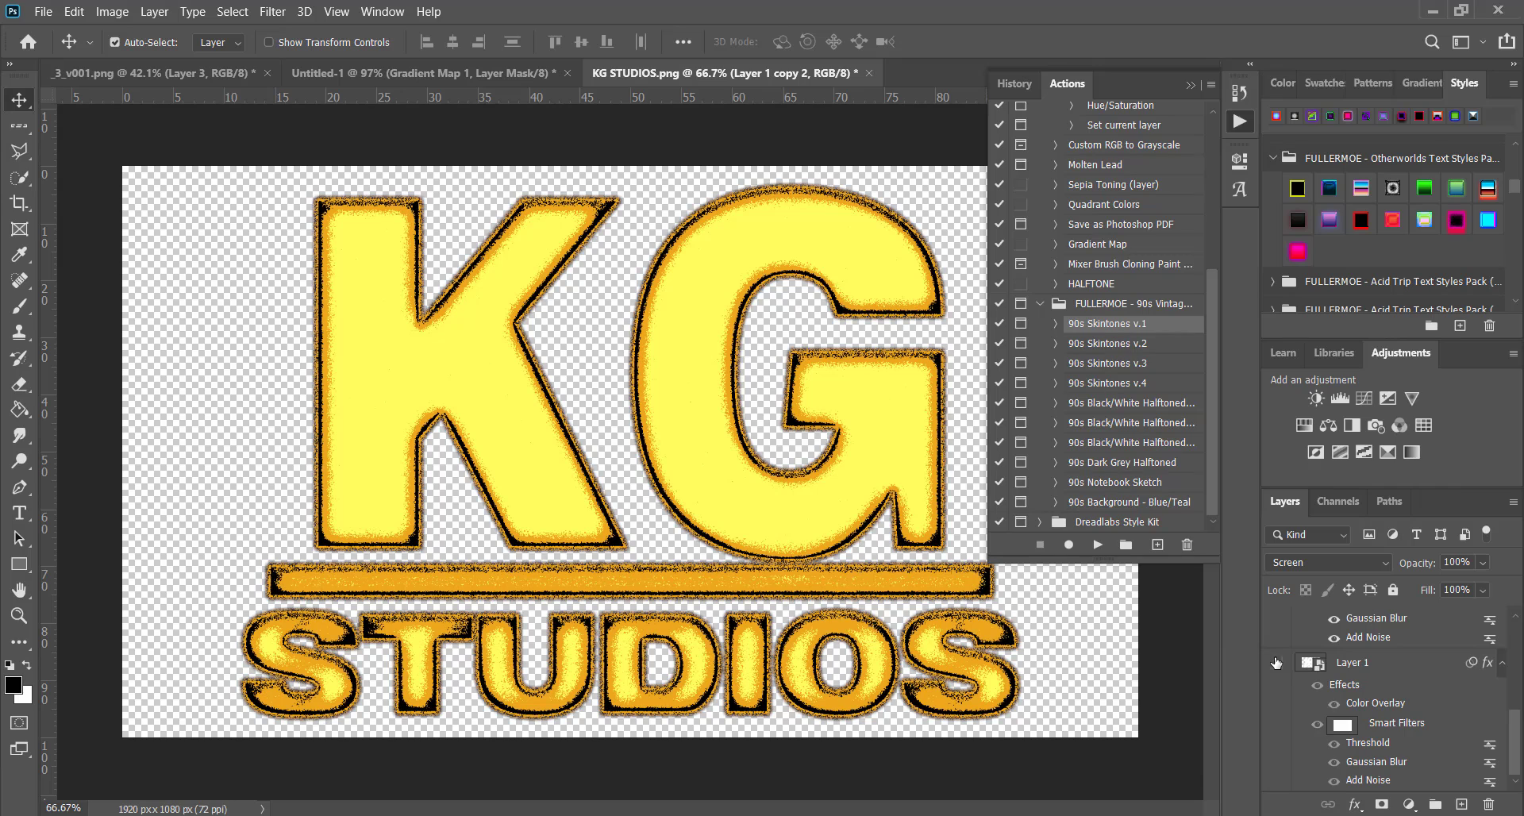
{"action": "left_click", "coordinate": [1276, 662]}
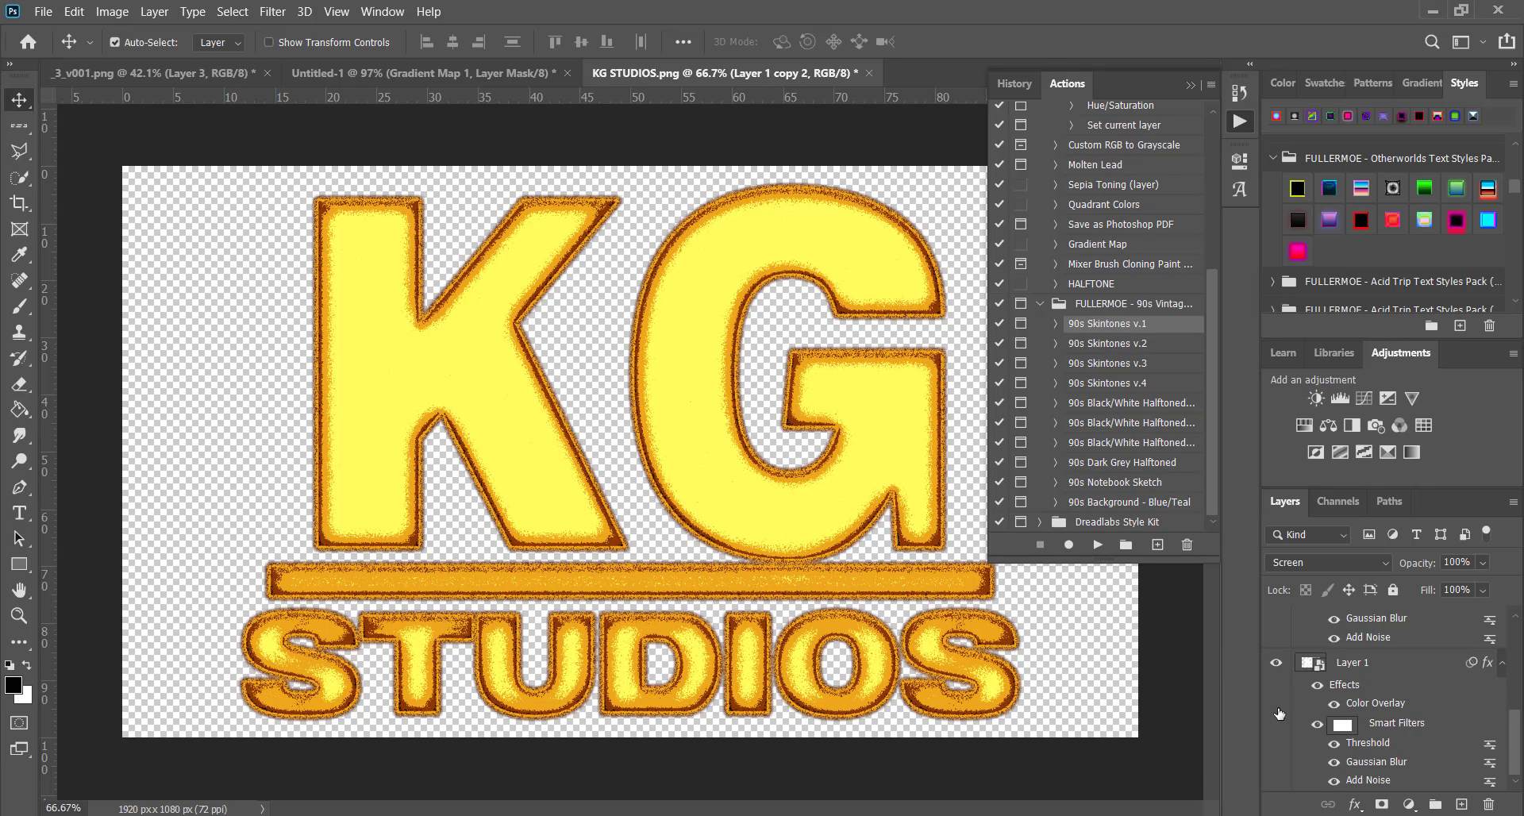
{"action": "scroll", "coordinate": [1279, 712], "scroll_direction": "up", "scroll_amount": 5}
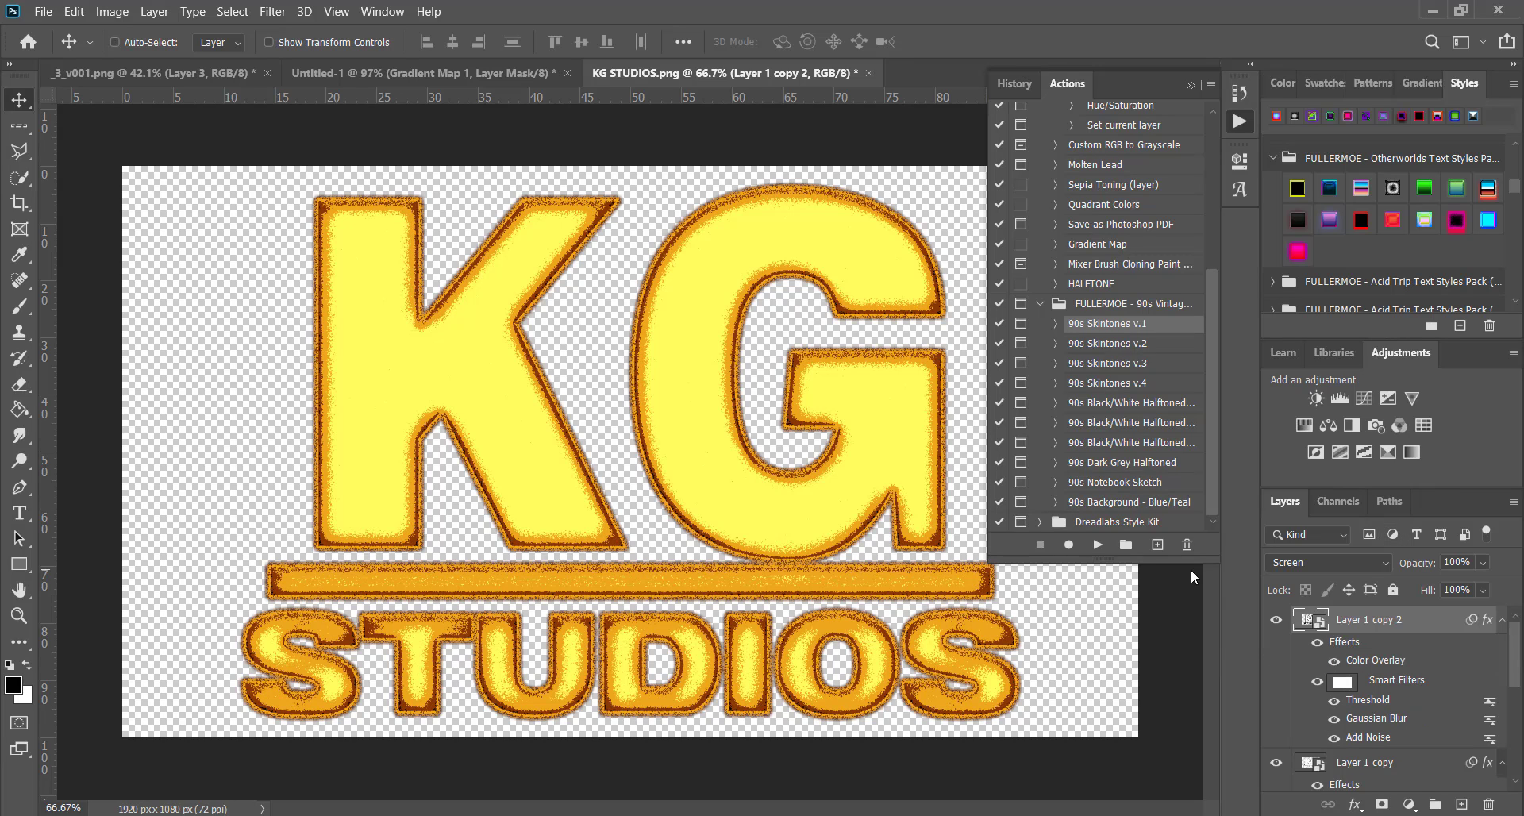
Step: Undo the skintone action and the layer style rasterization on the logo
{"action": "key", "text": "ctrl+alt+z"}
{"action": "key", "text": "ctrl+alt+z"}
{"action": "key", "text": "ctrl+alt+z"}
Step: Duplicate the styled logo layer and rasterize the layer style of Layer 1 copy
{"action": "left_click", "coordinate": [1428, 624]}
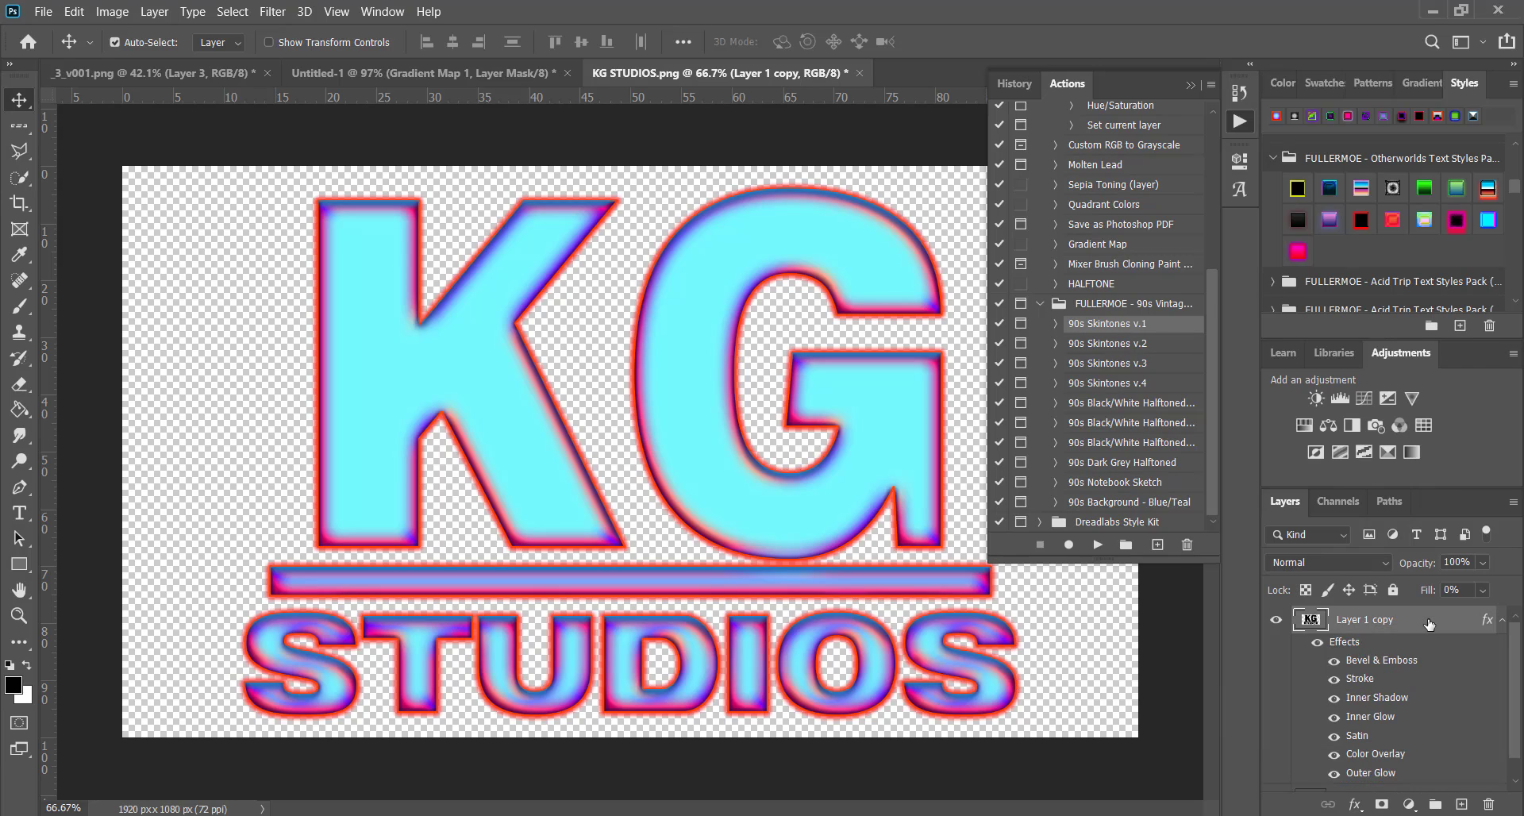
{"action": "right_click", "coordinate": [1428, 625]}
{"action": "left_click", "coordinate": [1258, 302]}
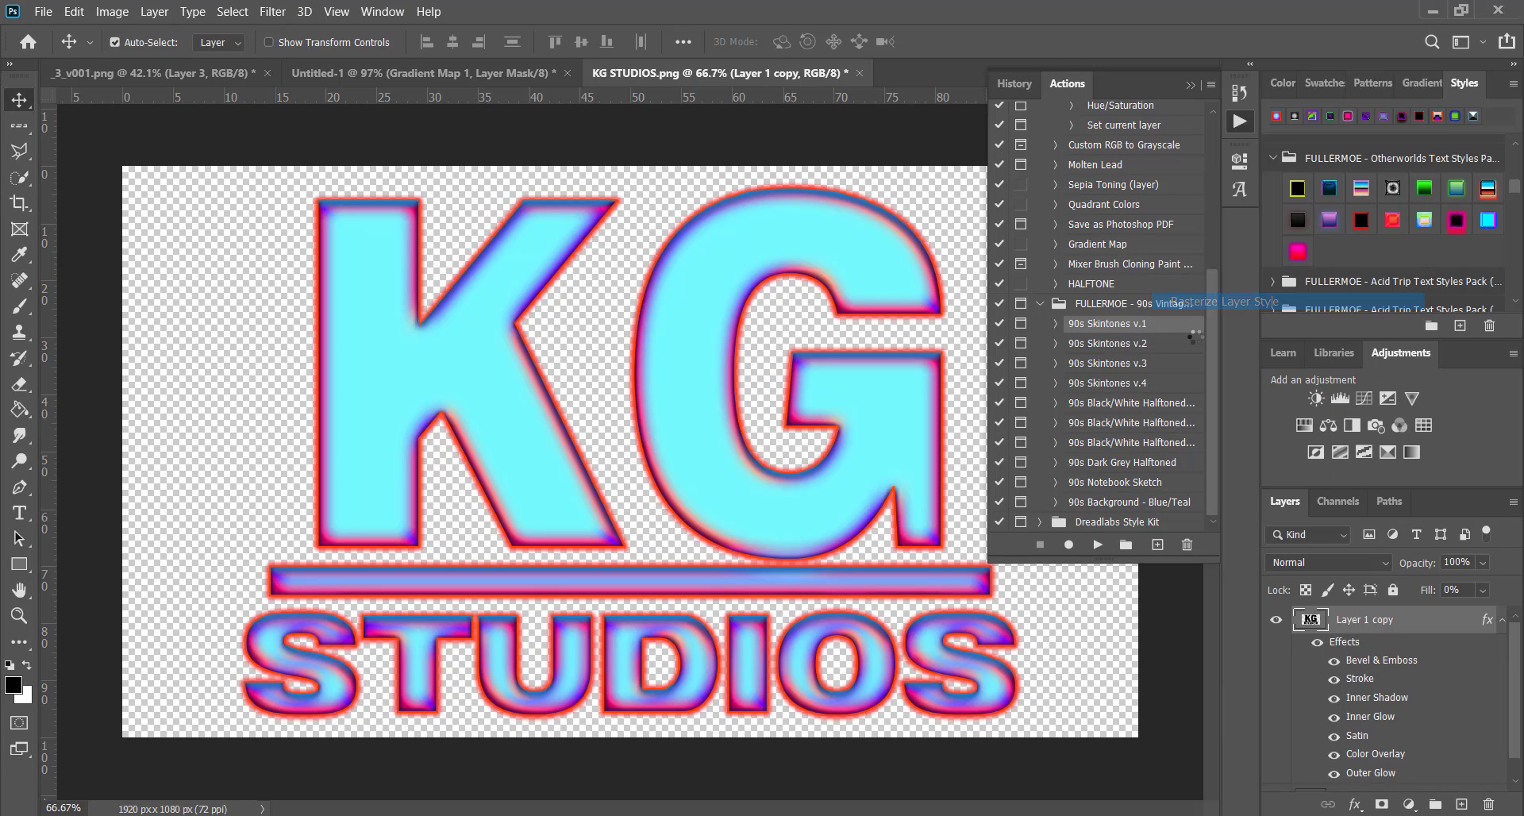
Step: Run the 90s Skintones v.2 action on the logo's Layer 1 copy, accepting threshold level 40 and the 100% Multiply color overlays
{"action": "left_click", "coordinate": [1140, 346]}
{"action": "left_click", "coordinate": [1098, 546]}
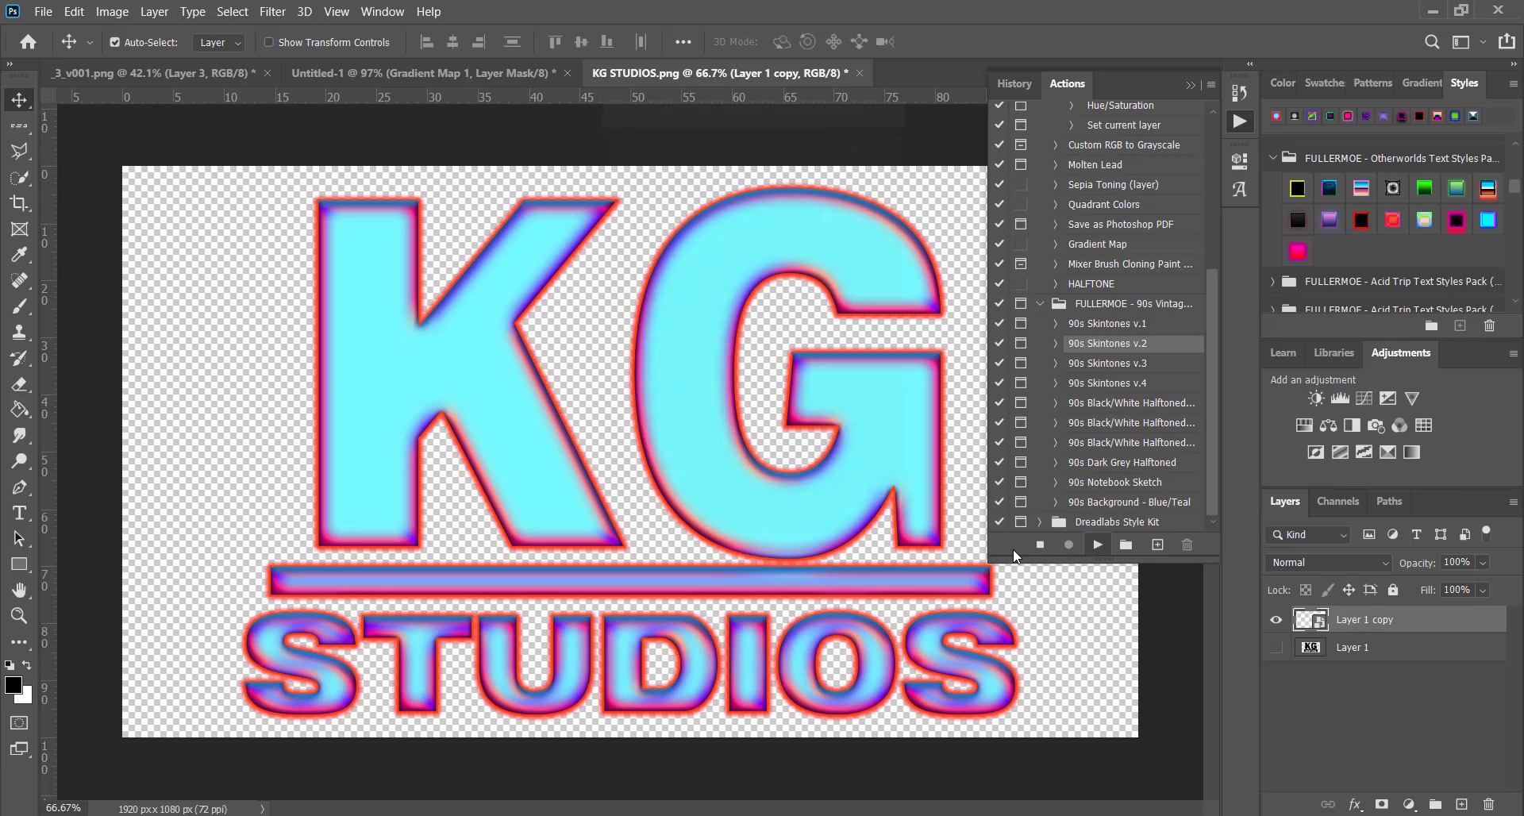
{"action": "key", "text": "Return"}
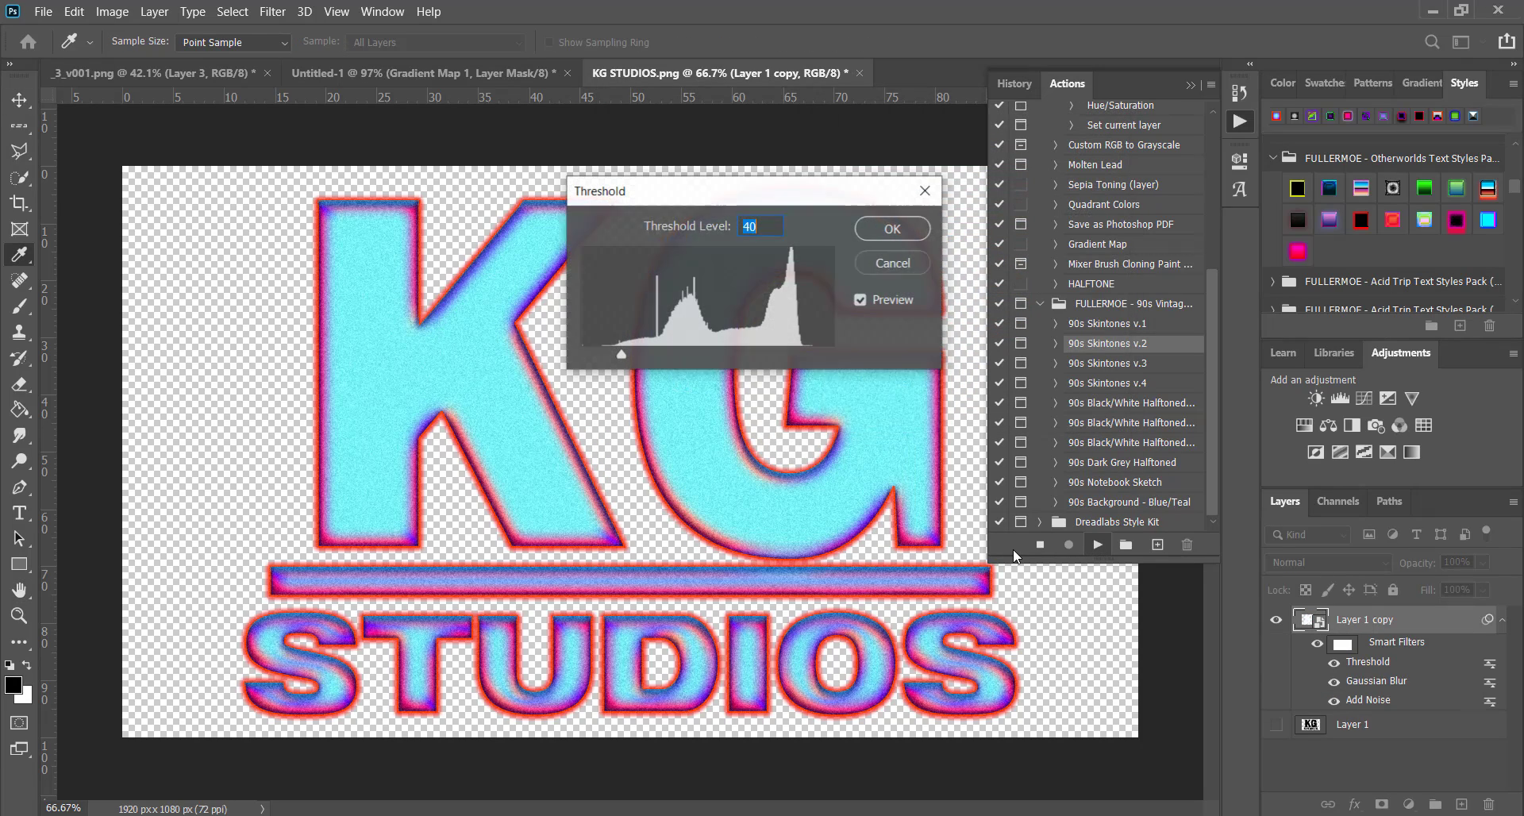
{"action": "key", "text": "Return"}
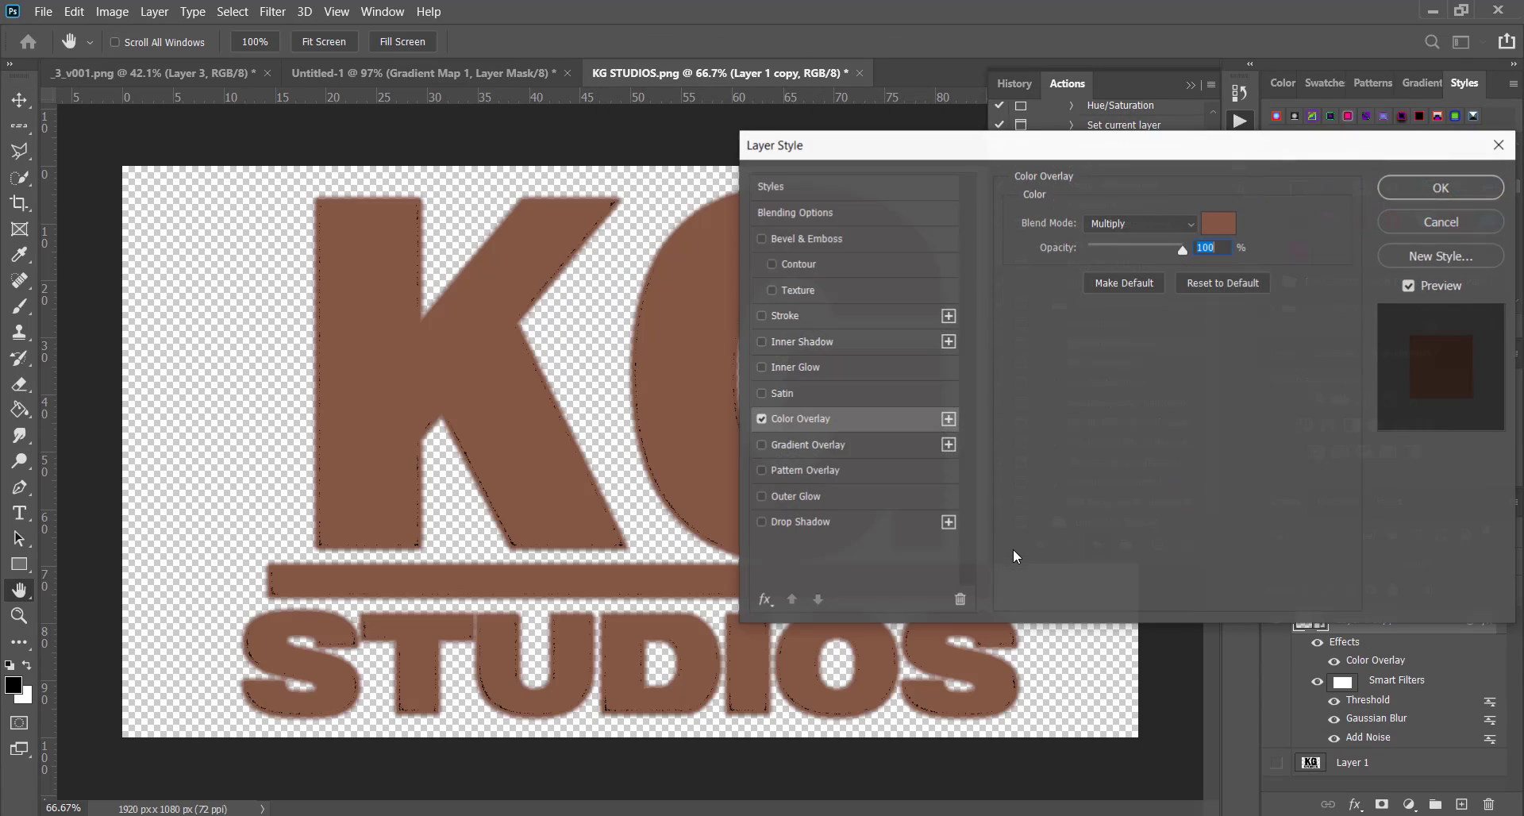
{"action": "key", "text": "Return"}
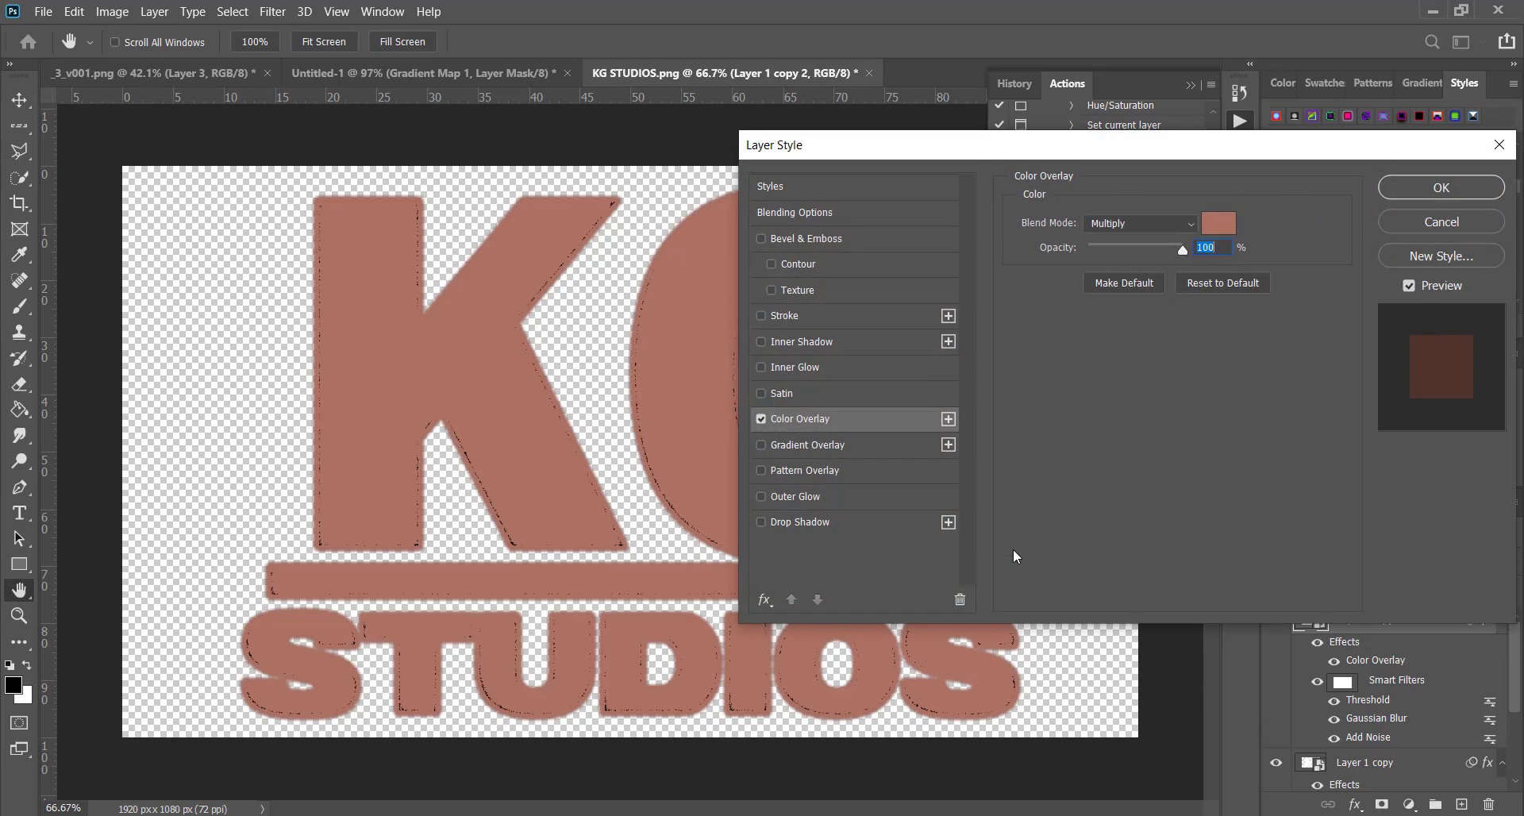
{"action": "key", "text": "Return"}
{"action": "key", "text": "Return"}
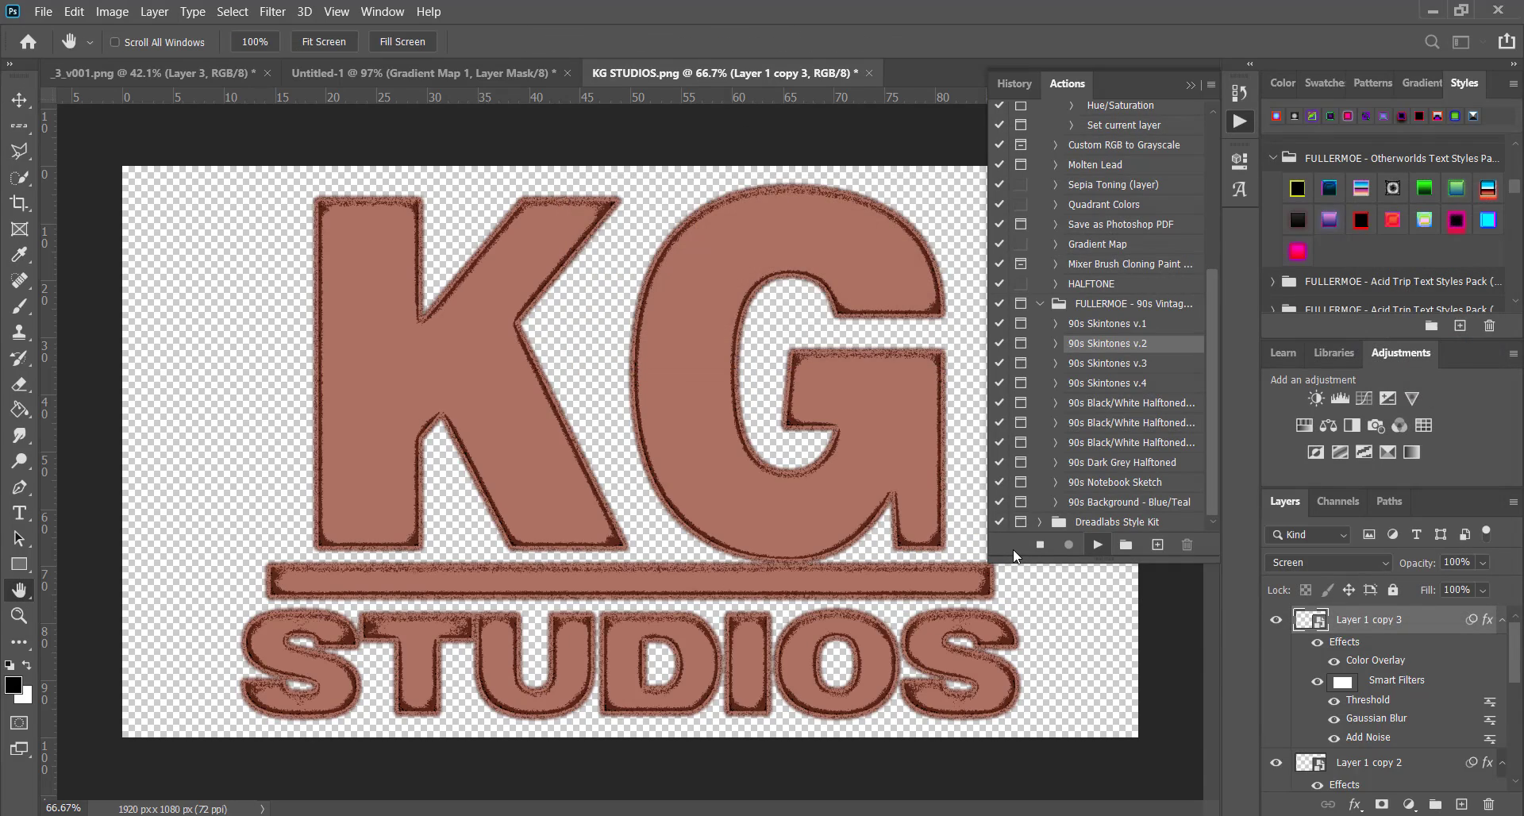
{"action": "key", "text": "Return"}
{"action": "key", "text": "Return"}
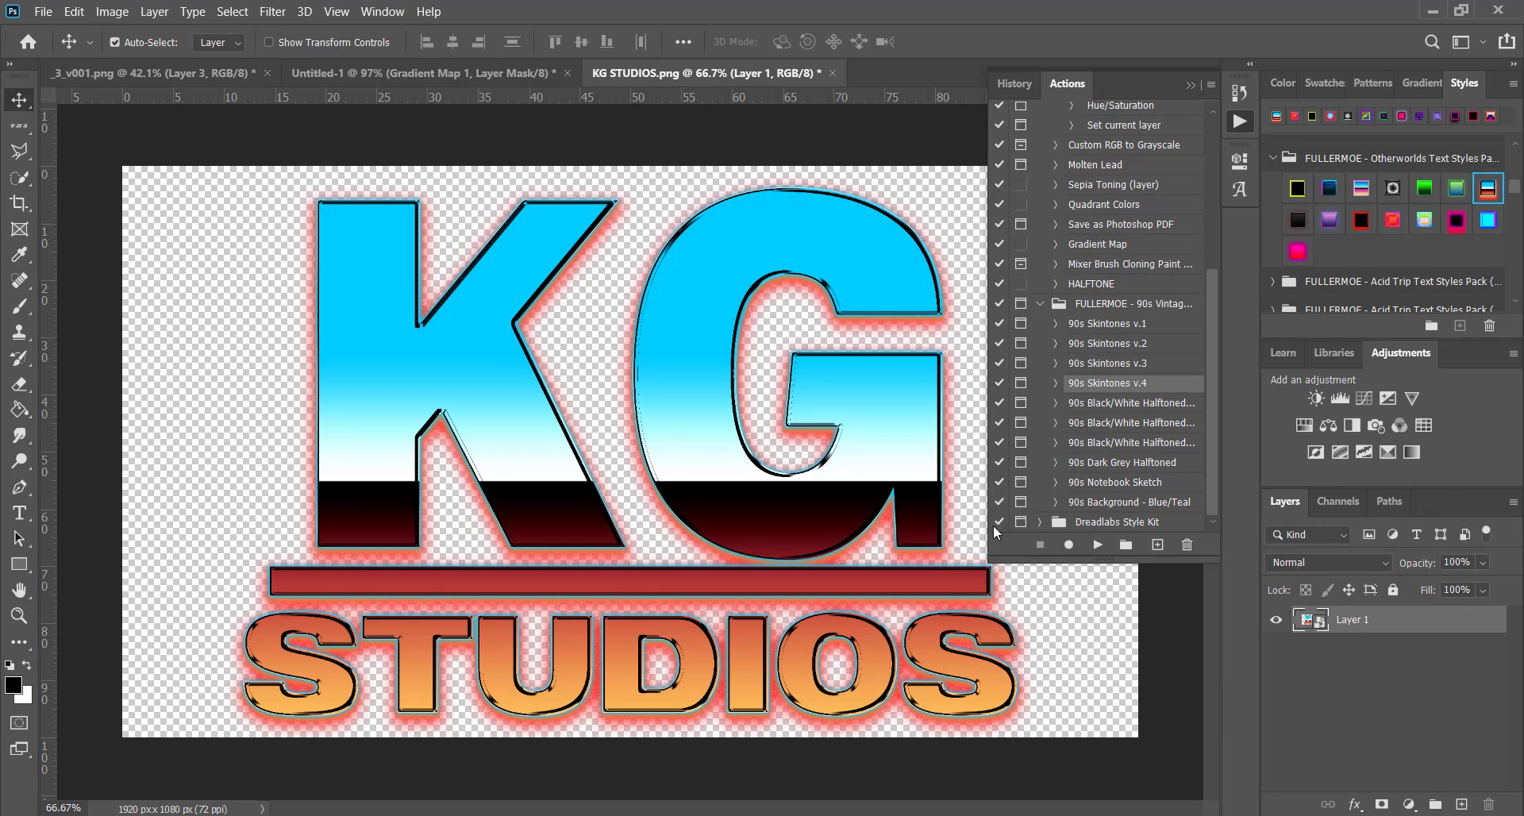
Step: Run the 90s Skintones v.1 action on the blue-and-orange logo's Layer 1, accepting its default settings
{"action": "left_click", "coordinate": [1115, 325]}
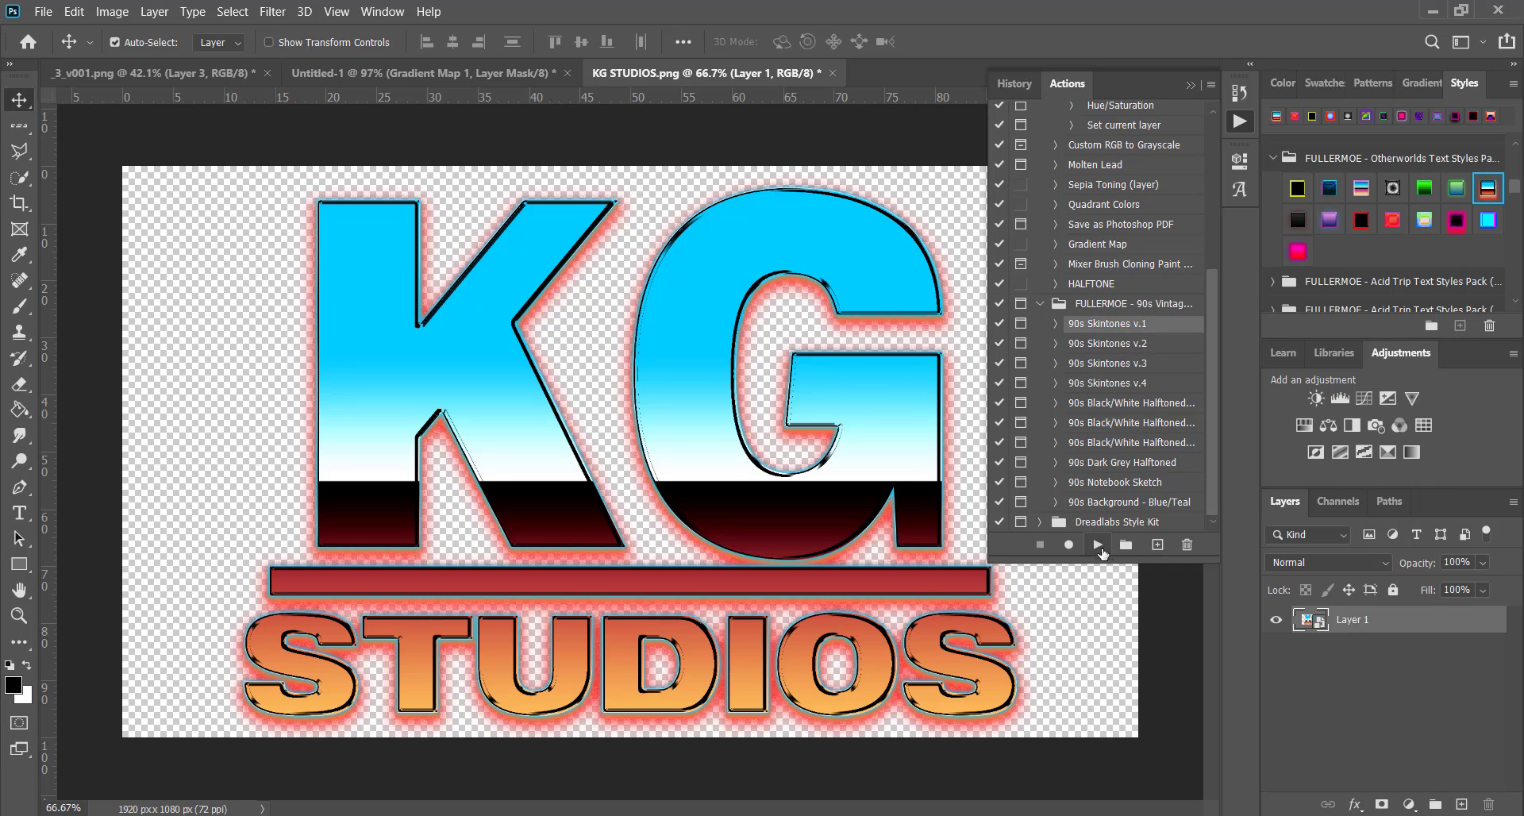
{"action": "left_click", "coordinate": [1098, 544]}
{"action": "key", "text": "Return"}
{"action": "key", "text": "Return"}
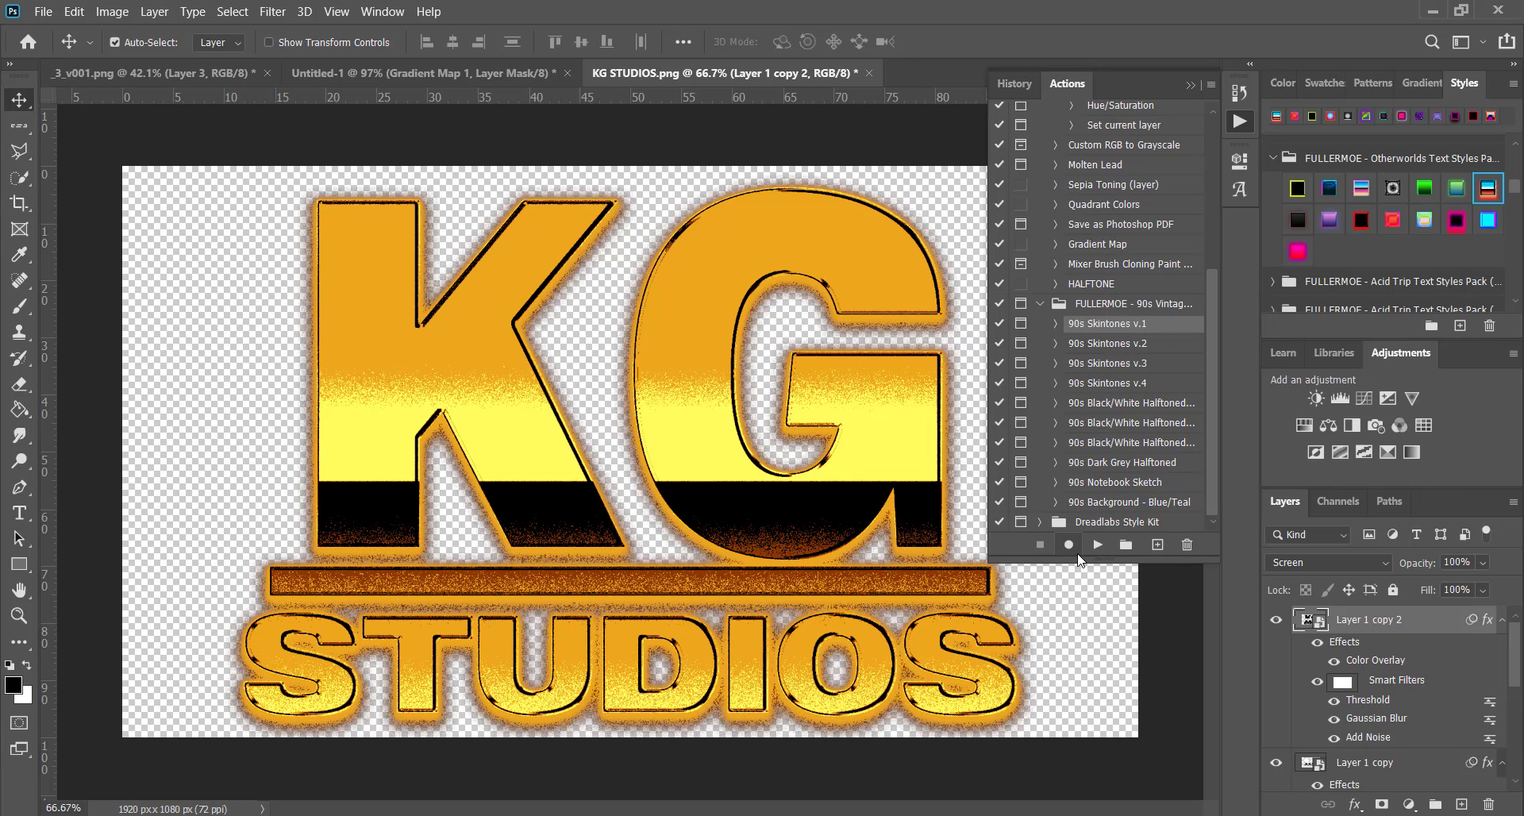
Step: Merge Layer 1 and its two skintone copies into a single layer
{"action": "scroll", "coordinate": [1452, 764], "scroll_direction": "down", "scroll_amount": 3}
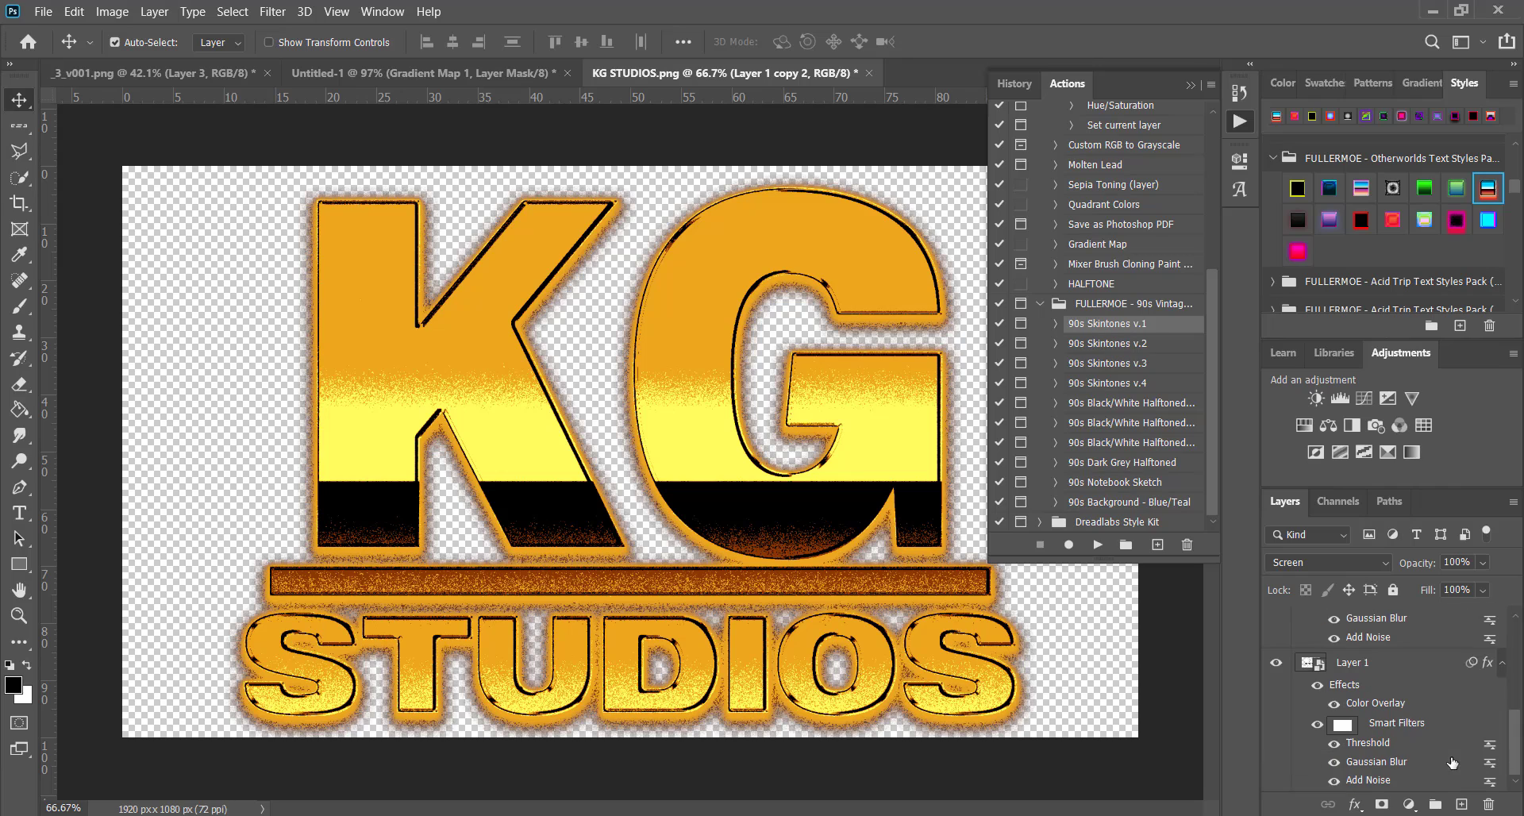
{"action": "left_click", "coordinate": [1406, 665], "text": "shift"}
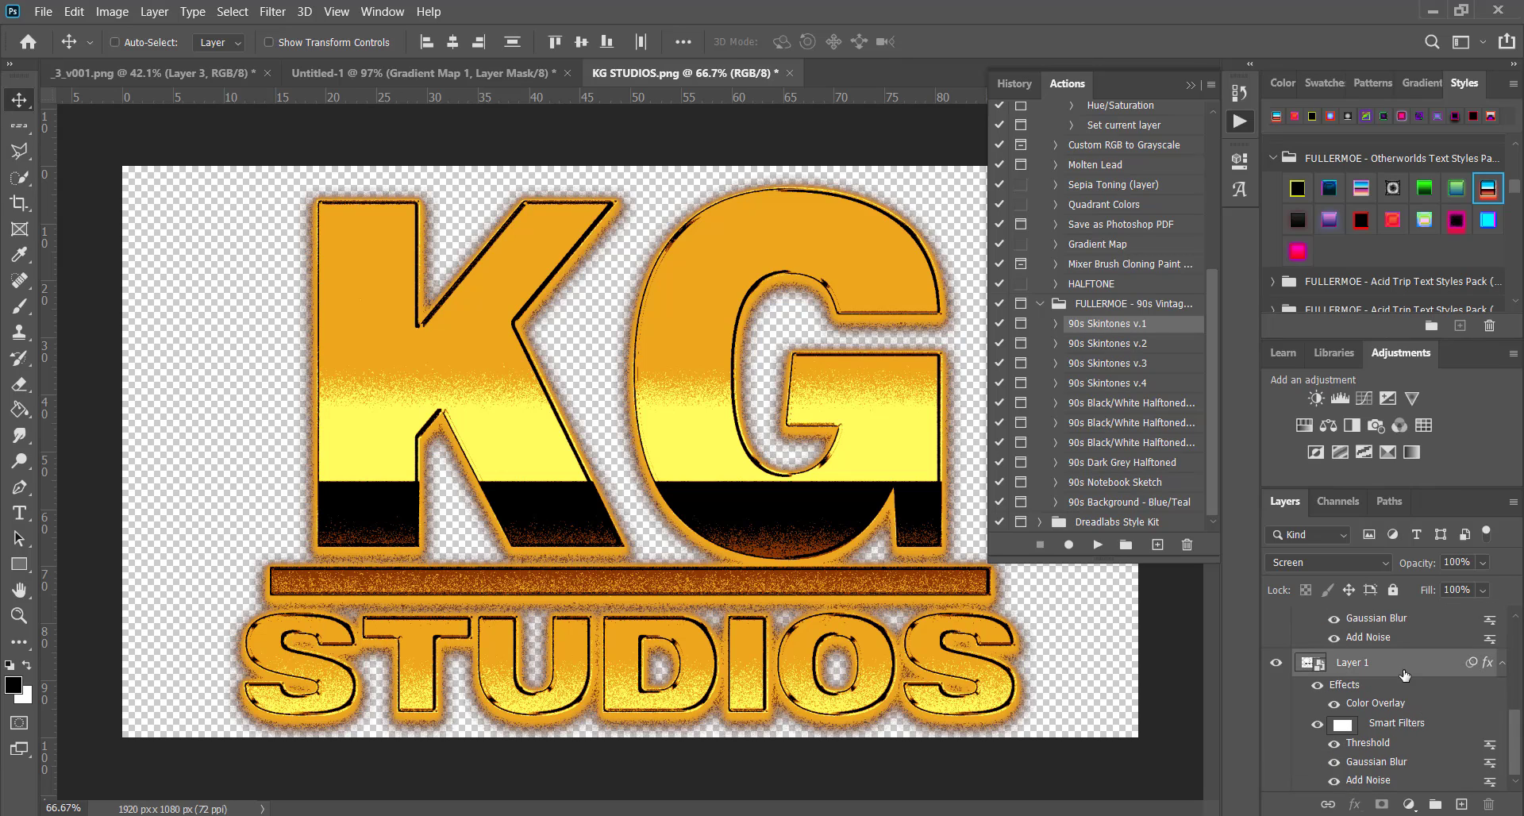
{"action": "key", "text": "ctrl+e"}
Step: Add a Gradient Map adjustment layer above the merged logo and try the Intuitive Designs Eight gradient
{"action": "left_click", "coordinate": [1387, 451]}
{"action": "left_click", "coordinate": [1053, 224]}
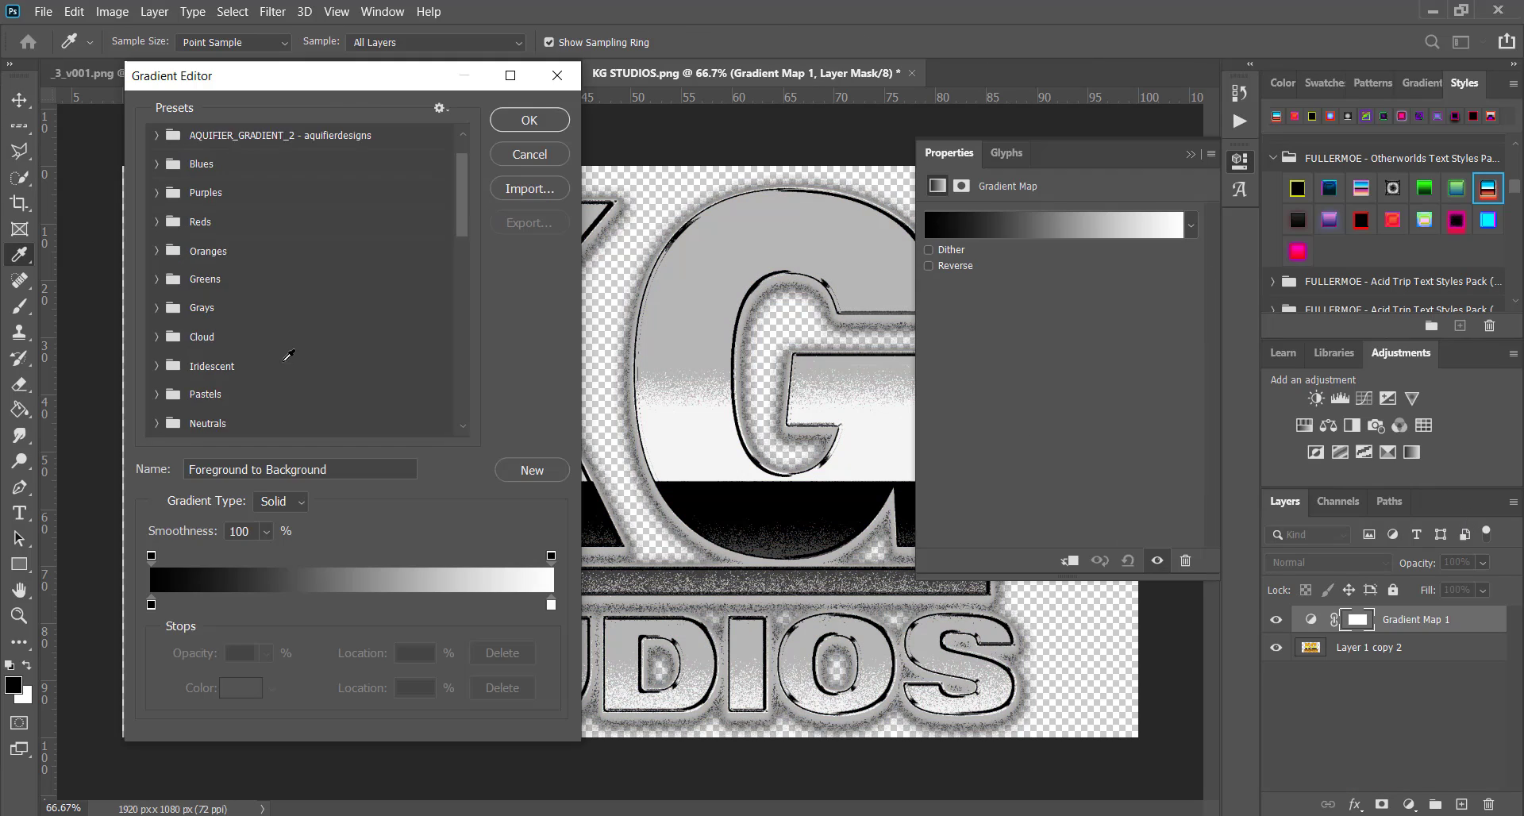
{"action": "scroll", "coordinate": [183, 381], "scroll_direction": "down", "scroll_amount": 5}
{"action": "left_click", "coordinate": [156, 390]}
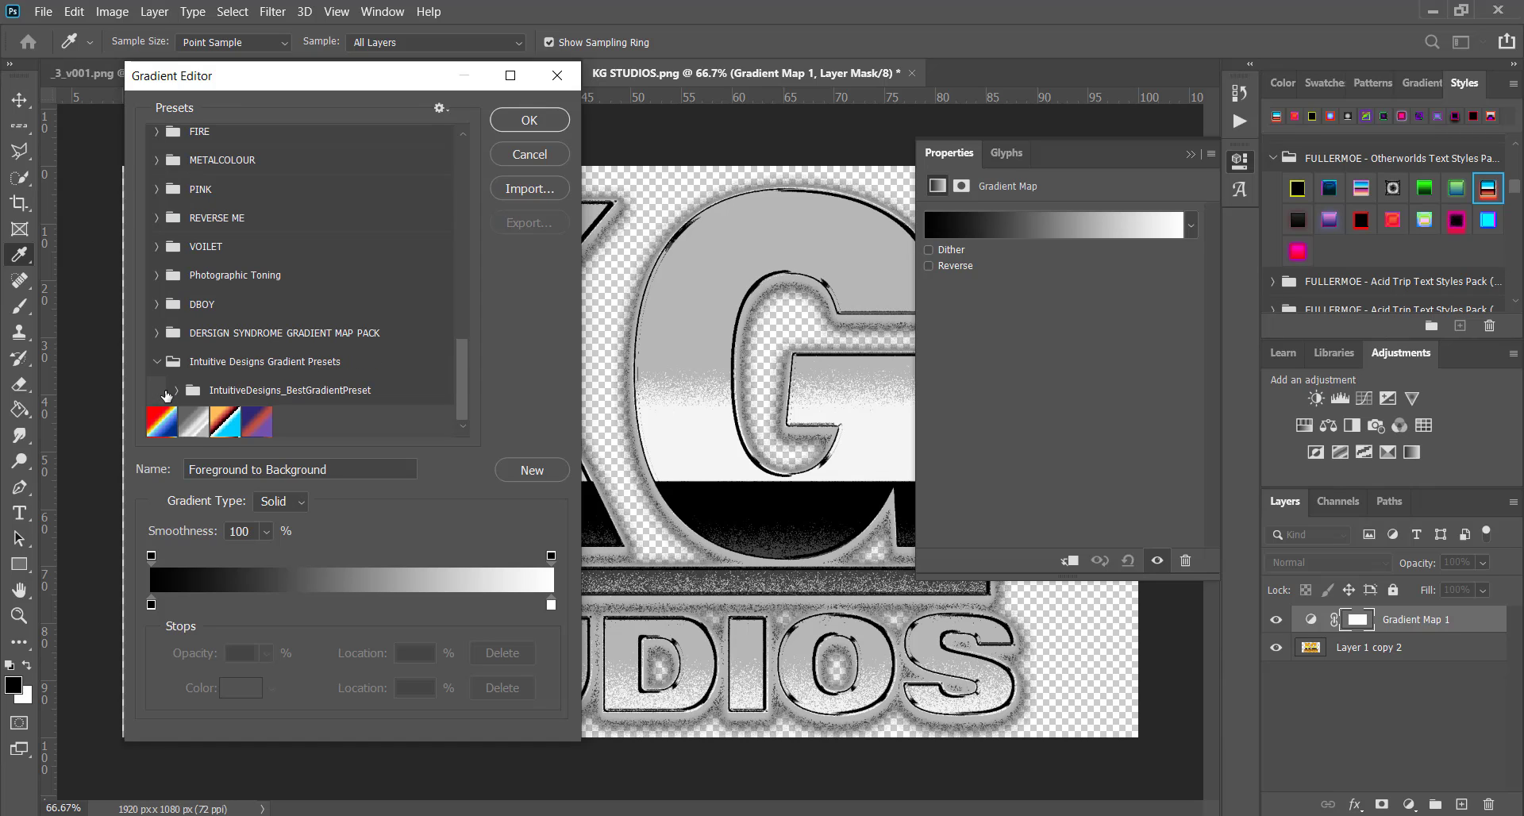
{"action": "left_click", "coordinate": [176, 389]}
{"action": "left_click", "coordinate": [327, 420]}
{"action": "left_click", "coordinate": [412, 427]}
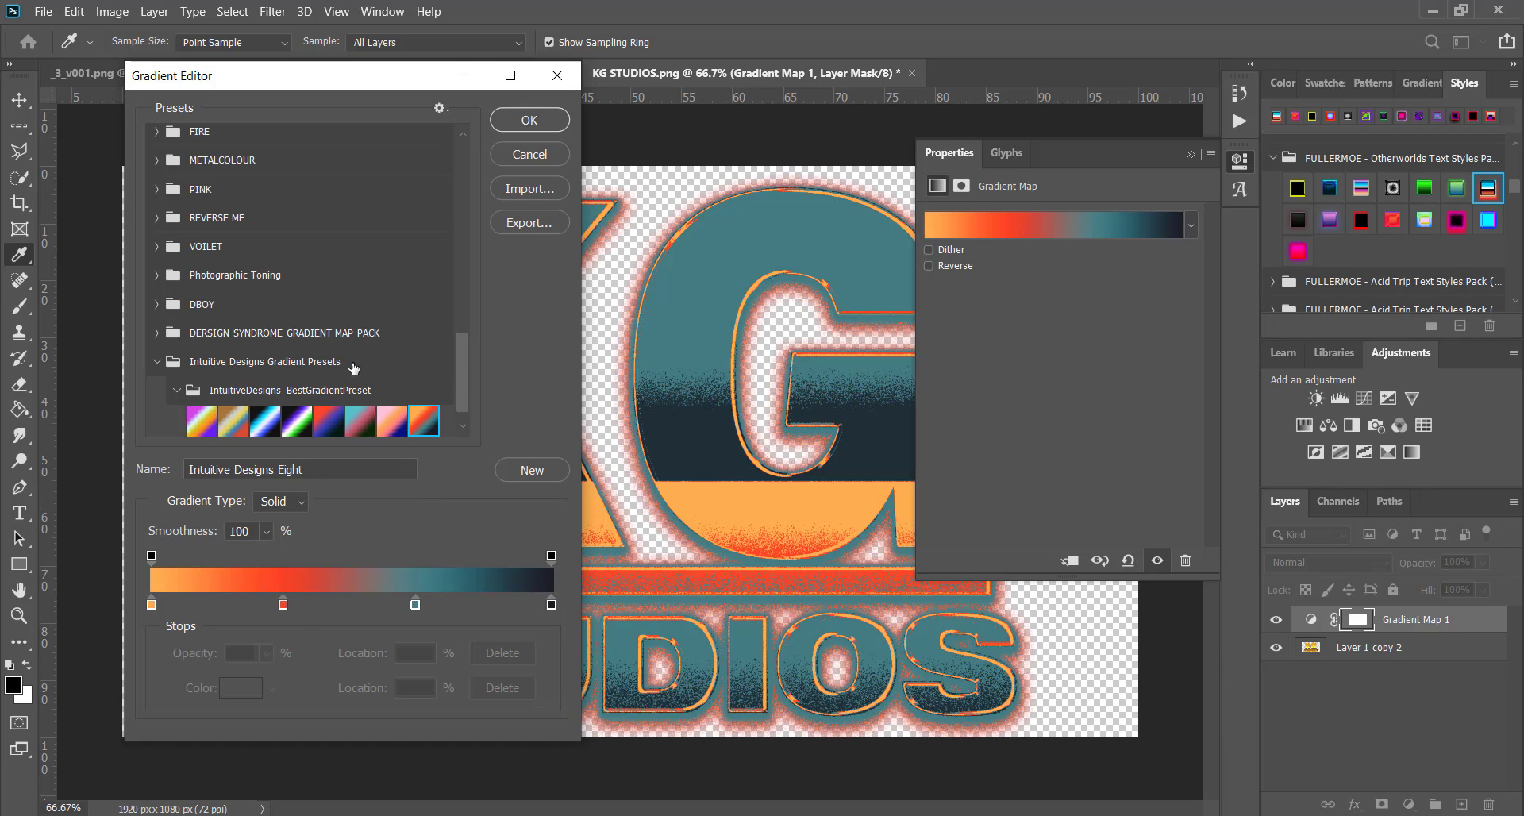
Step: Try several DBOY gradients on the logo's gradient map and apply the pink crush preset
{"action": "left_click", "coordinate": [158, 364]}
{"action": "left_click", "coordinate": [157, 333]}
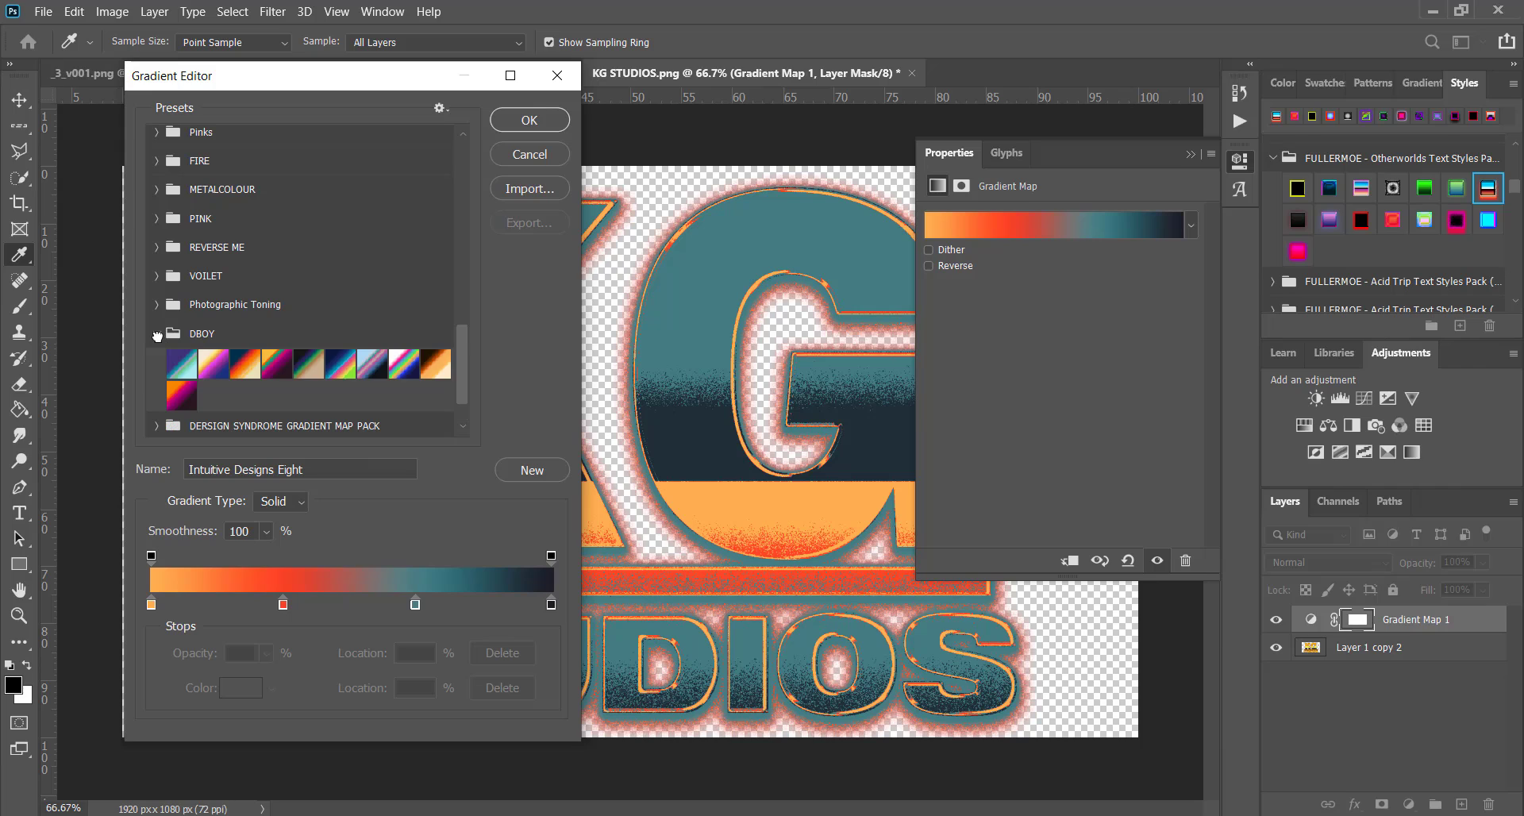
{"action": "left_click", "coordinate": [294, 358]}
{"action": "left_click", "coordinate": [405, 365]}
{"action": "left_click", "coordinate": [435, 363]}
{"action": "left_click", "coordinate": [181, 394]}
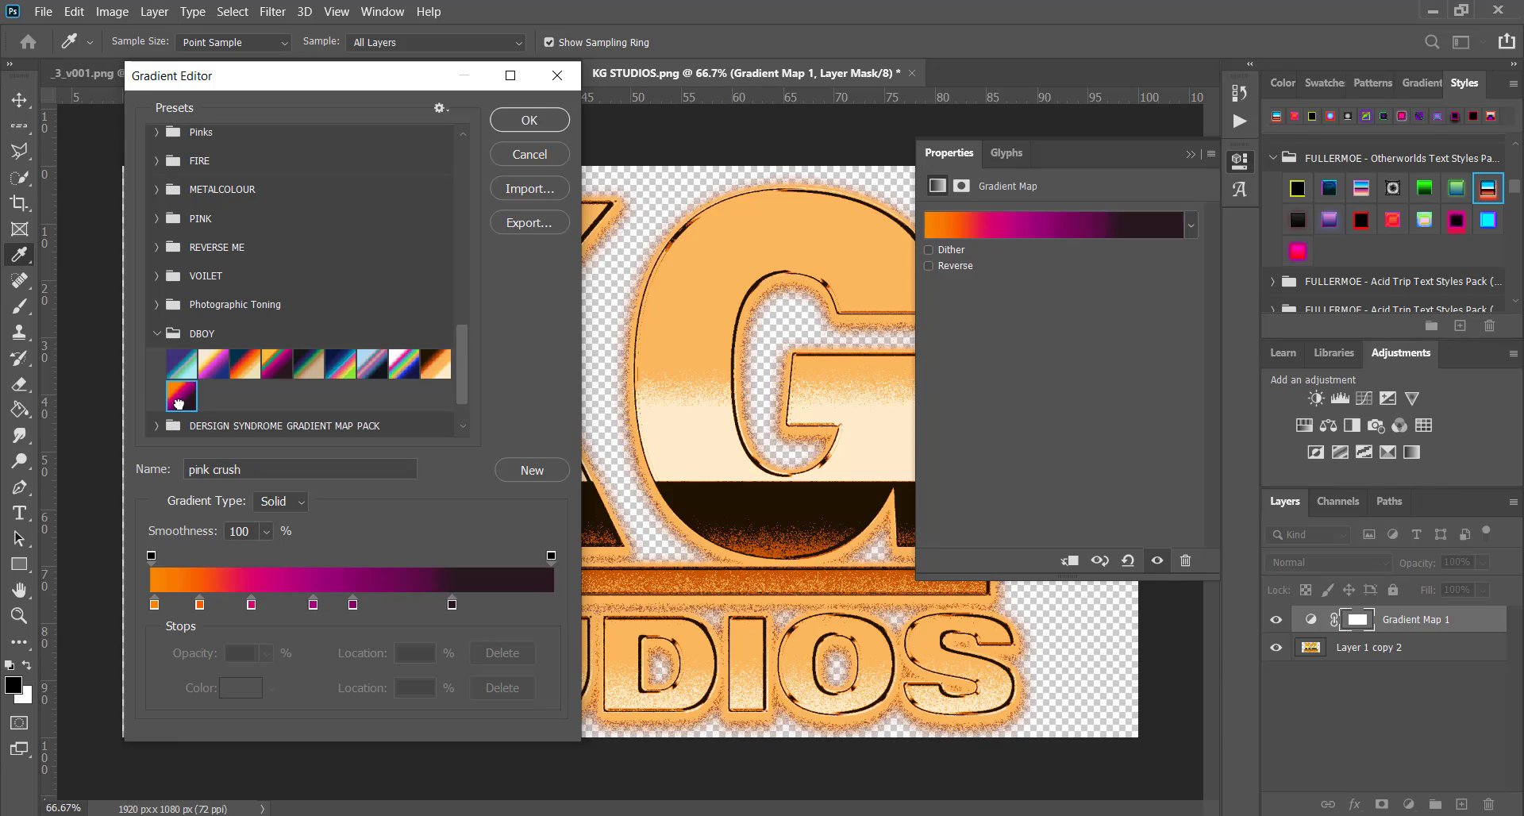
{"action": "left_click", "coordinate": [536, 127]}
Step: Compare the gradient map with Reverse on and off, and merge it unreversed with the logo layer
{"action": "left_click", "coordinate": [964, 264]}
{"action": "left_click", "coordinate": [964, 263]}
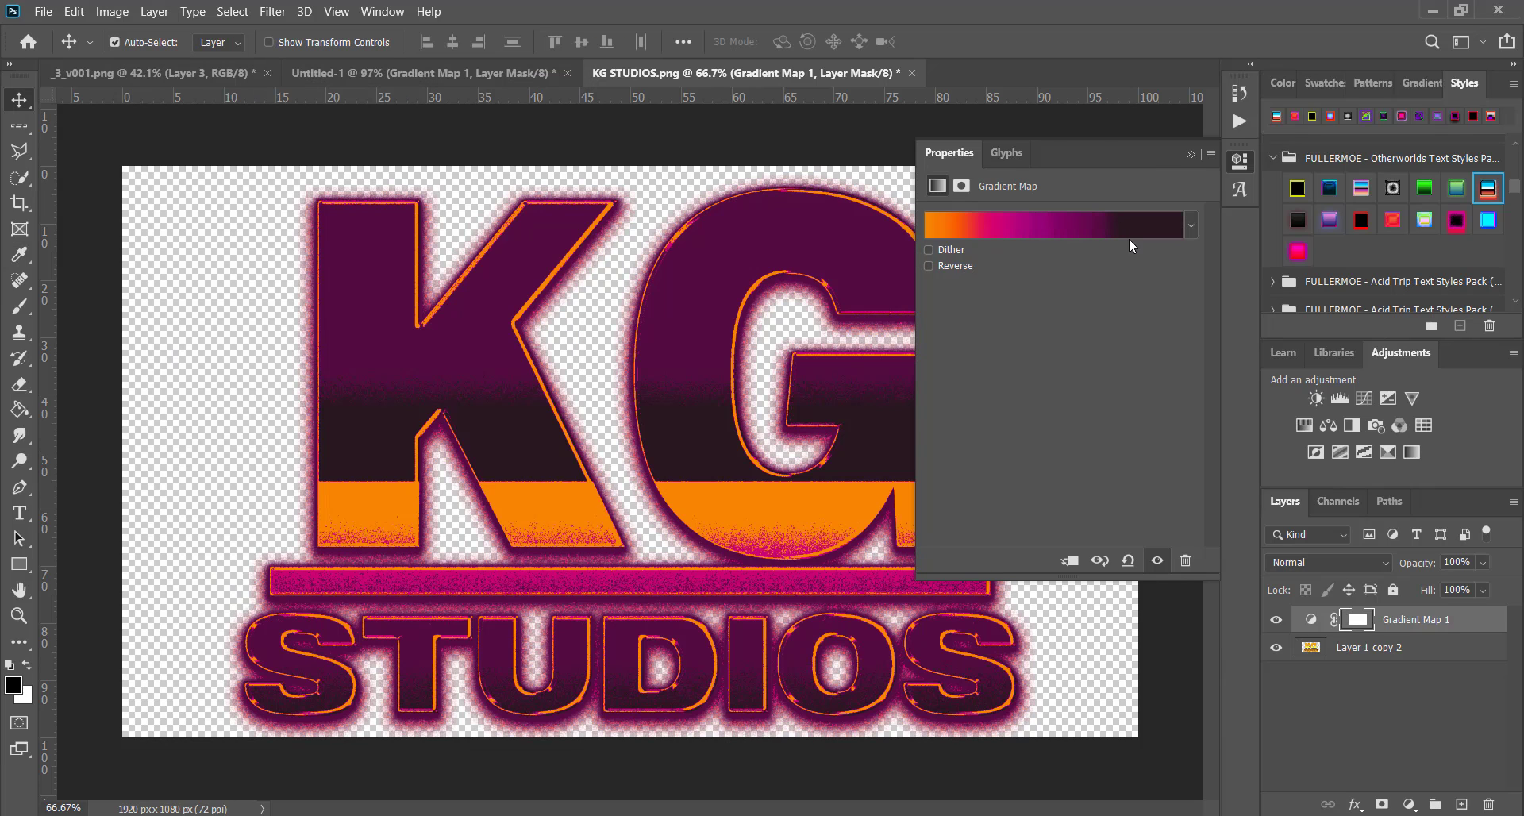
{"action": "left_click", "coordinate": [1188, 154]}
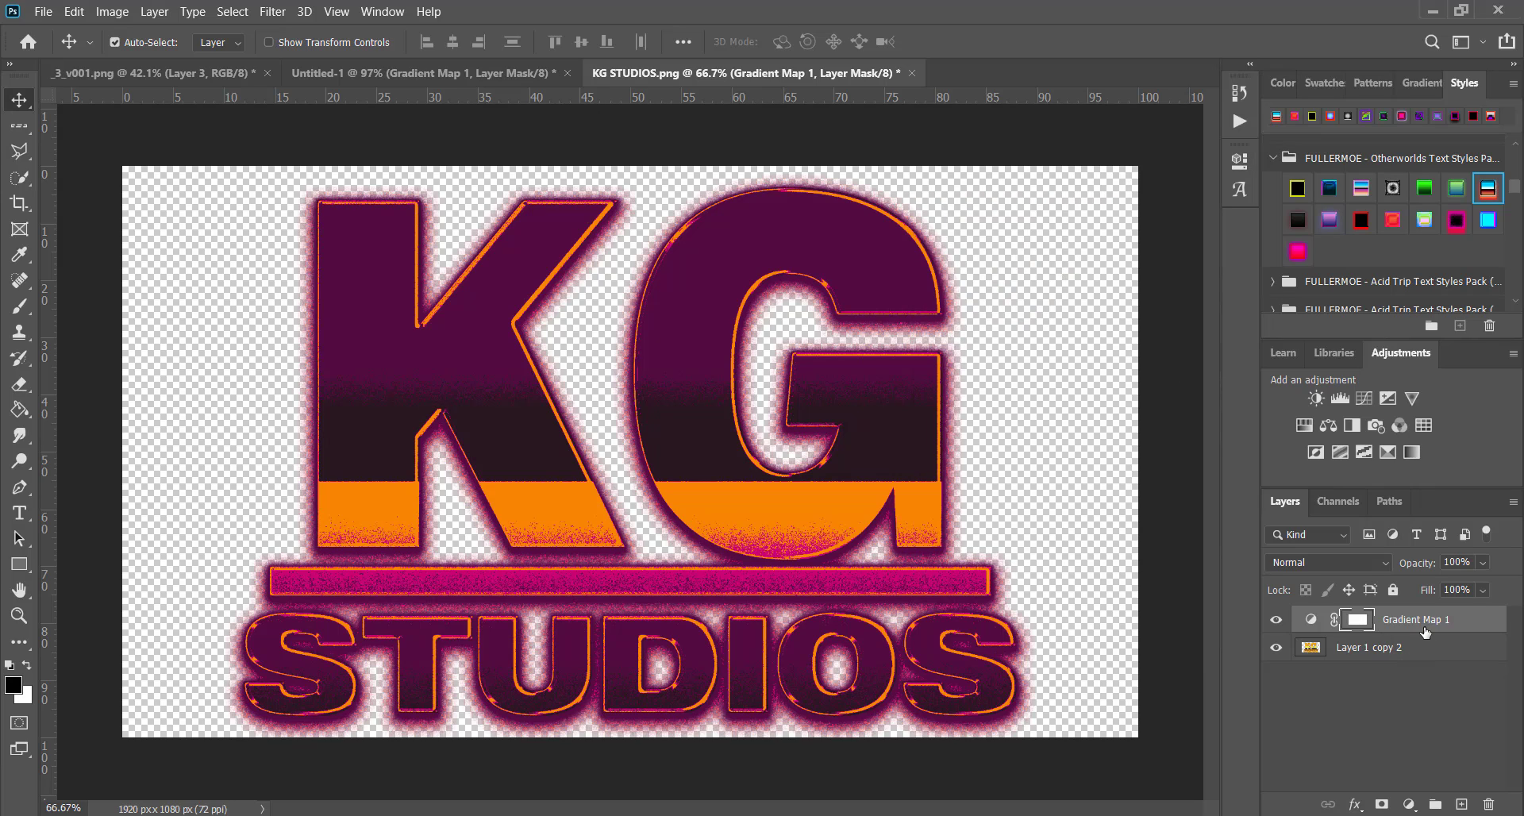
{"action": "key", "text": "ctrl+e"}
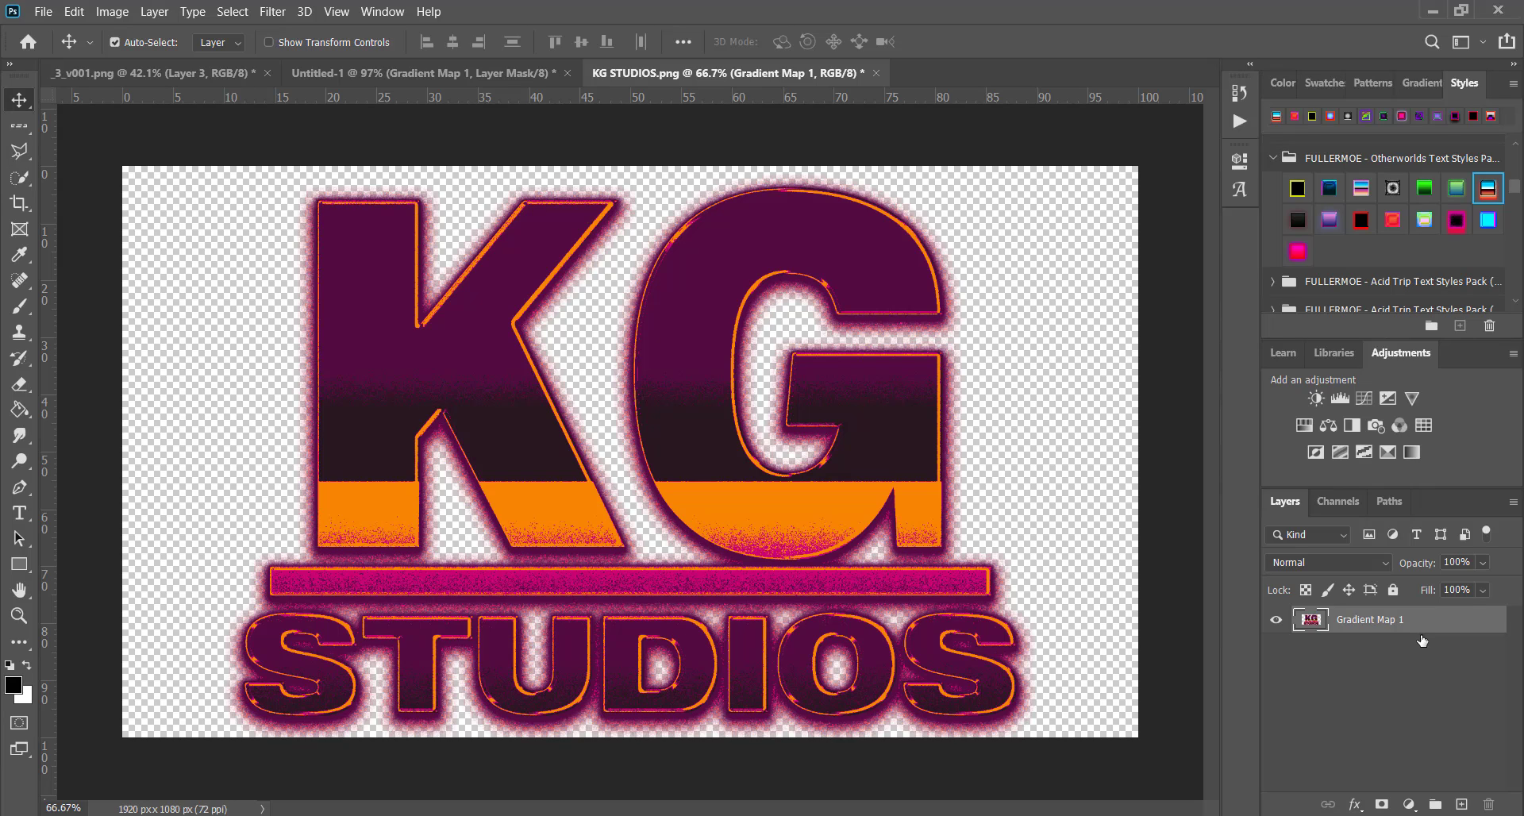
Step: Review the lion in Untitled-1 and the black-and-white statue in _3_v001.png
{"action": "left_click", "coordinate": [1239, 121]}
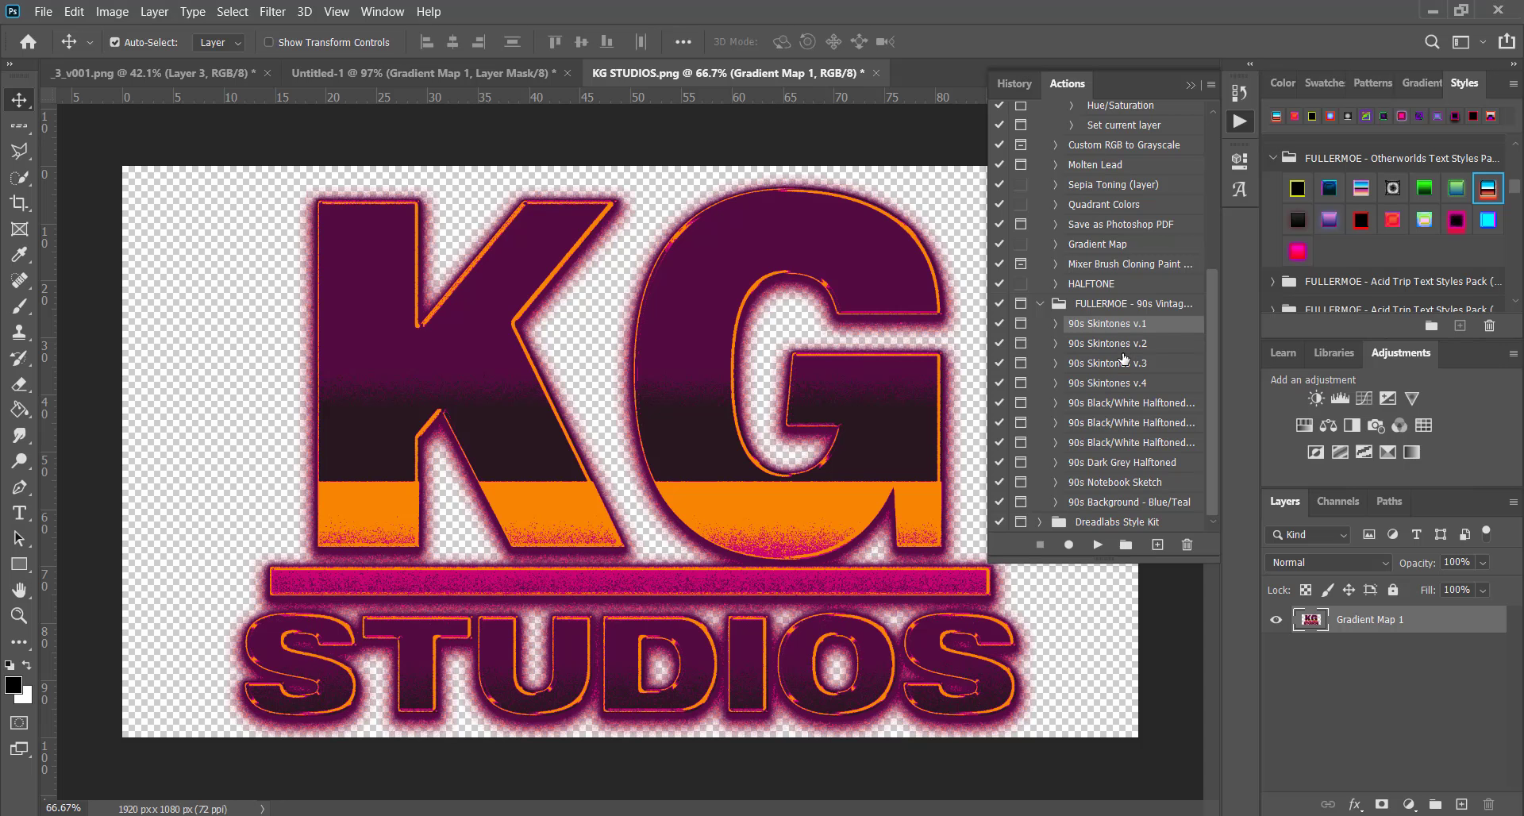
{"action": "left_click", "coordinate": [508, 73]}
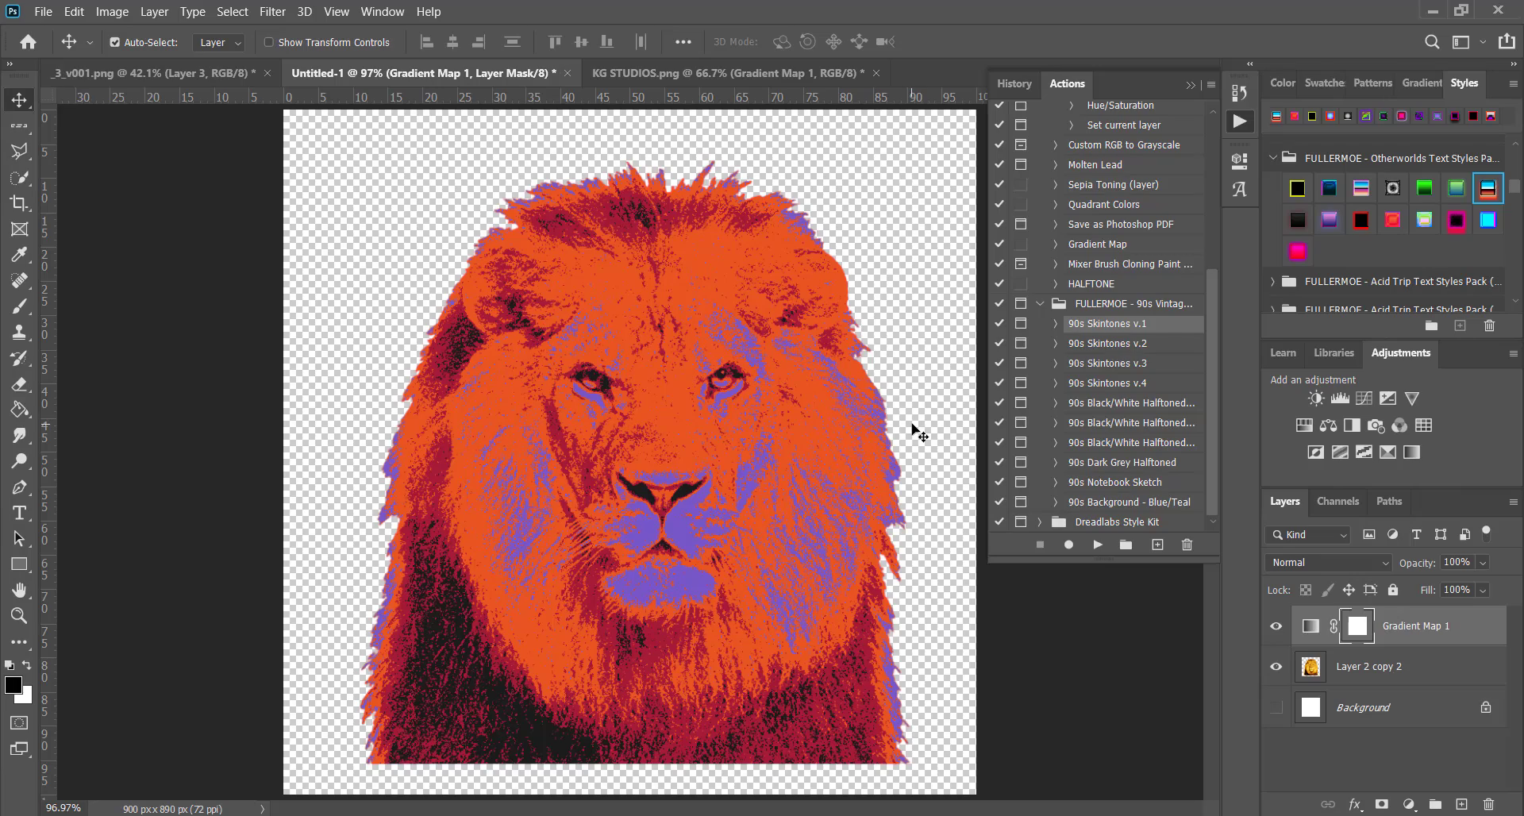
{"action": "left_click", "coordinate": [197, 72]}
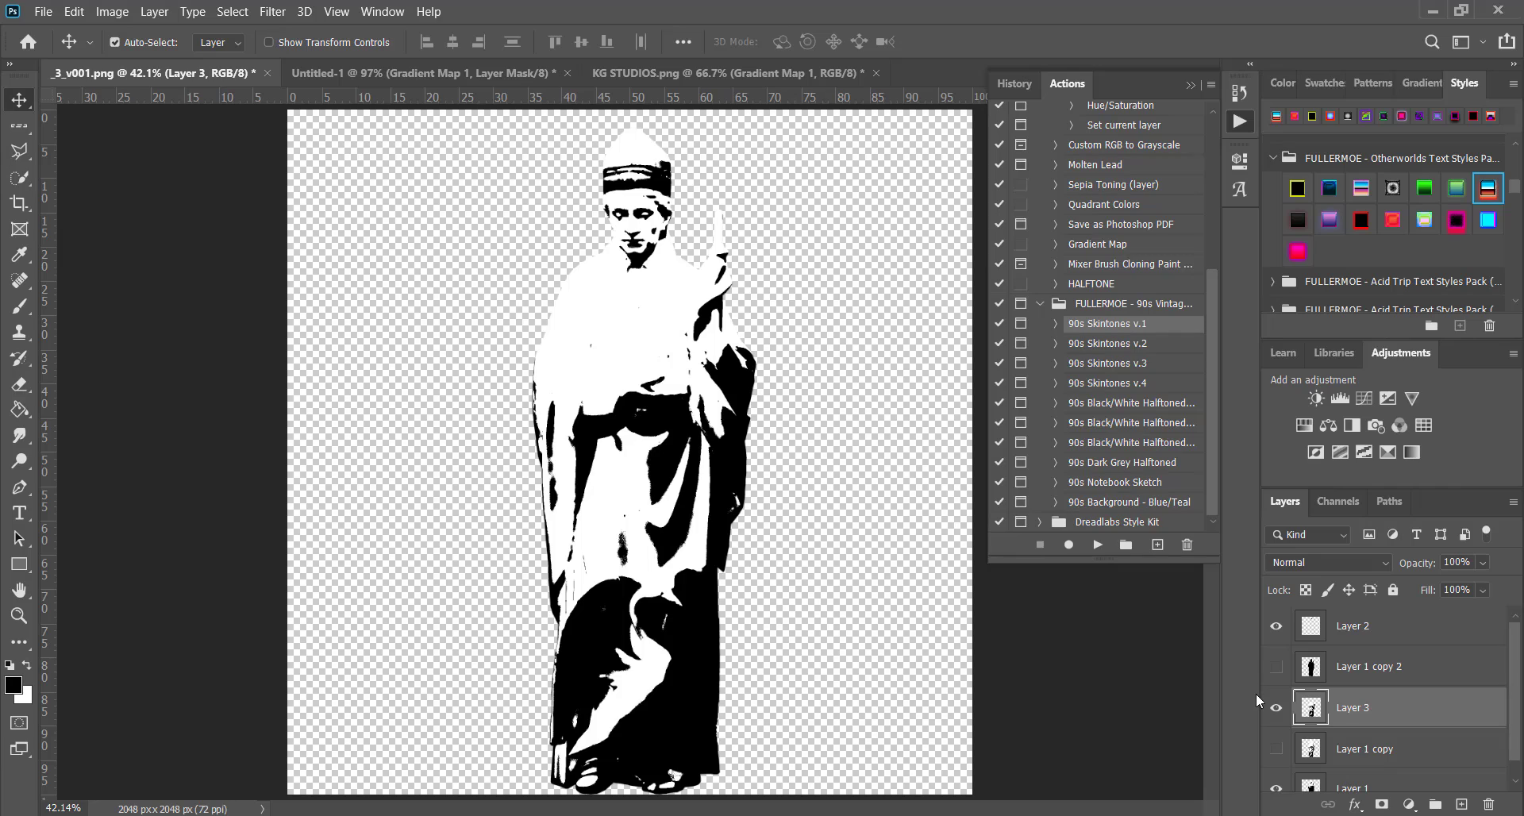
Step: Open the Filter Gallery for the statue's Layer 3 and fit the filter preview on screen
{"action": "scroll", "coordinate": [1352, 675], "scroll_direction": "down", "scroll_amount": 1}
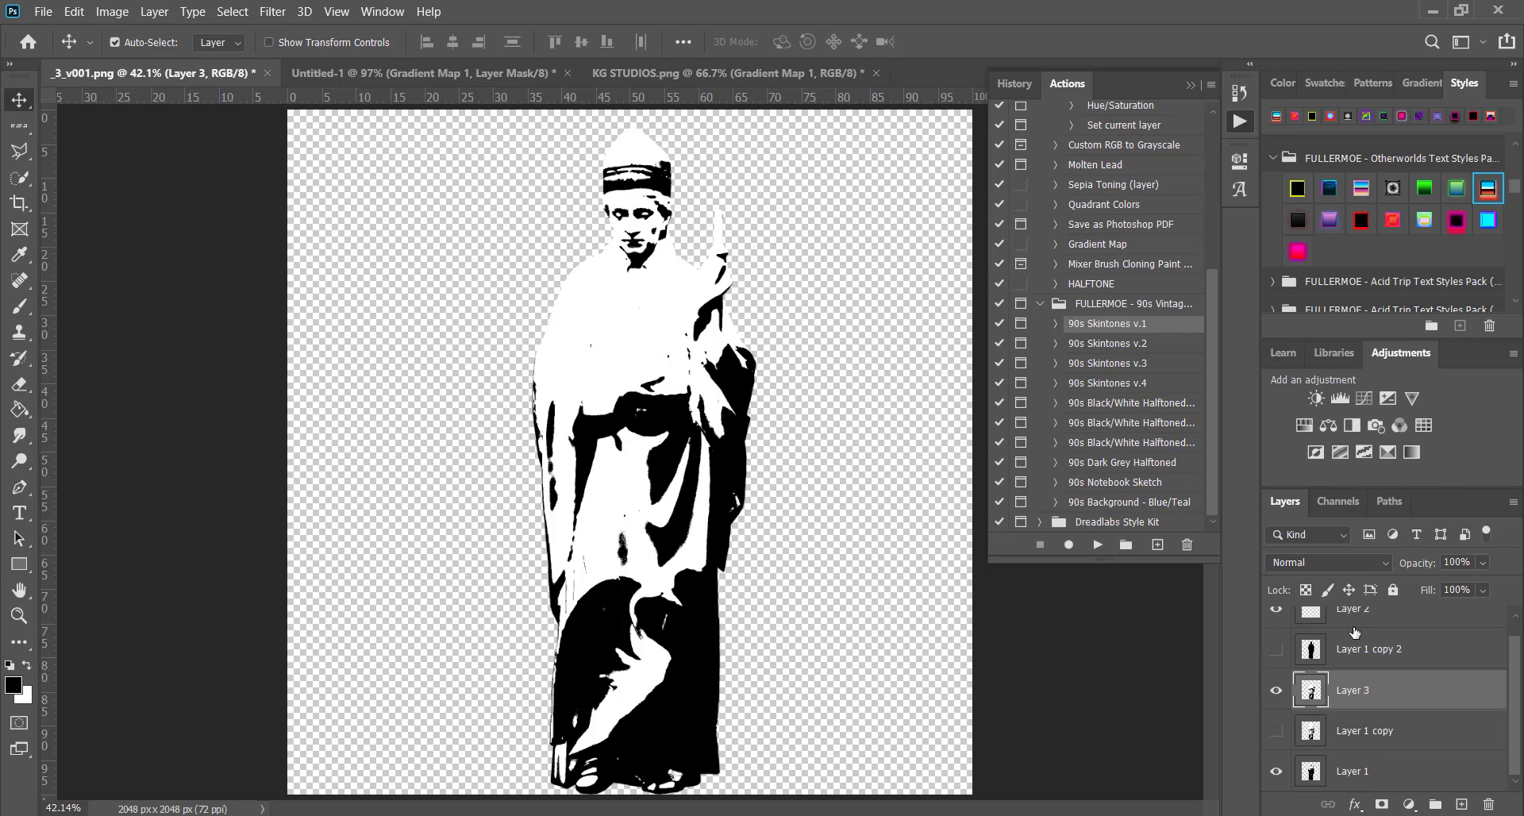
{"action": "scroll", "coordinate": [1352, 633], "scroll_direction": "up", "scroll_amount": 1}
{"action": "left_click", "coordinate": [1373, 698]}
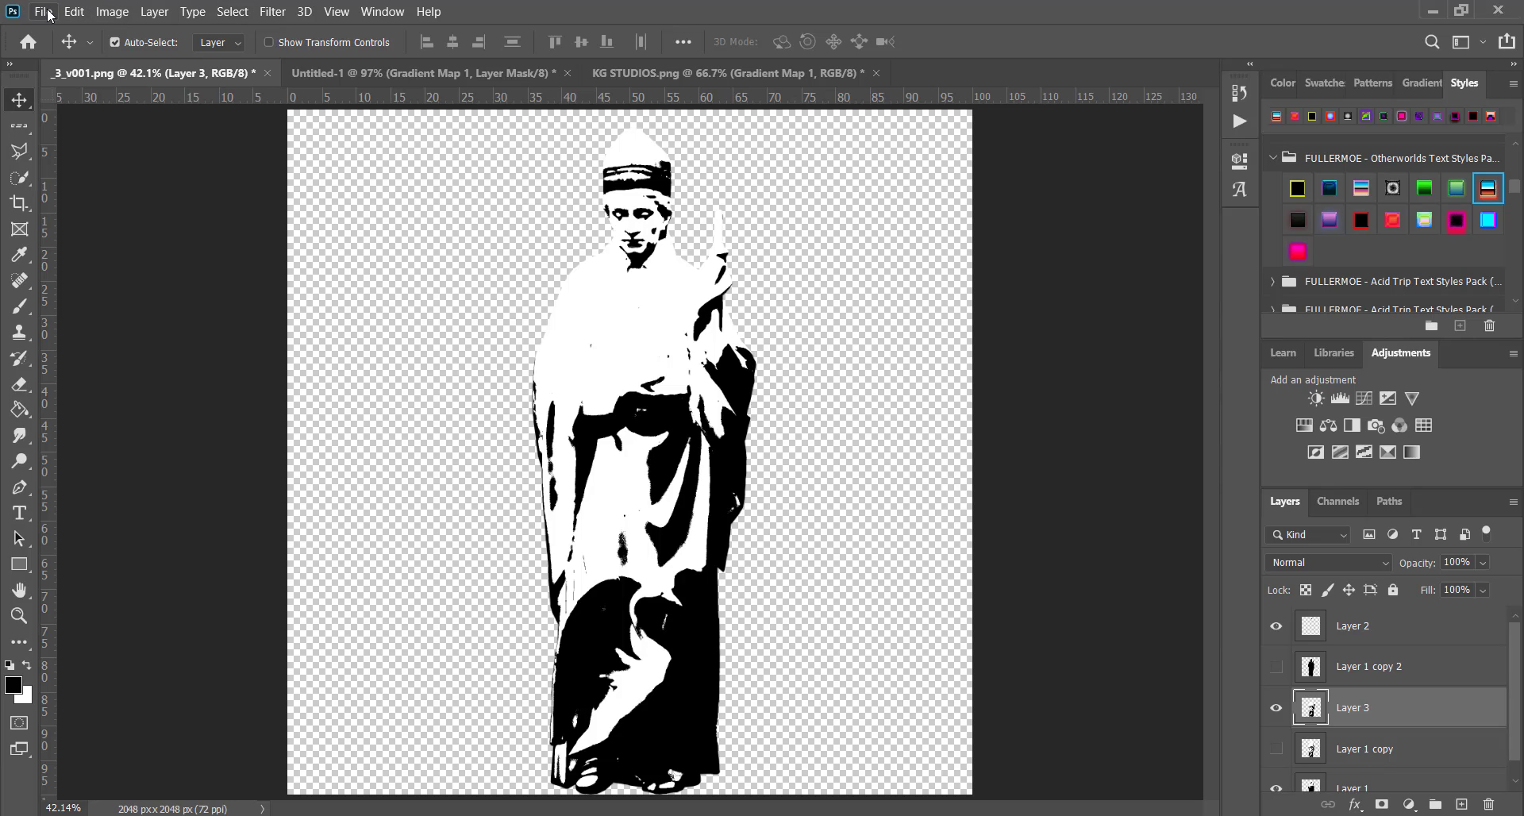
{"action": "left_click", "coordinate": [271, 12]}
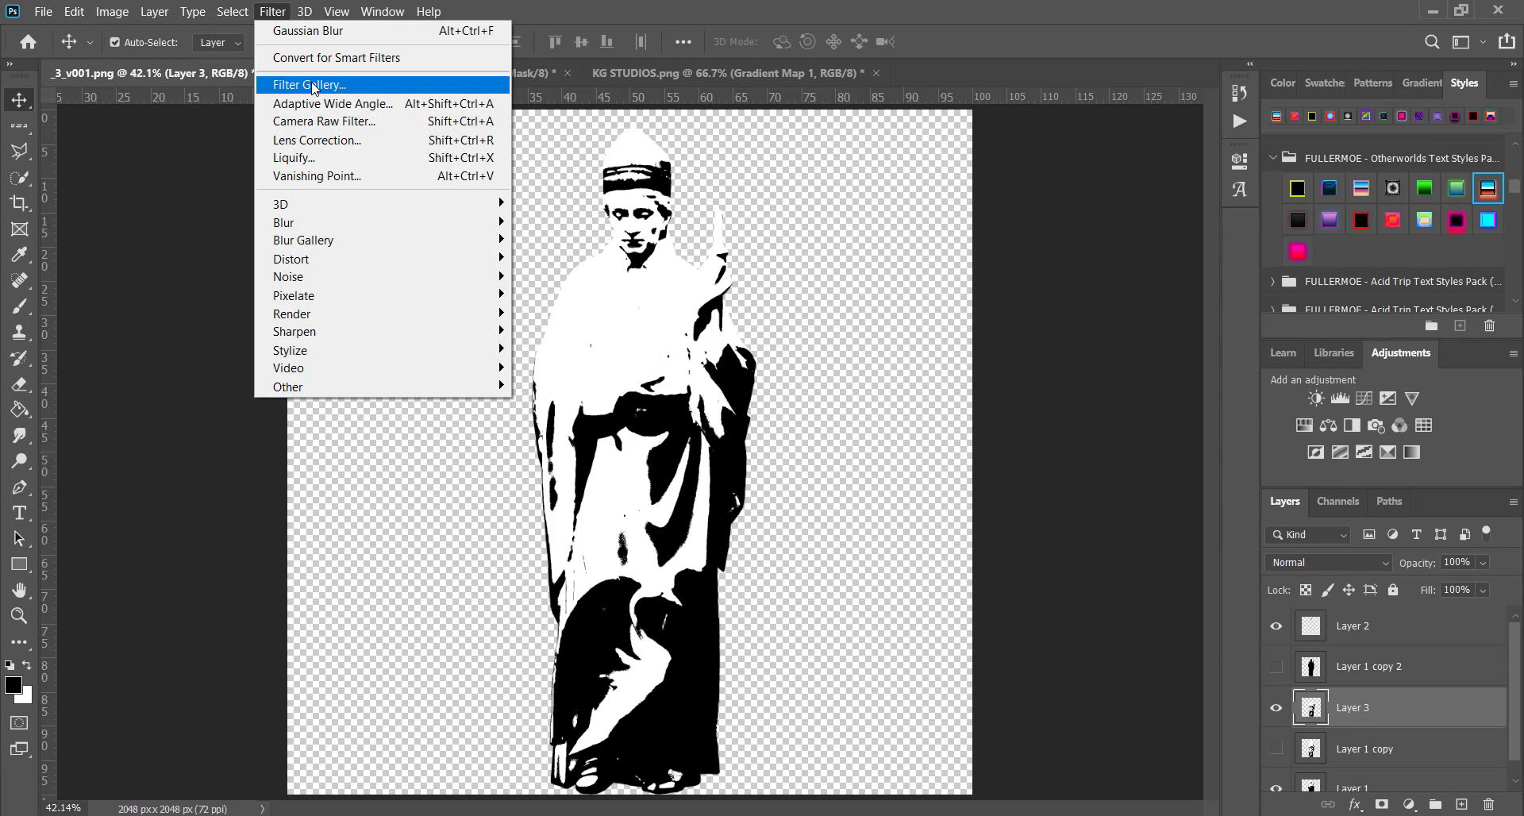
{"action": "left_click", "coordinate": [313, 83]}
{"action": "right_click", "coordinate": [730, 385]}
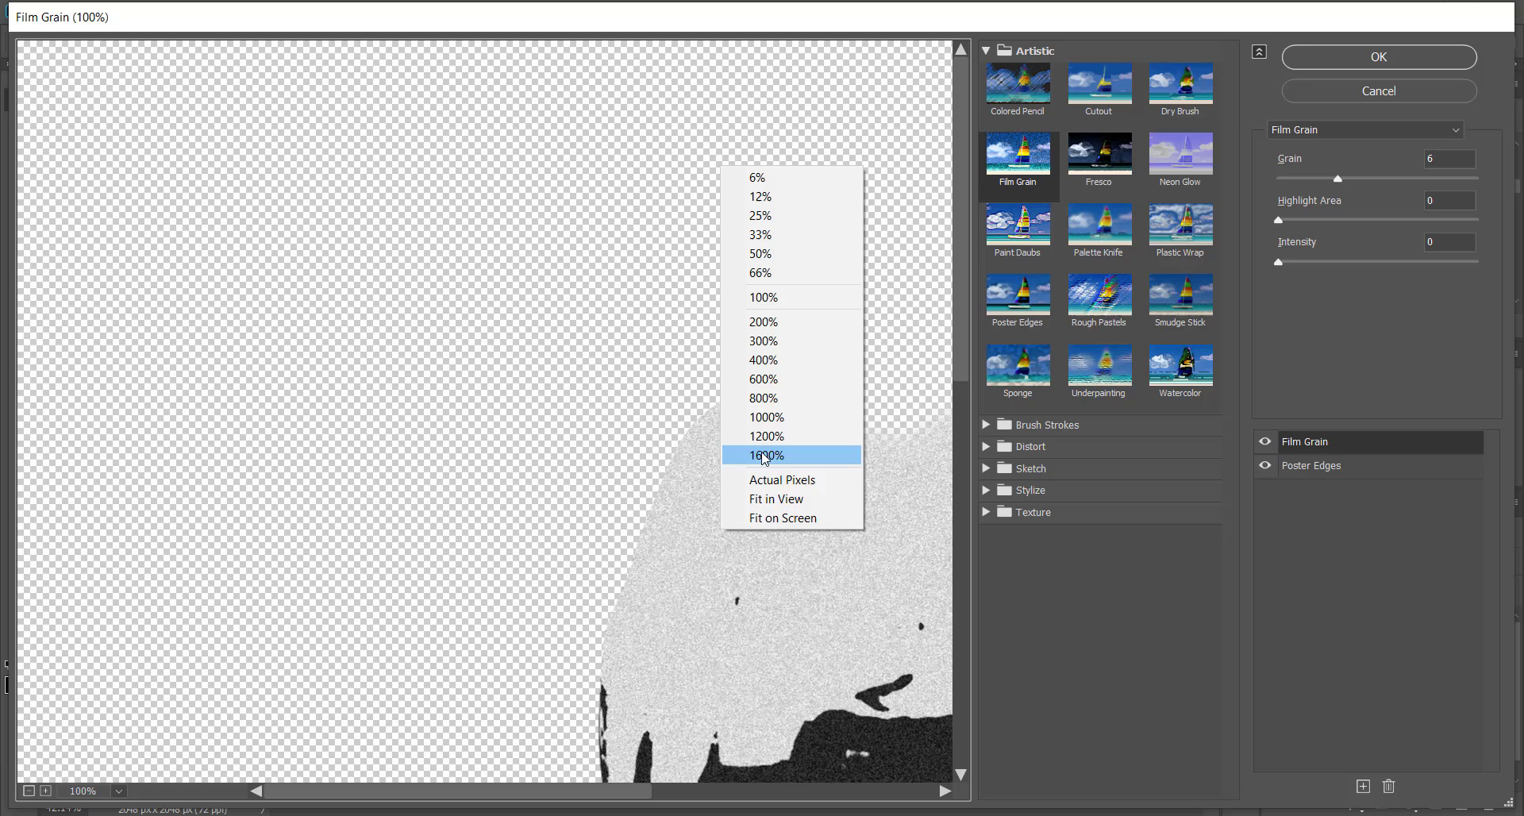
{"action": "left_click", "coordinate": [755, 517]}
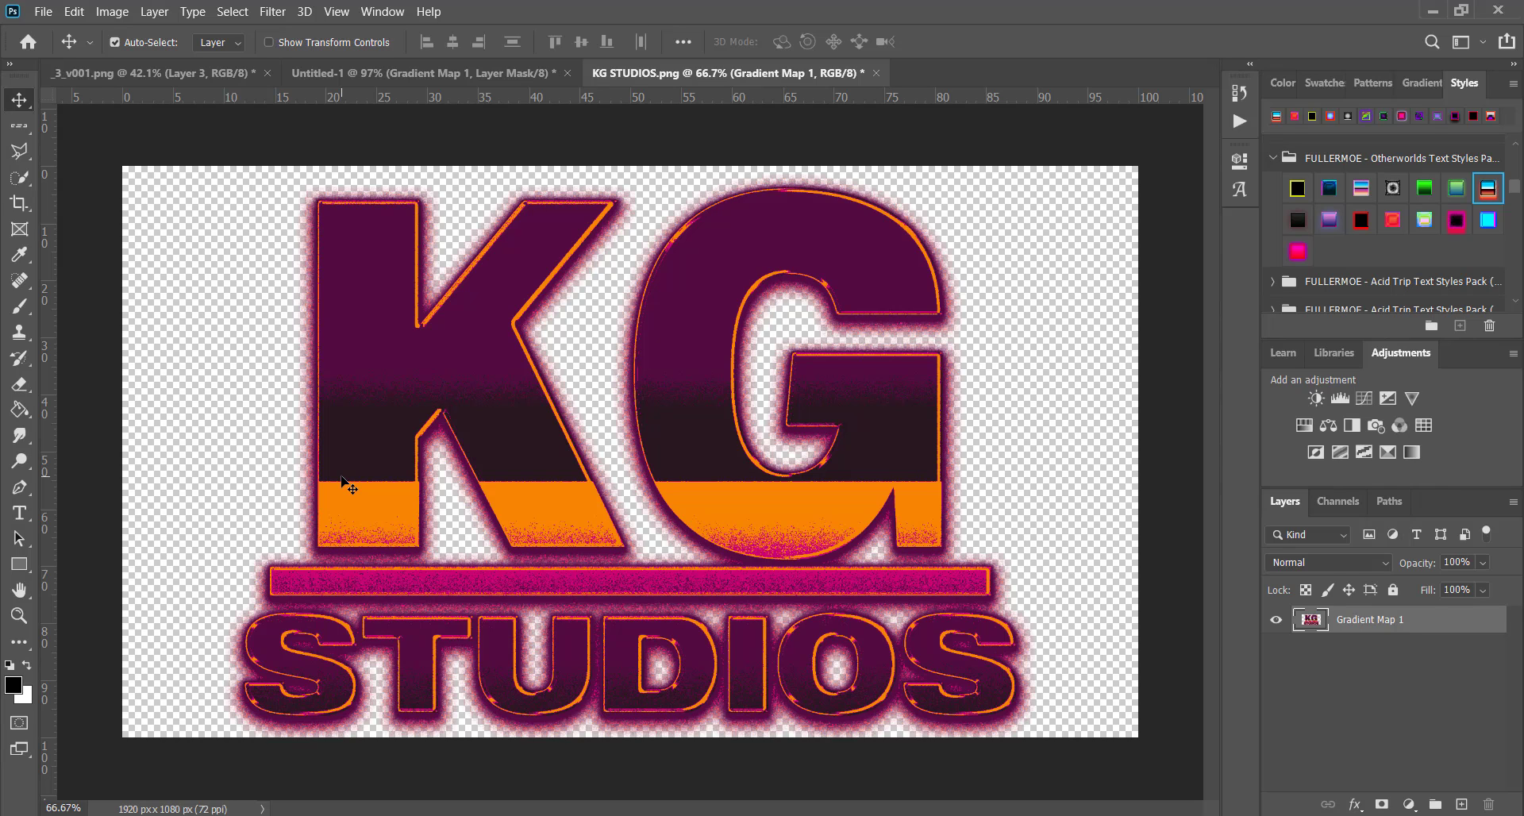
Step: Review the lion in Untitled-1 again and return to the finished logo in KG STUDIOS.png
{"action": "left_click", "coordinate": [487, 72]}
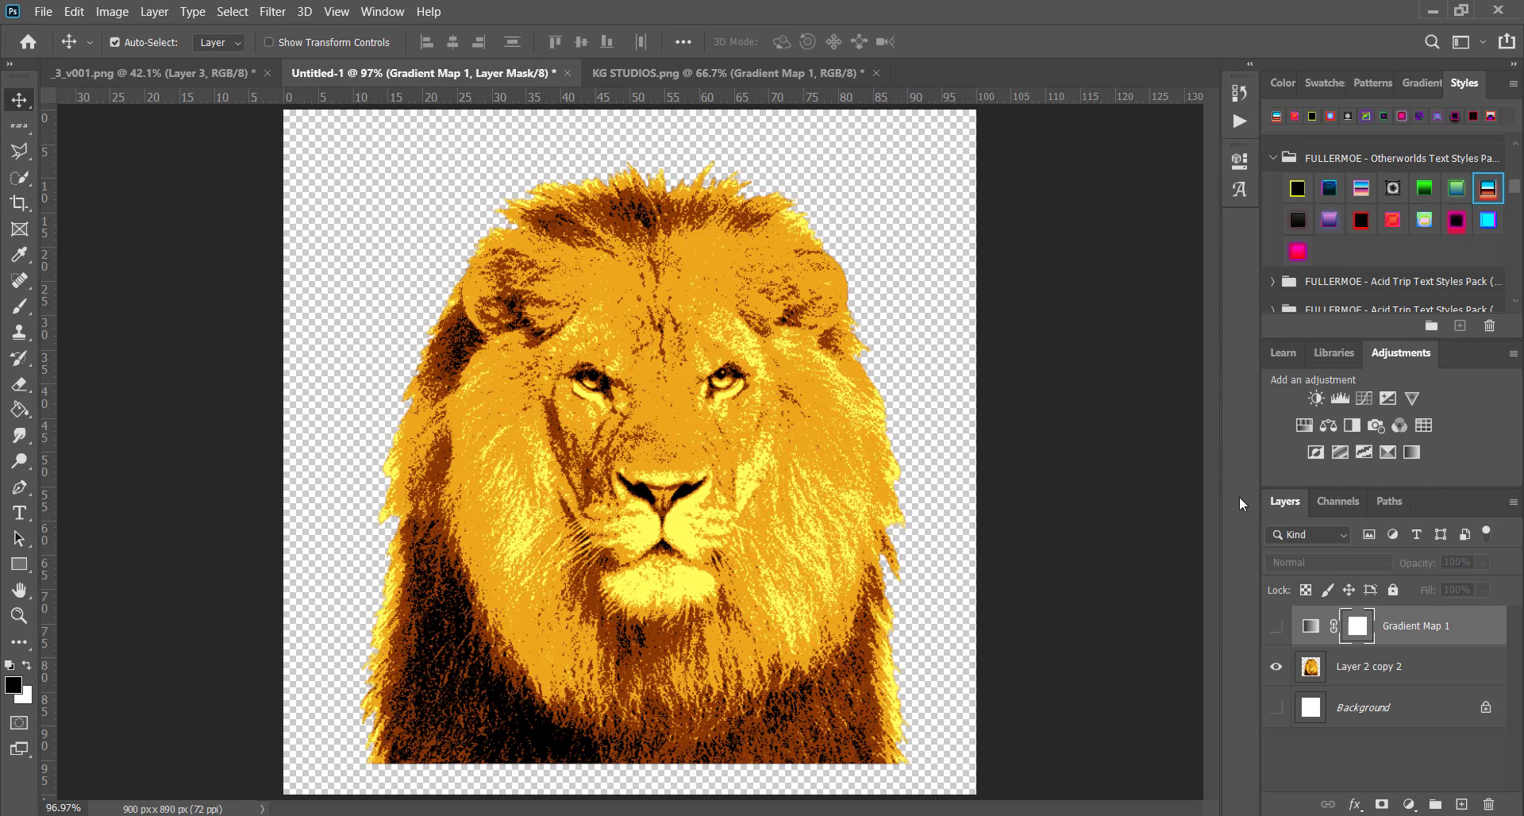
{"action": "left_click", "coordinate": [805, 80]}
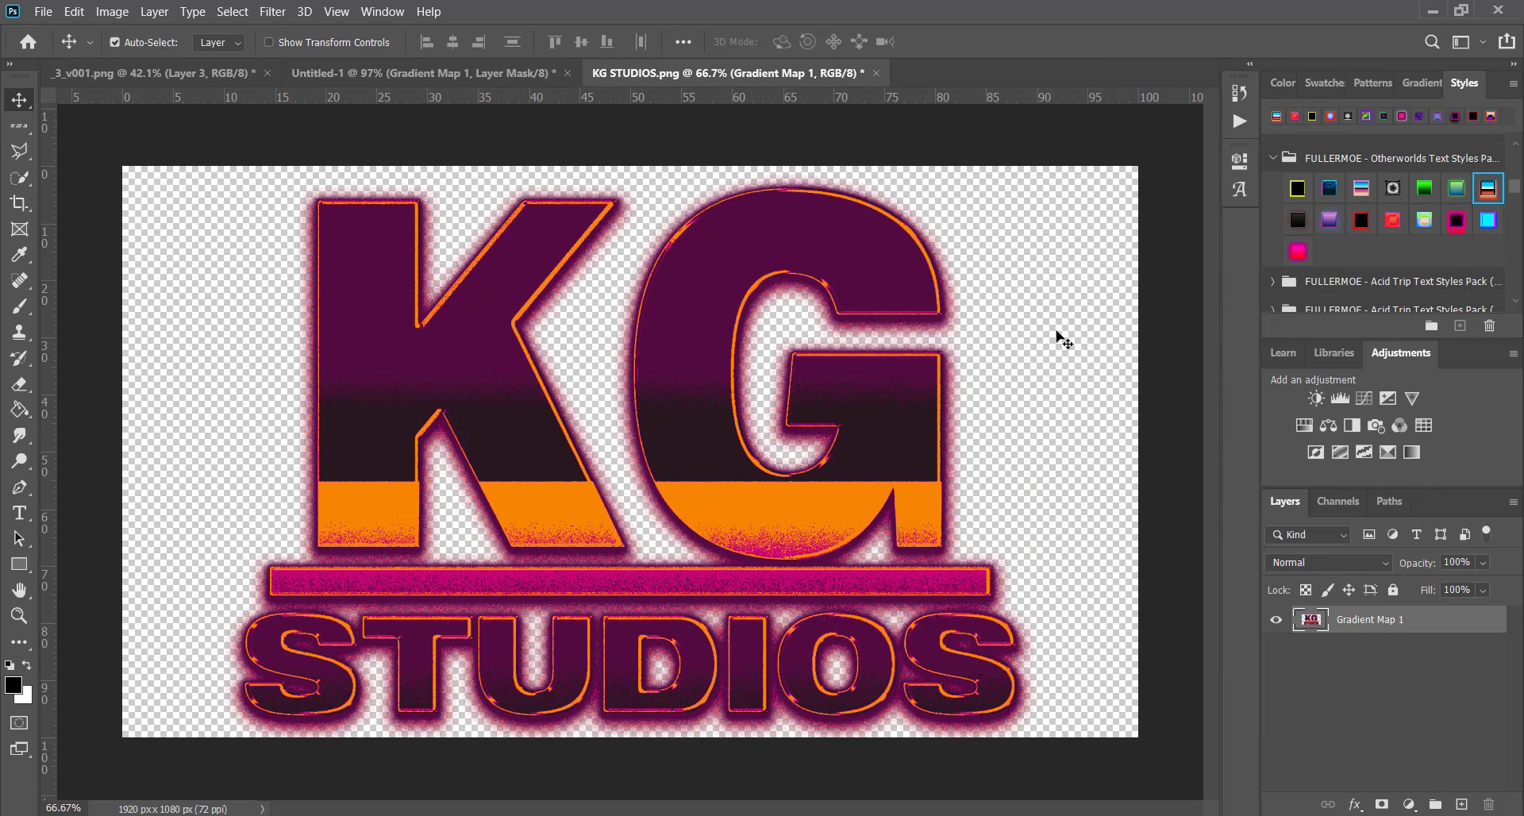